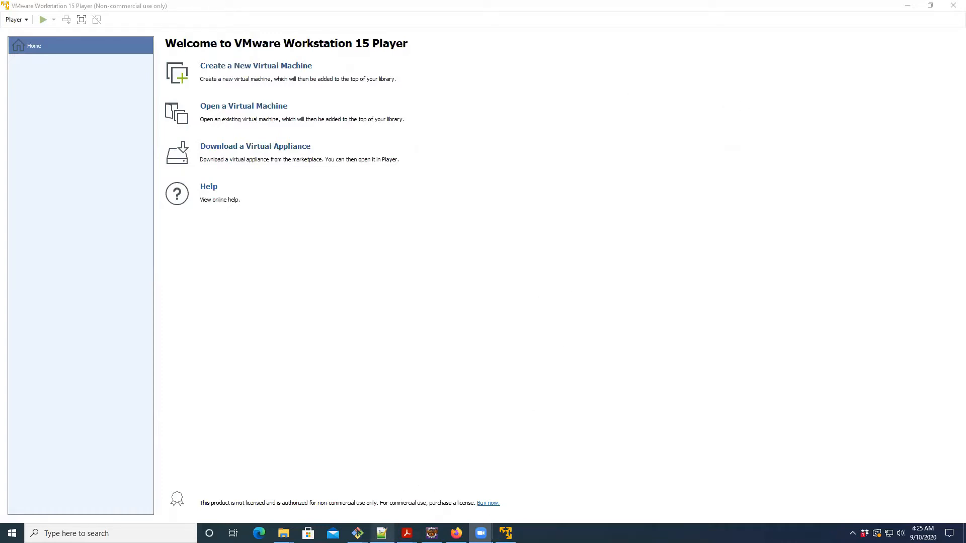
- Review the Ubuntu, Fedora, Windows 2012 and Arch Linux download links in Notepad++ and the disc images in File Explorer's WRCCDC-Images folder
{"action": "mouse_move", "coordinate": [381, 532]}
{"action": "mouse_move", "coordinate": [284, 533]}
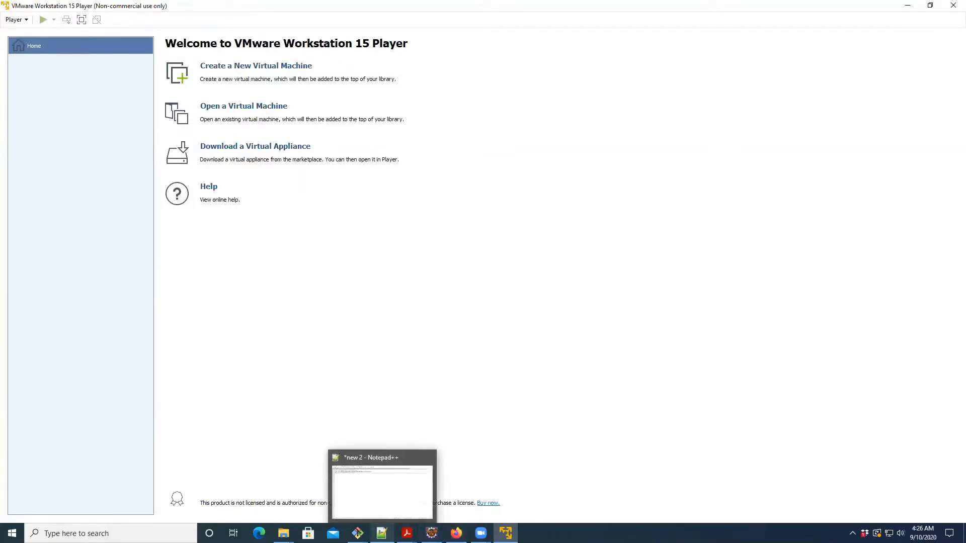
{"action": "left_click", "coordinate": [381, 533]}
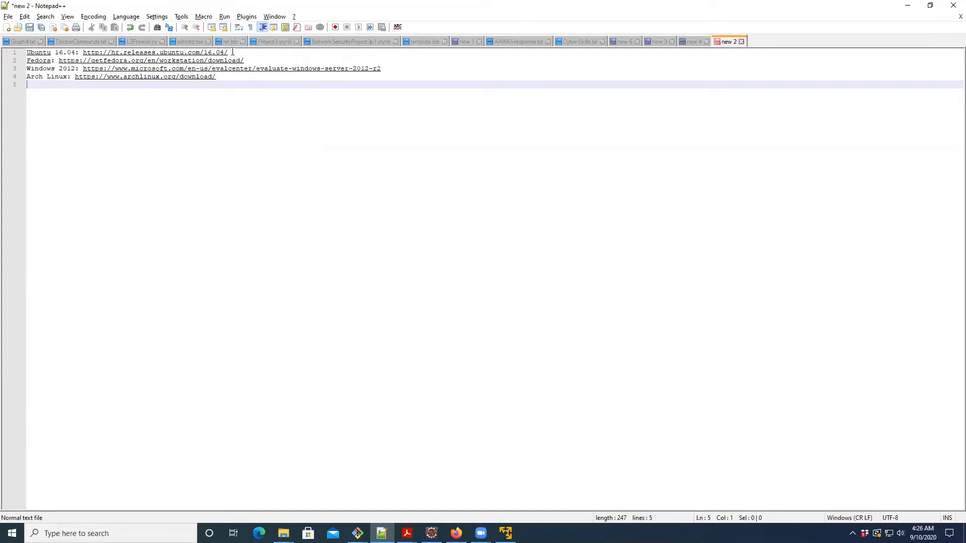
{"action": "left_click_drag", "start_coordinate": [232, 52], "coordinate": [84, 53]}
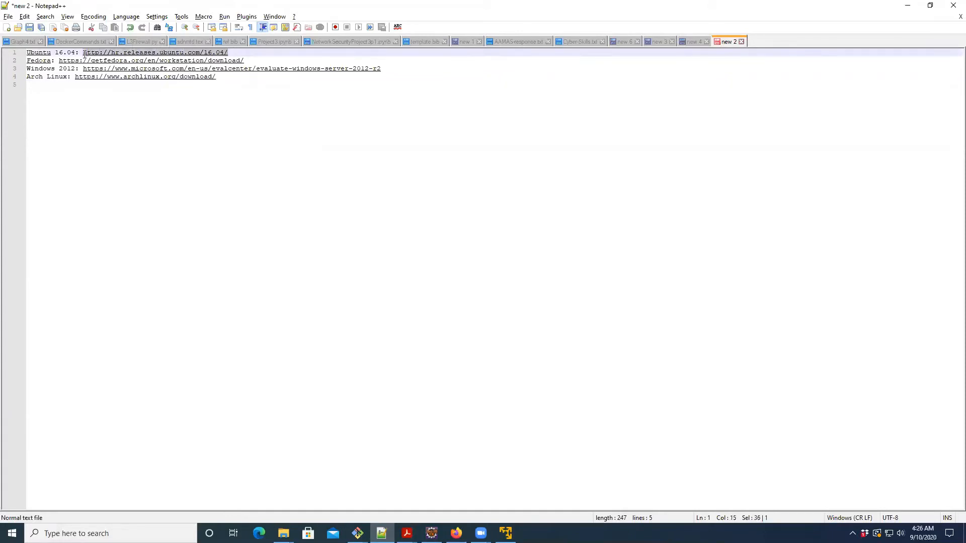
{"action": "left_click", "coordinate": [267, 122]}
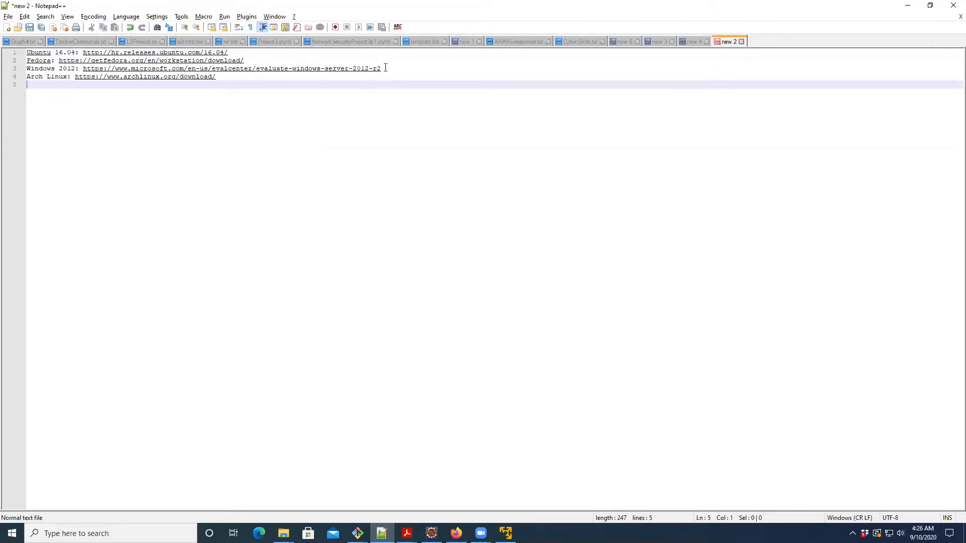
{"action": "left_click_drag", "start_coordinate": [385, 68], "coordinate": [78, 68]}
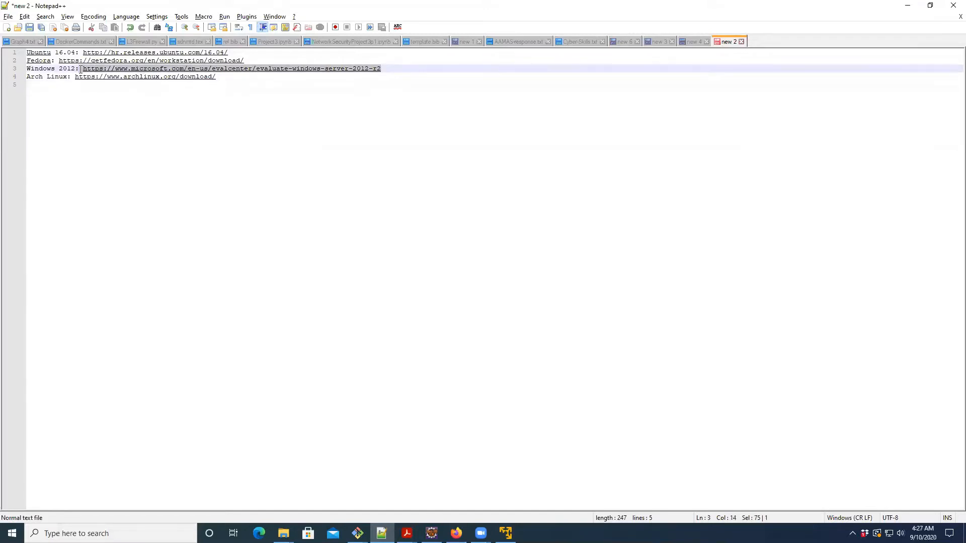
{"action": "left_click", "coordinate": [126, 98]}
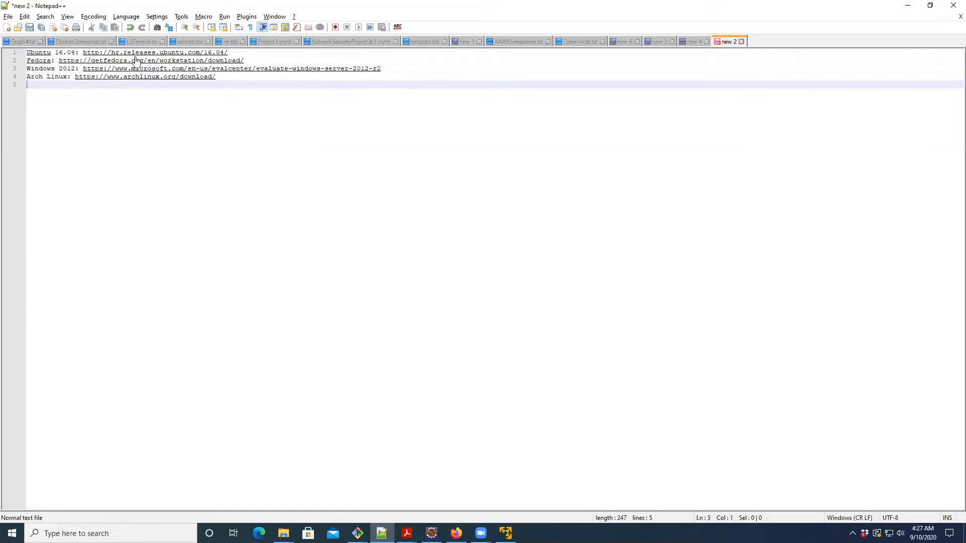
{"action": "left_click", "coordinate": [242, 52]}
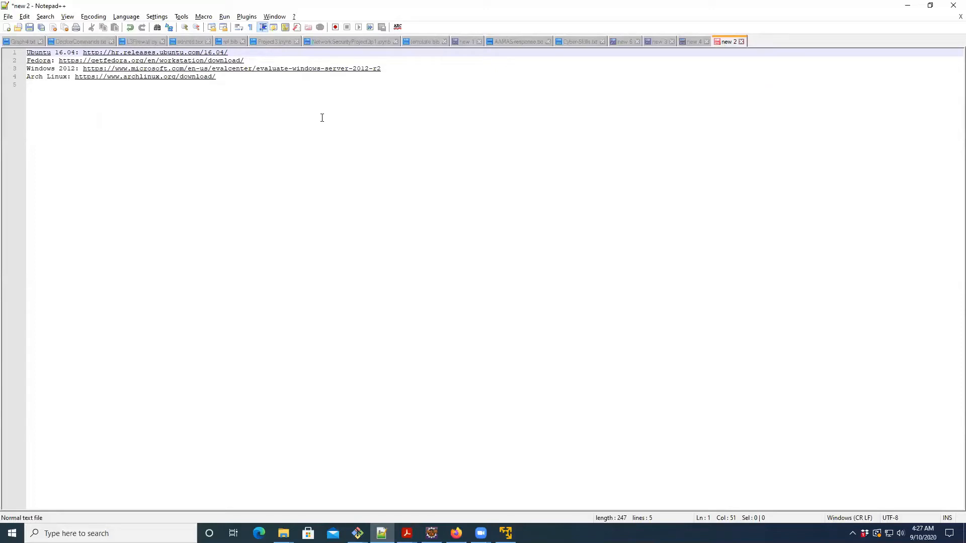
{"action": "left_click", "coordinate": [260, 61]}
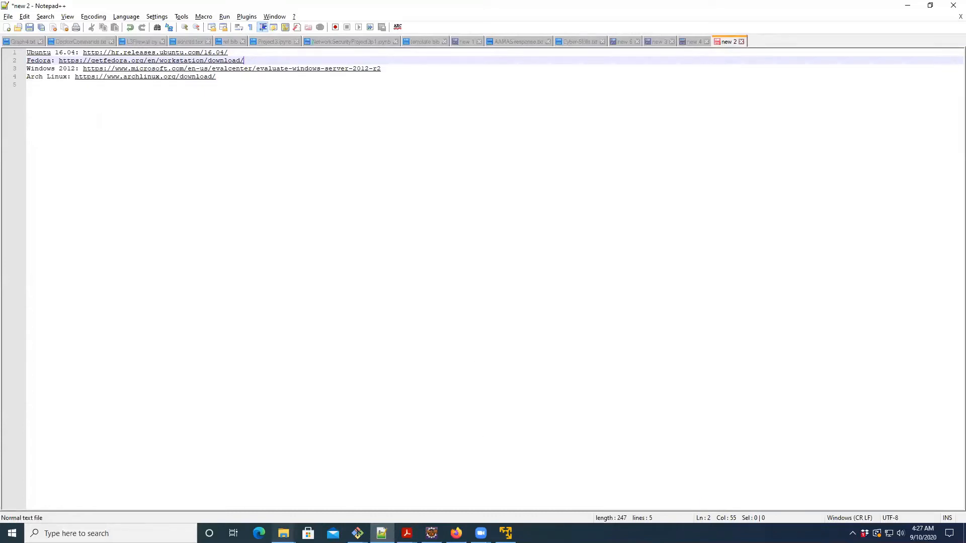
{"action": "left_click", "coordinate": [284, 533]}
{"action": "left_click", "coordinate": [239, 488]}
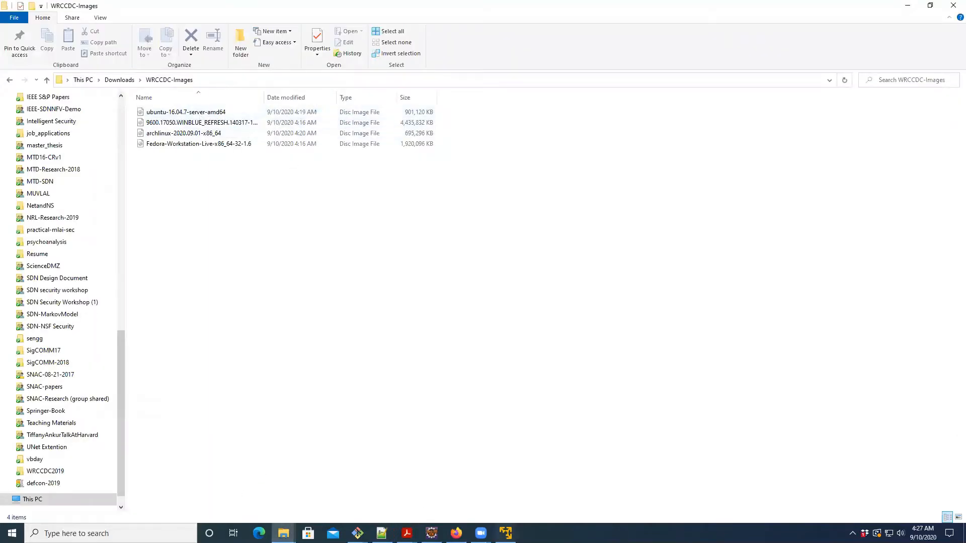
- Switch to VMware Player and start a new virtual machine from the ubuntu-16.04.7-server-amd64 disc image in Downloads\WRCCDC-Images
{"action": "left_click", "coordinate": [506, 533]}
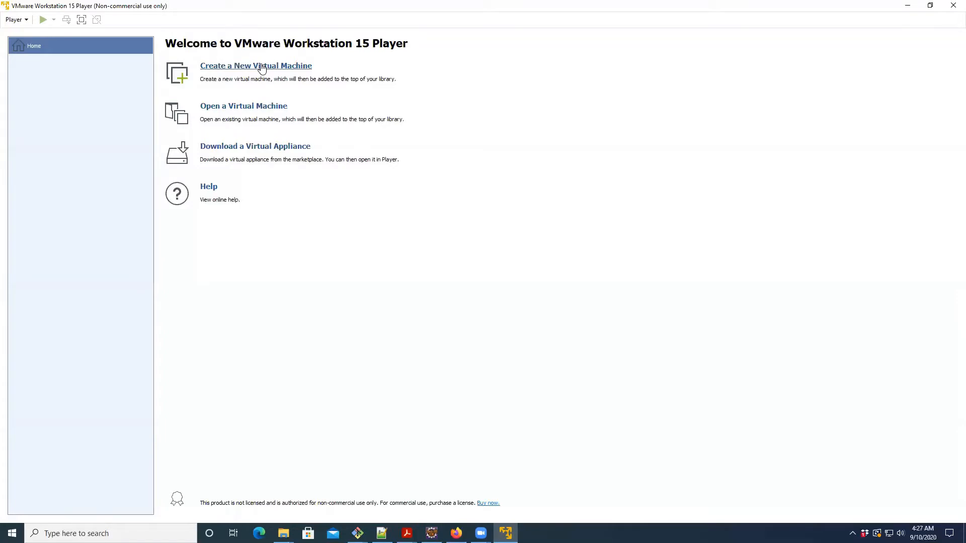
{"action": "left_click", "coordinate": [262, 67]}
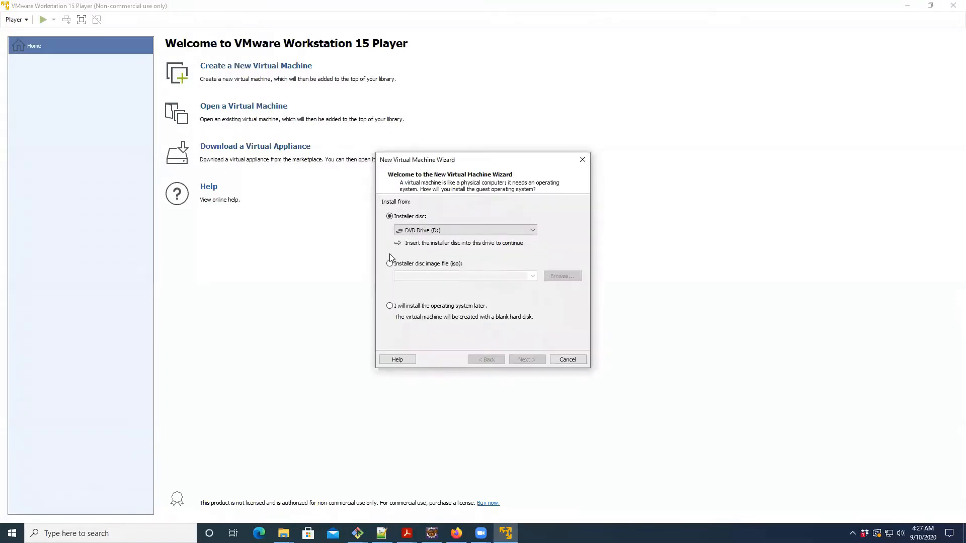
{"action": "left_click", "coordinate": [389, 263]}
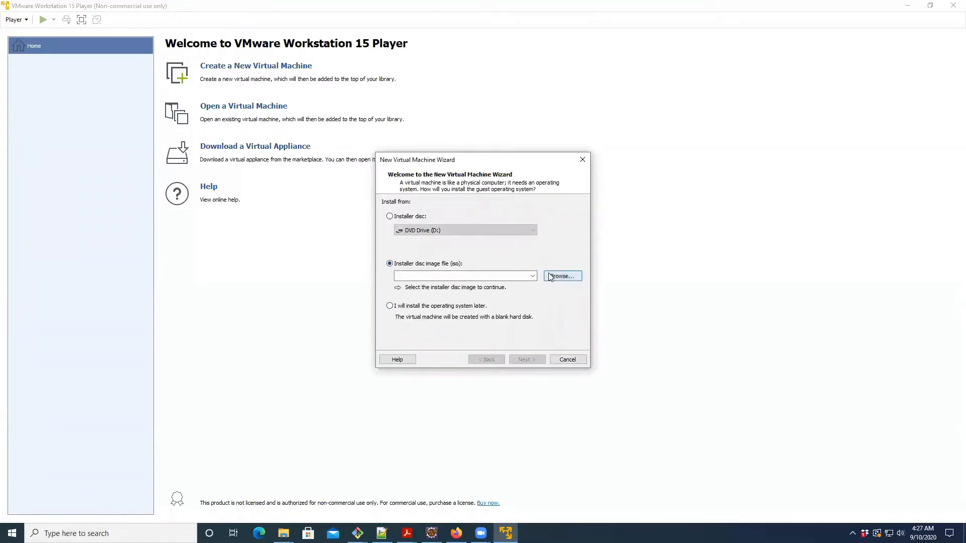
{"action": "left_click", "coordinate": [562, 277]}
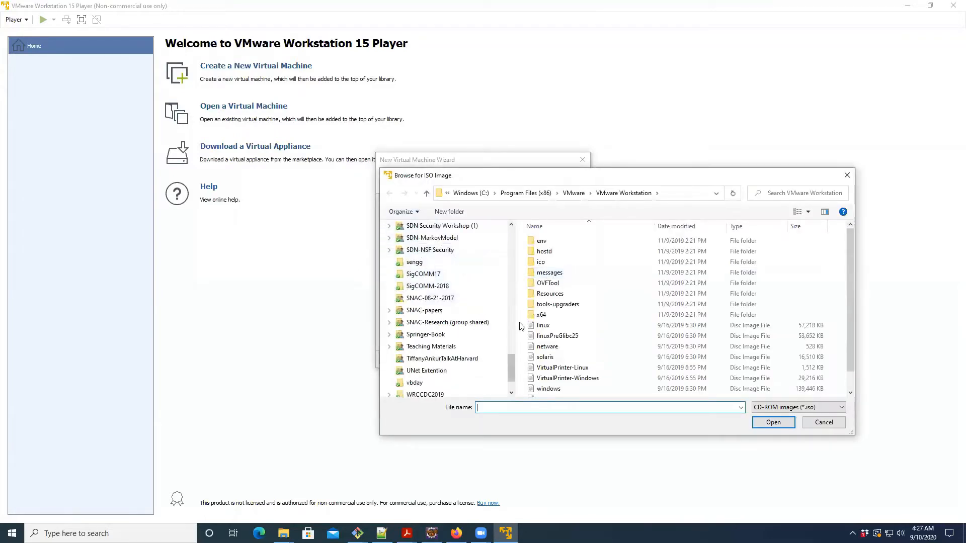
{"action": "left_click", "coordinate": [479, 193]}
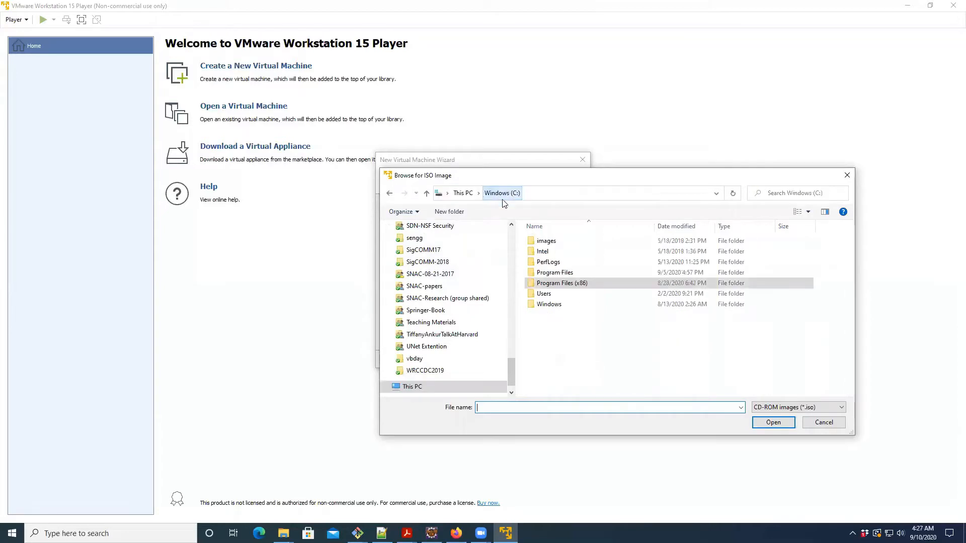
{"action": "scroll", "coordinate": [507, 352], "scroll_direction": "up", "scroll_amount": 15}
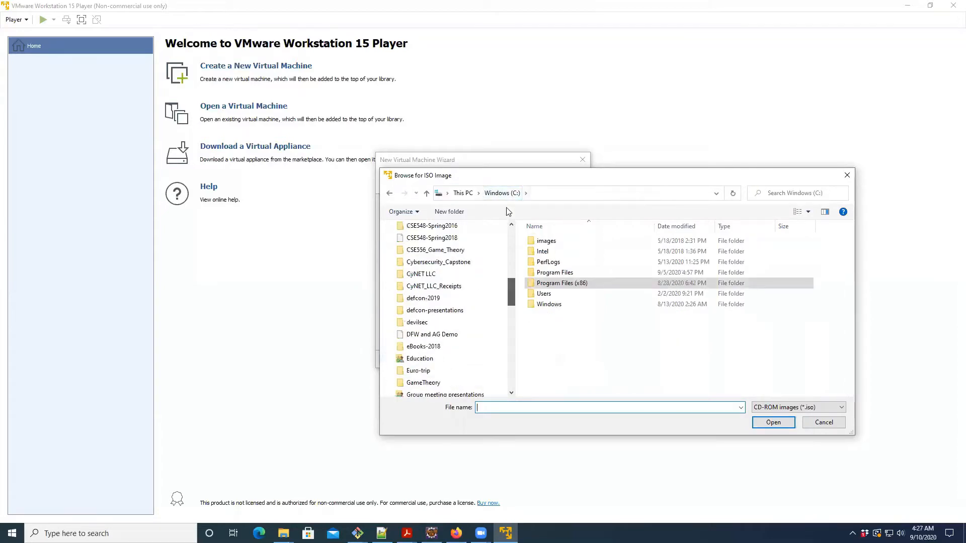
{"action": "scroll", "coordinate": [428, 252], "scroll_direction": "up", "scroll_amount": 10}
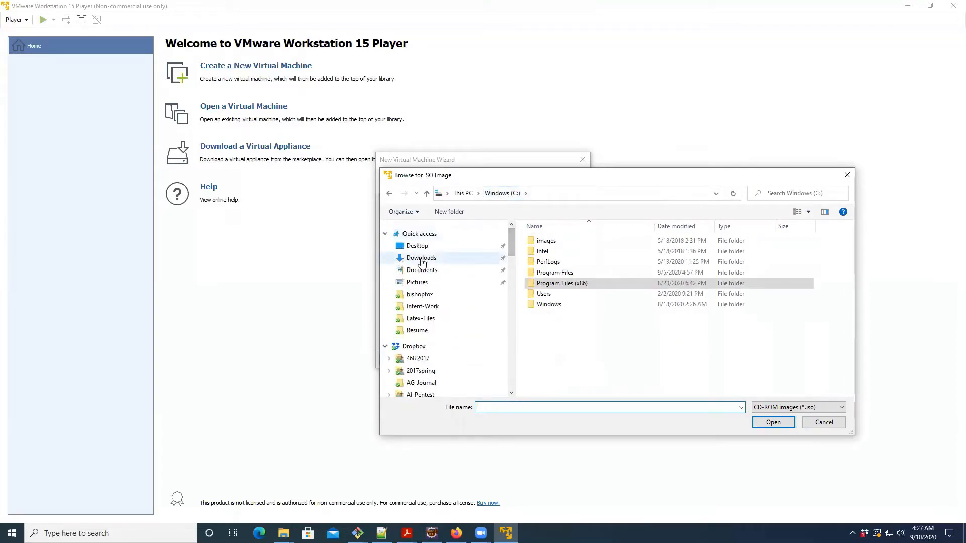
{"action": "left_click", "coordinate": [421, 258]}
{"action": "double_click", "coordinate": [563, 253]}
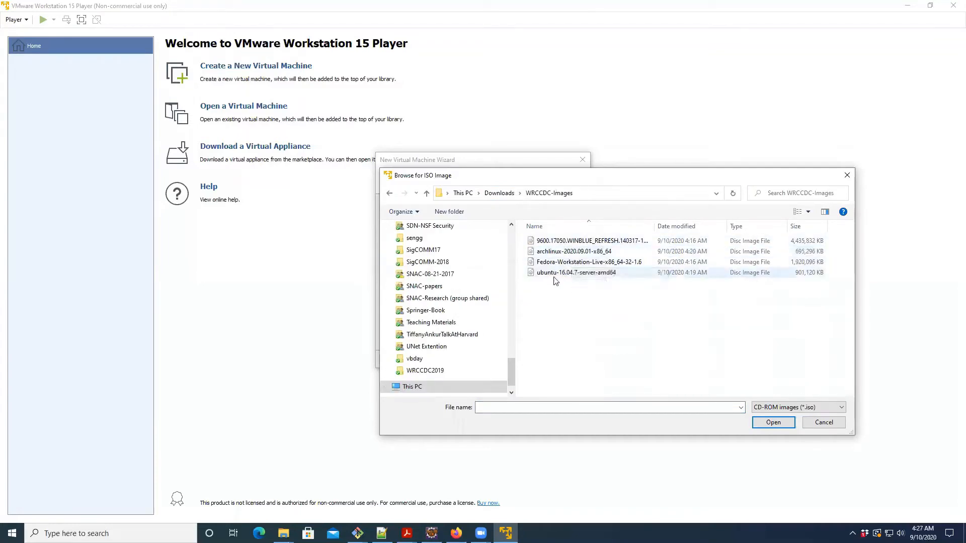
{"action": "left_click", "coordinate": [555, 276]}
{"action": "left_click", "coordinate": [760, 425]}
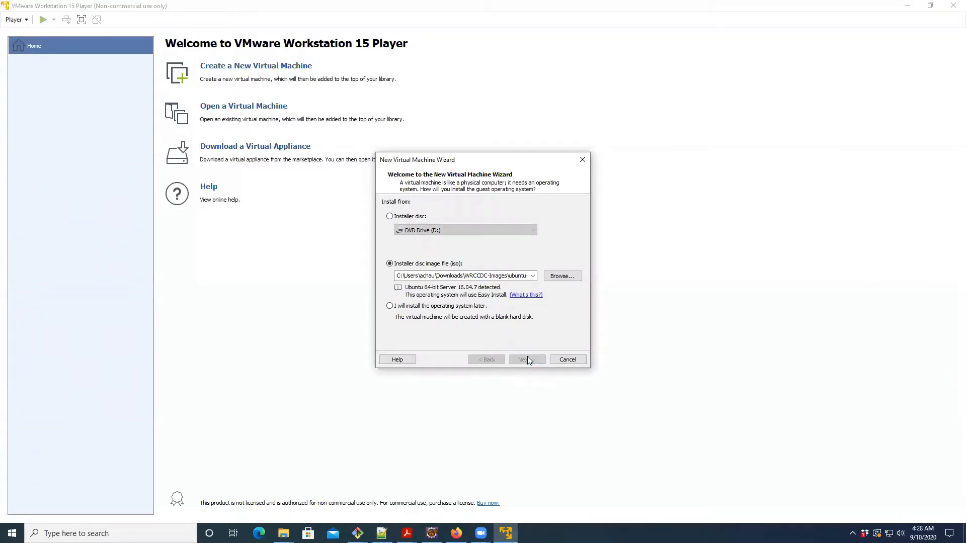
{"action": "left_click", "coordinate": [527, 358]}
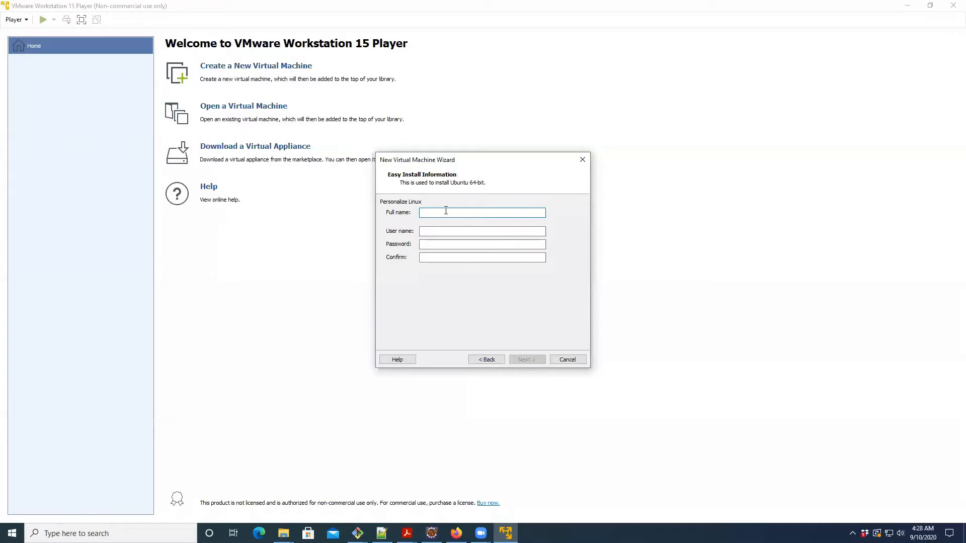
- Fill in the Easy Install details with ubuntu as full name and user name, and enter and confirm the account password
{"action": "type", "text": "ubuntu"}
{"action": "key", "text": "Tab"}
{"action": "type", "text": "unun"}
{"action": "key", "text": "BackSpace"}
{"action": "key", "text": "BackSpace"}
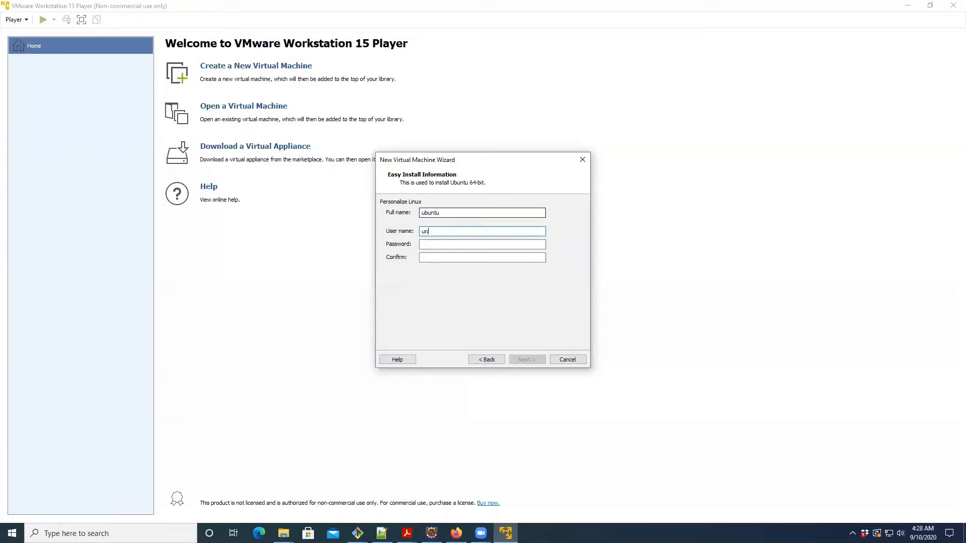
{"action": "type", "text": "buntu"}
{"action": "key", "text": "Tab"}
{"action": "type", "text": "ubunt"}
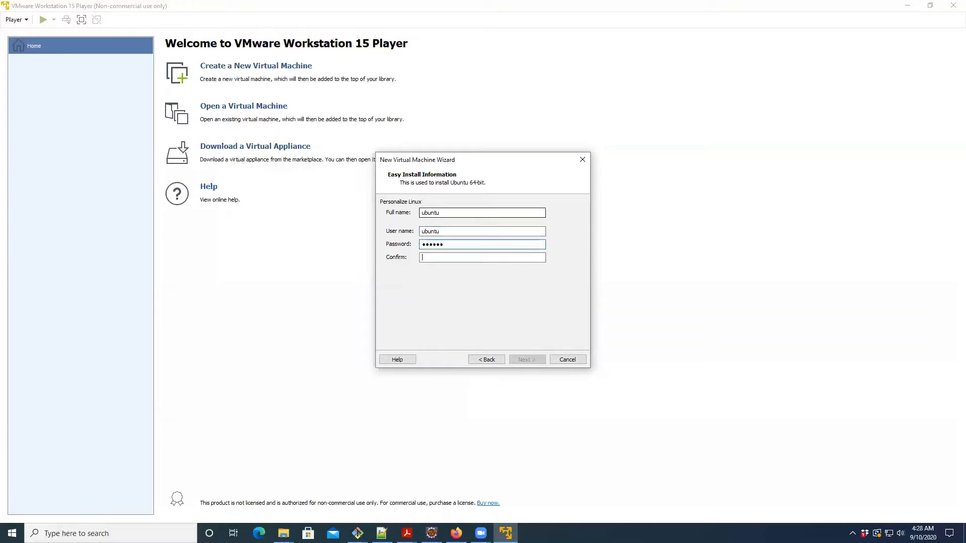
{"action": "type", "text": "ubuntu"}
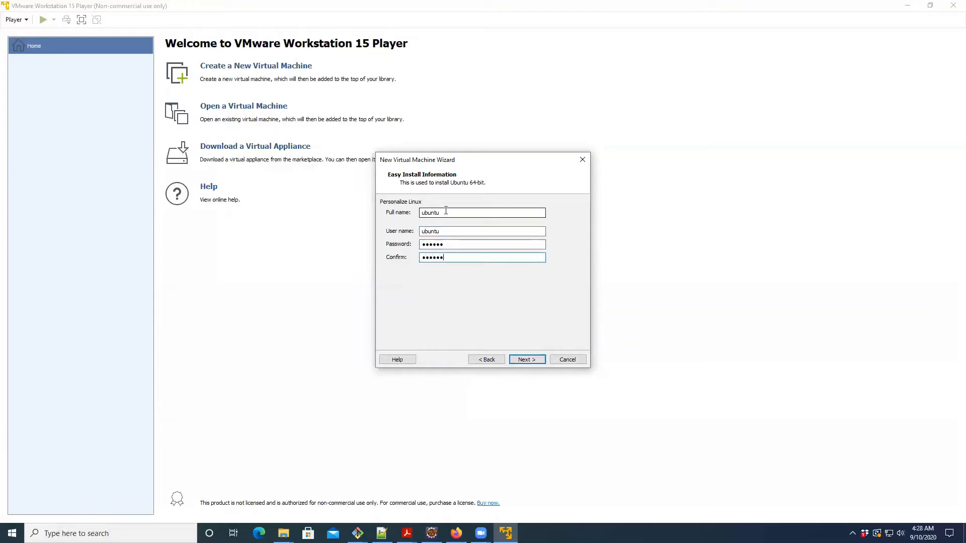
{"action": "left_click", "coordinate": [528, 359]}
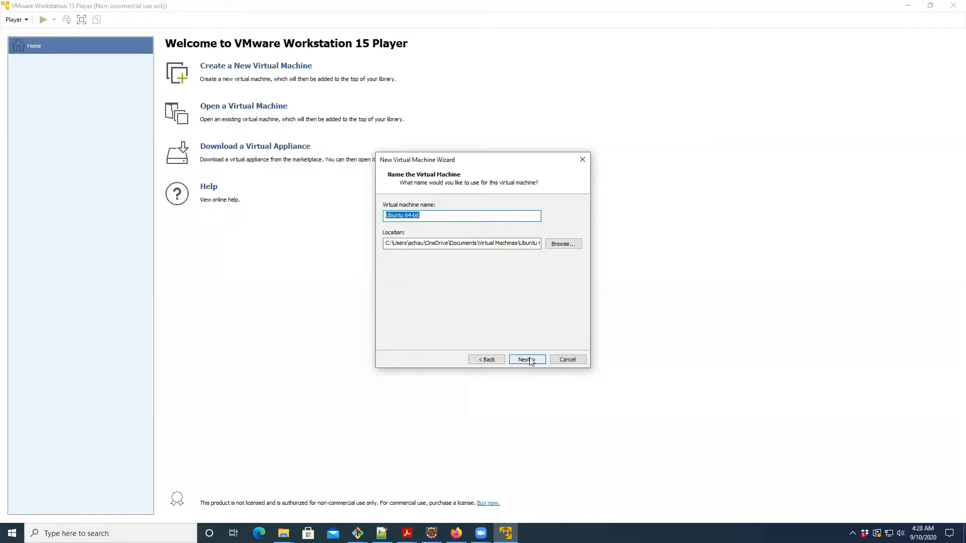
- Keep the name Ubuntu 64-bit and a 20 GB disk split into multiple files, and create the virtual machine with power-on after creation
{"action": "left_click", "coordinate": [528, 360]}
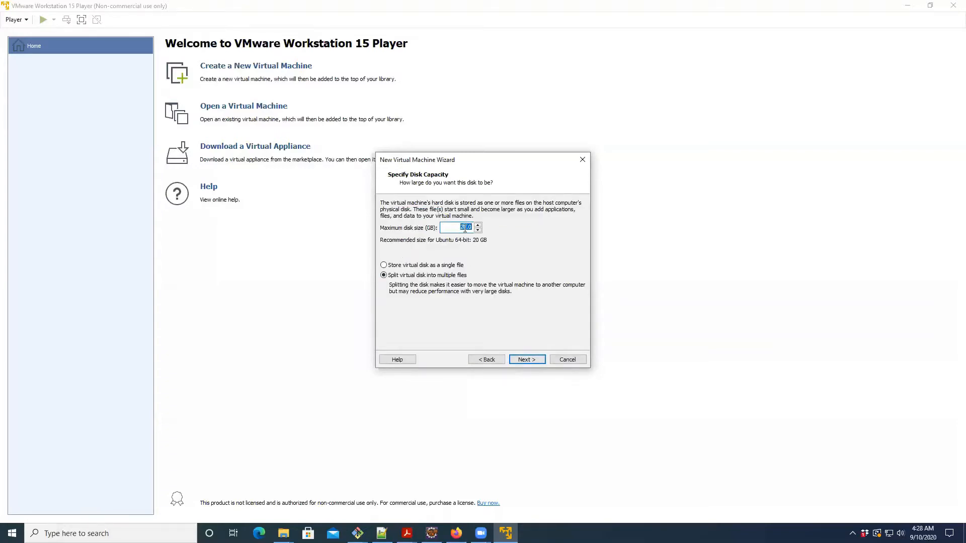
{"action": "left_click", "coordinate": [529, 360]}
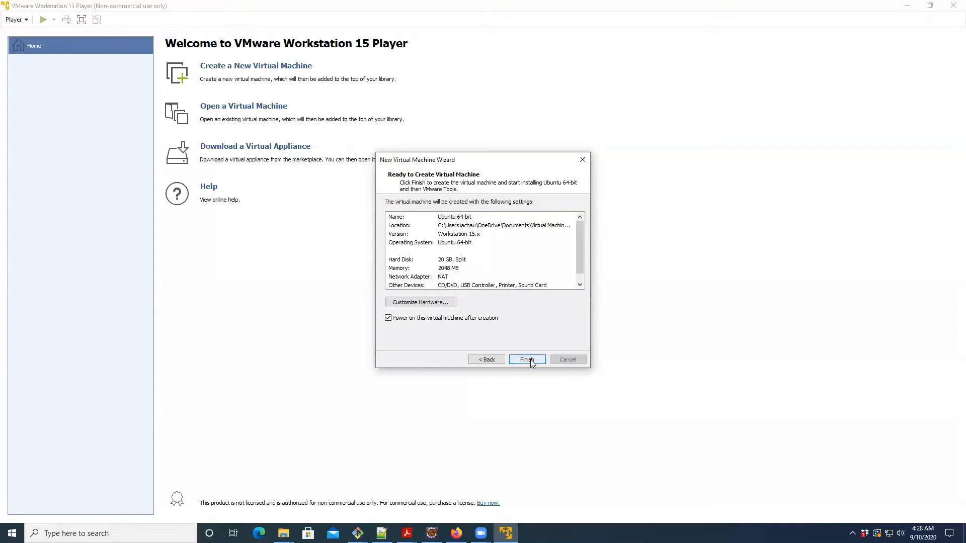
{"action": "left_click", "coordinate": [530, 359]}
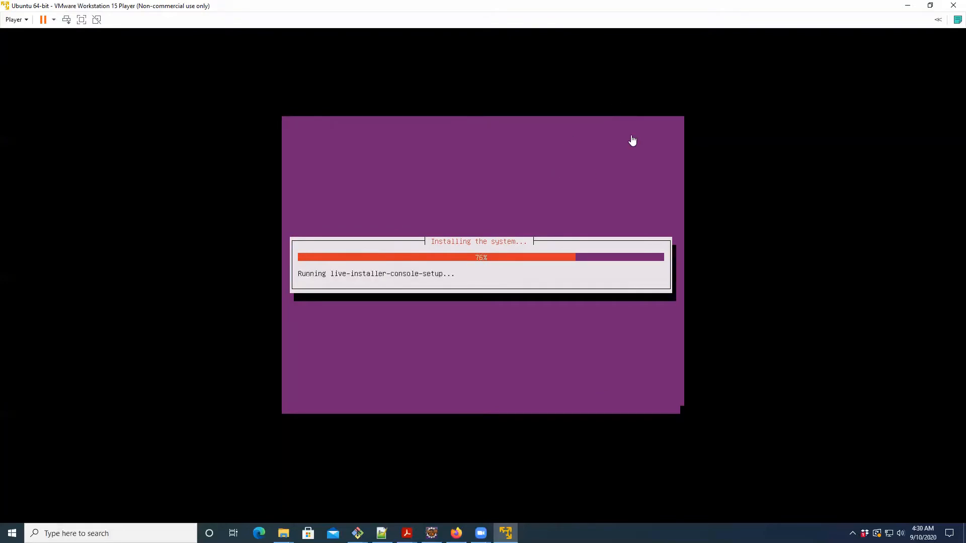
{"action": "left_click", "coordinate": [637, 31]}
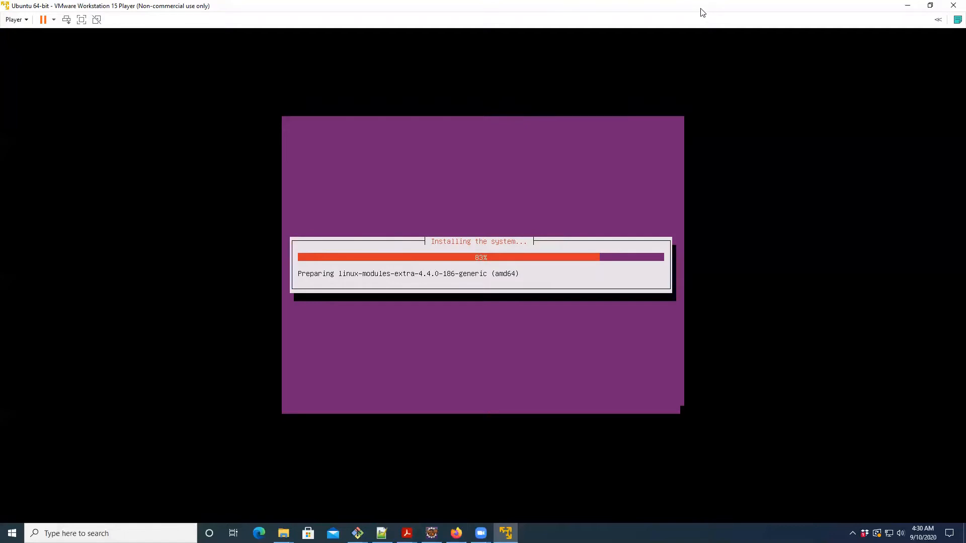
{"action": "mouse_move", "coordinate": [481, 533]}
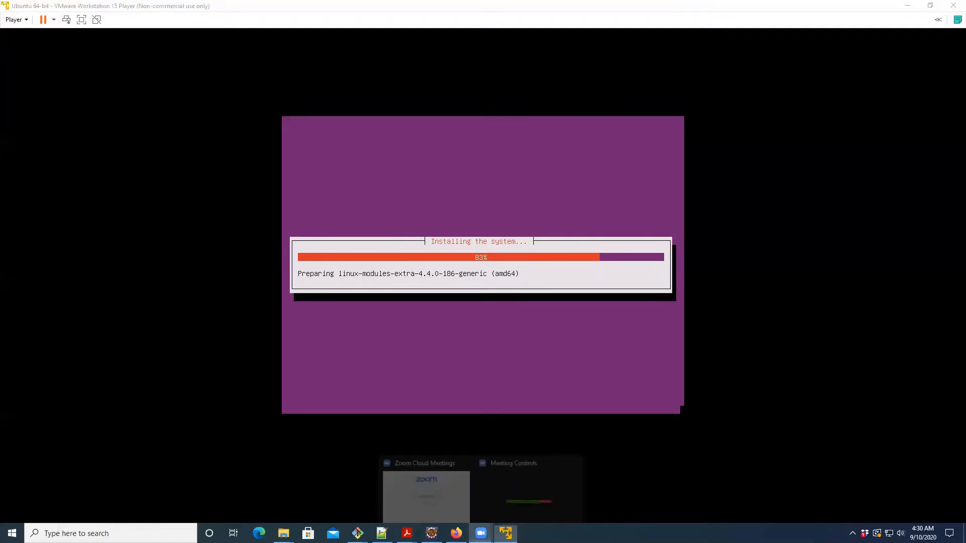
{"action": "mouse_move", "coordinate": [492, 476]}
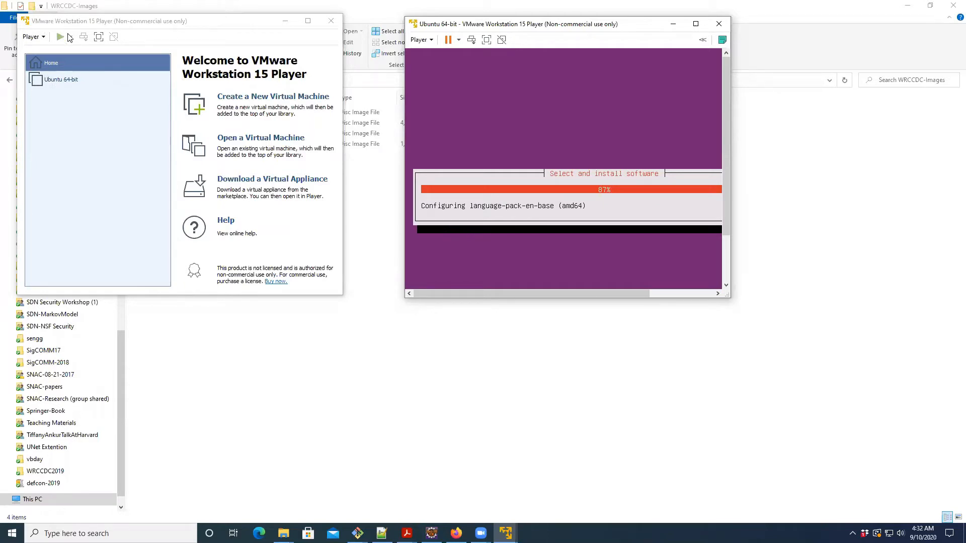
- Start another new virtual machine using the Fedora-Workstation-Live-x86_64-32-1.6 disc image as the installer
{"action": "left_click", "coordinate": [270, 97]}
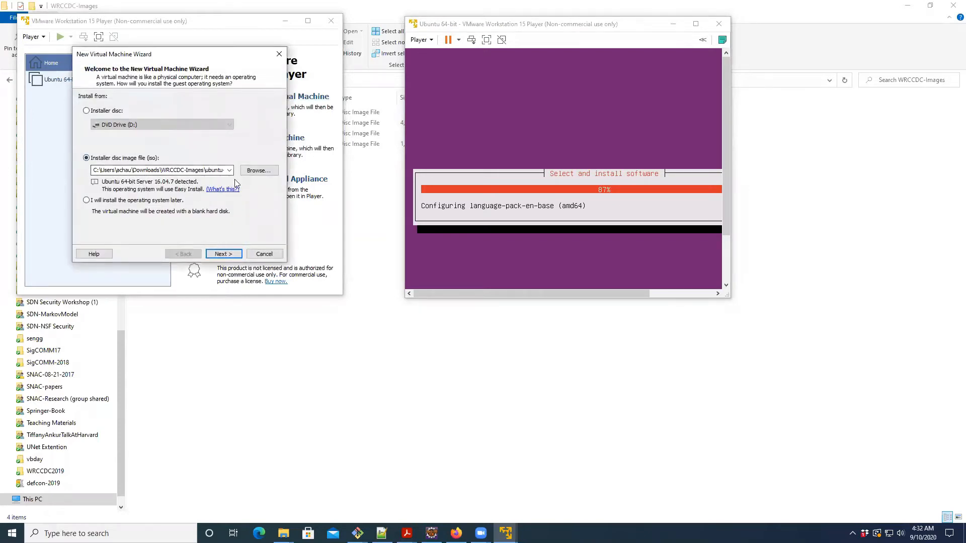
{"action": "left_click", "coordinate": [255, 171]}
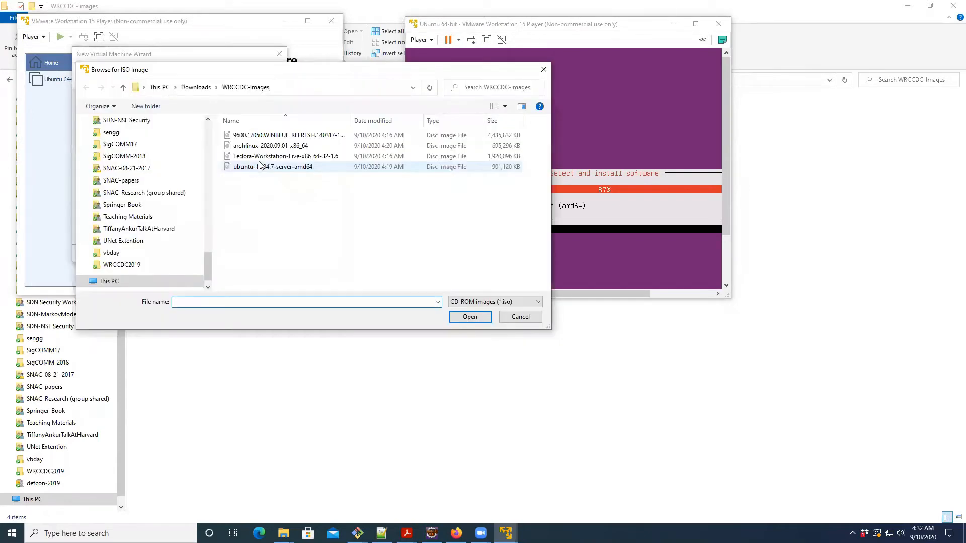
{"action": "left_click", "coordinate": [261, 159]}
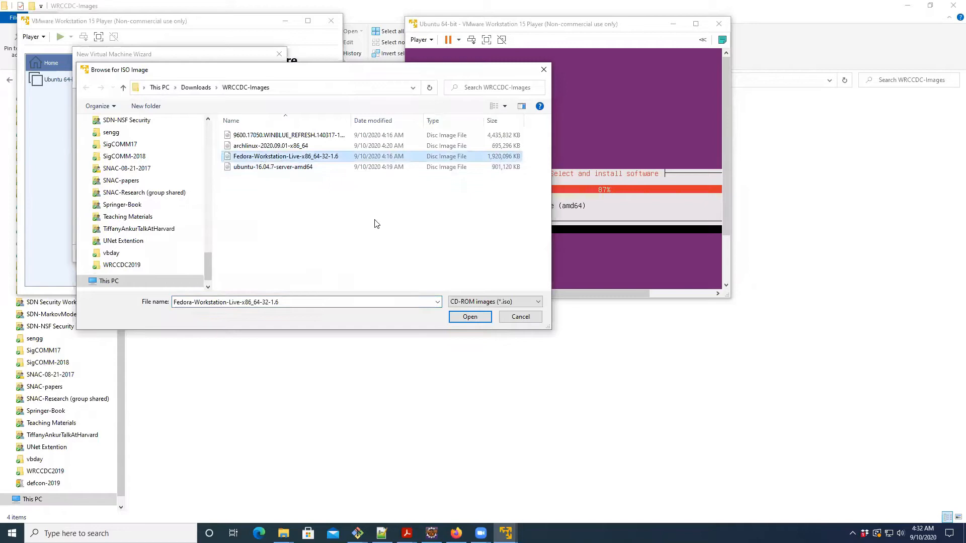
{"action": "left_click", "coordinate": [471, 319]}
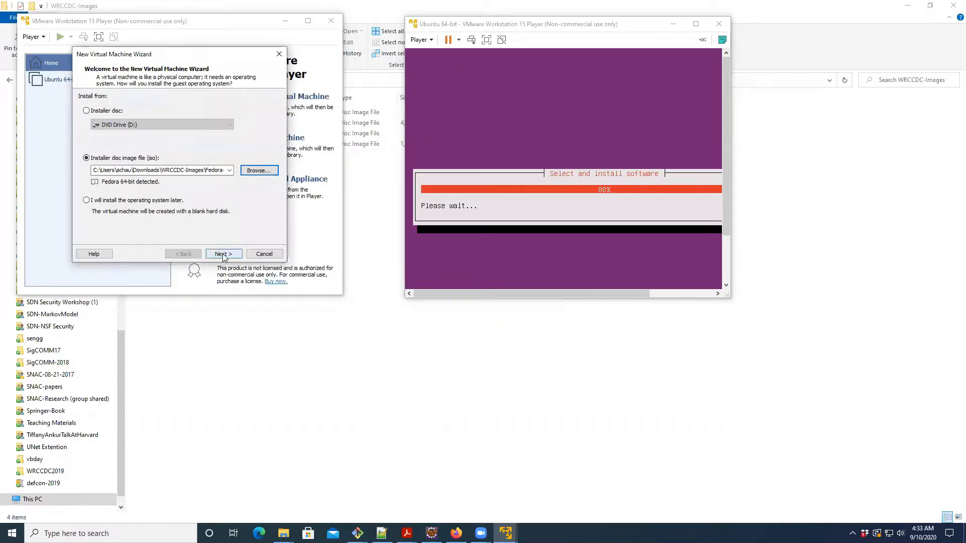
{"action": "left_click", "coordinate": [223, 253]}
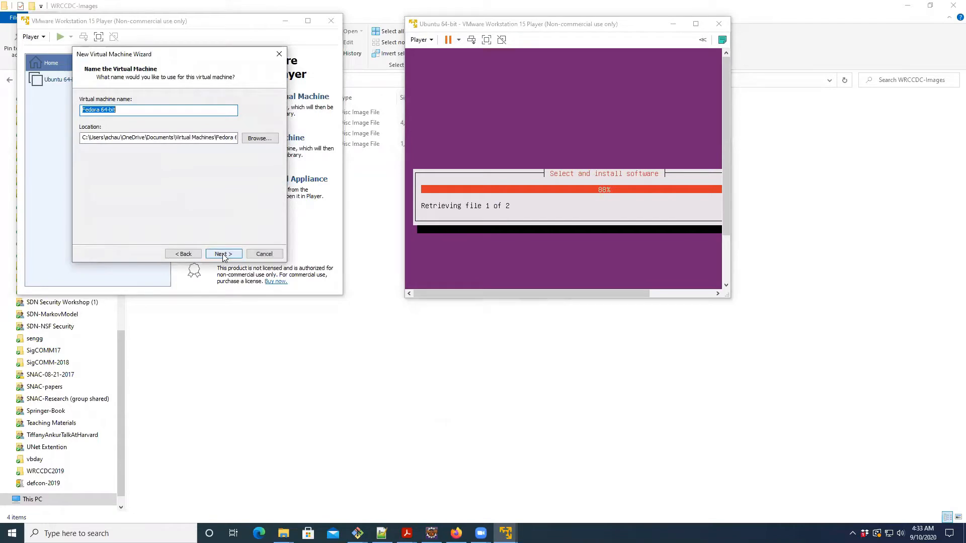
- Keep the virtual machine name Fedora 64-bit and a 20 GB disk split into multiple files
{"action": "left_click", "coordinate": [223, 254]}
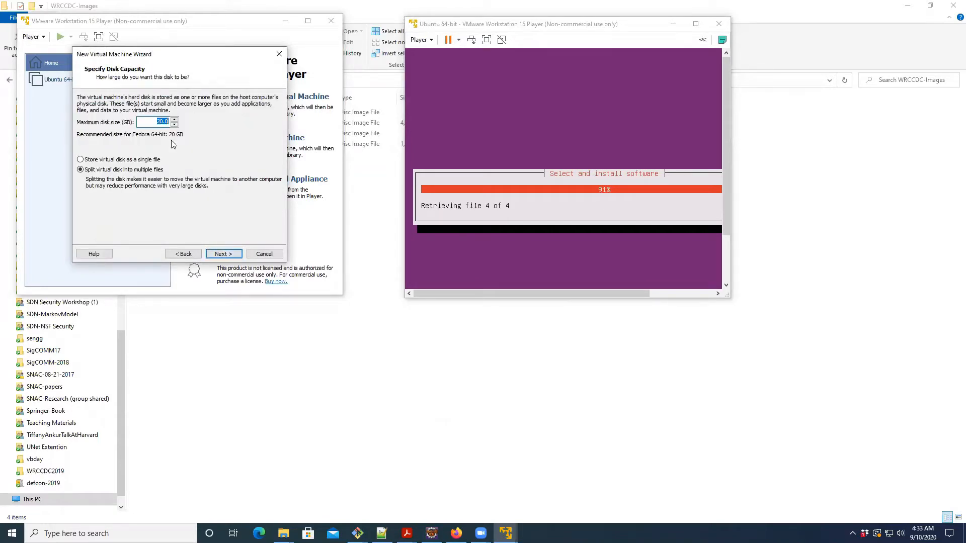
{"action": "left_click", "coordinate": [227, 254]}
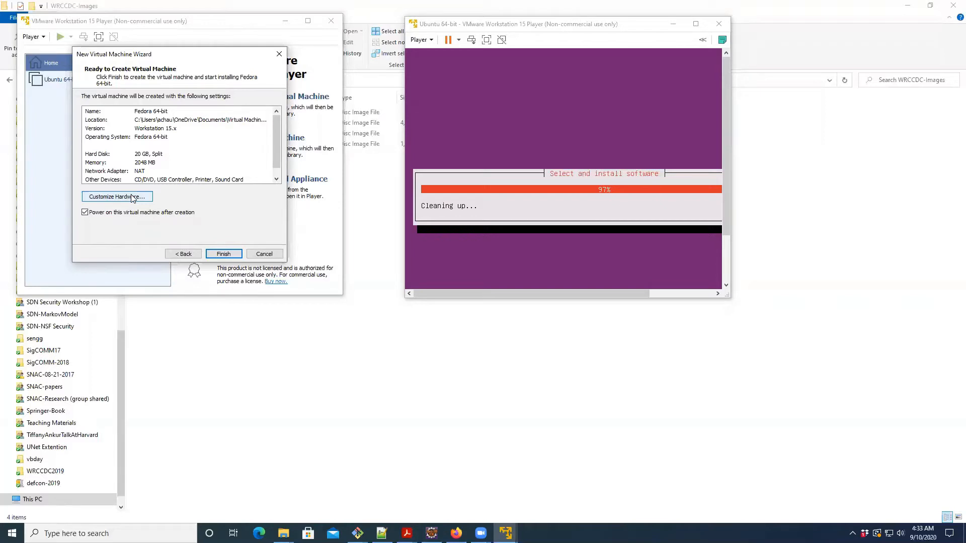
- Customize the Fedora virtual machine's memory to 1024 MB and create the machine with power-on after creation
{"action": "left_click", "coordinate": [132, 198]}
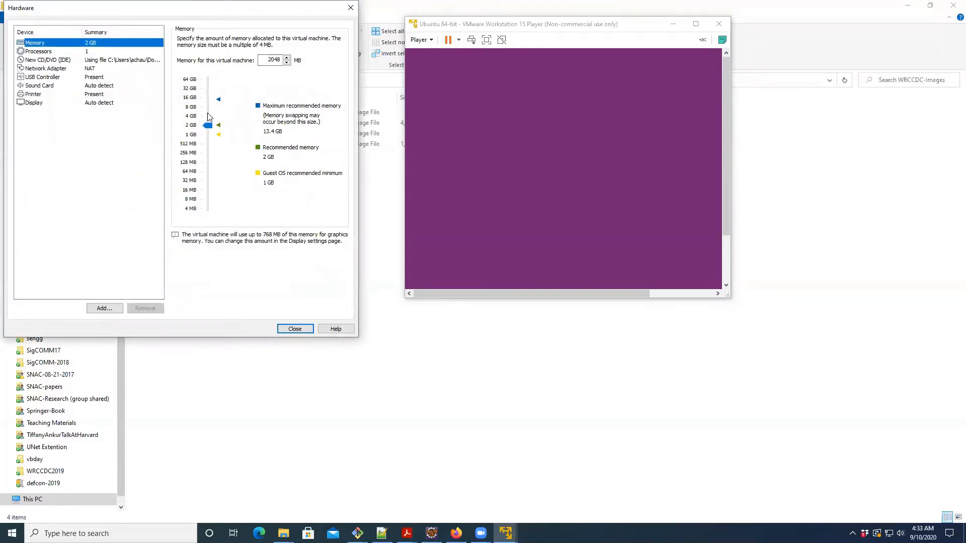
{"action": "left_click_drag", "start_coordinate": [209, 130], "coordinate": [208, 136]}
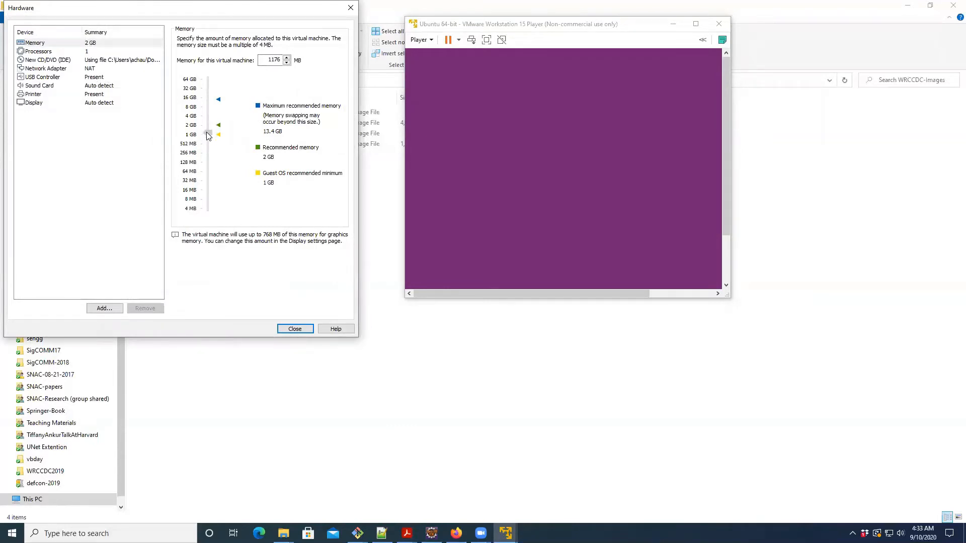
{"action": "double_click", "coordinate": [274, 60]}
{"action": "type", "text": "1024"}
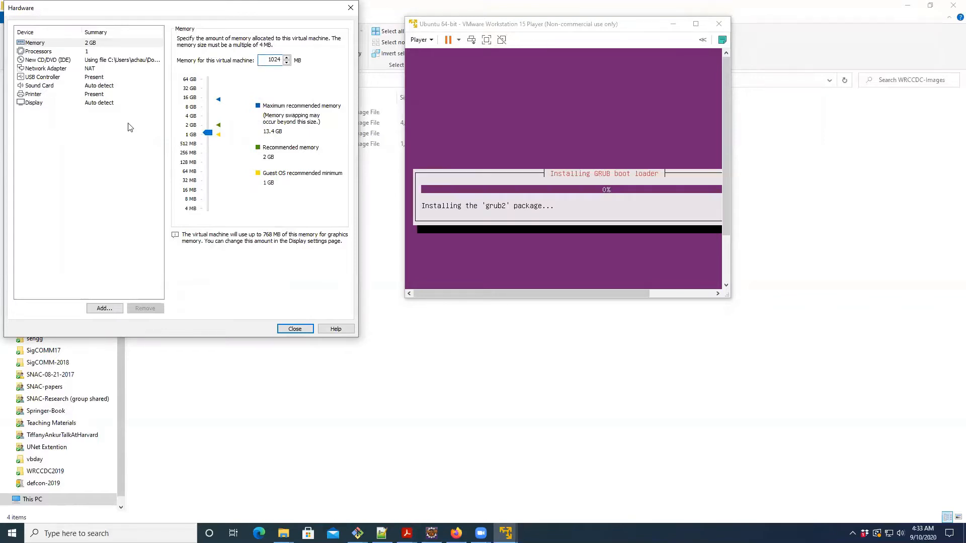
{"action": "left_click", "coordinate": [294, 329]}
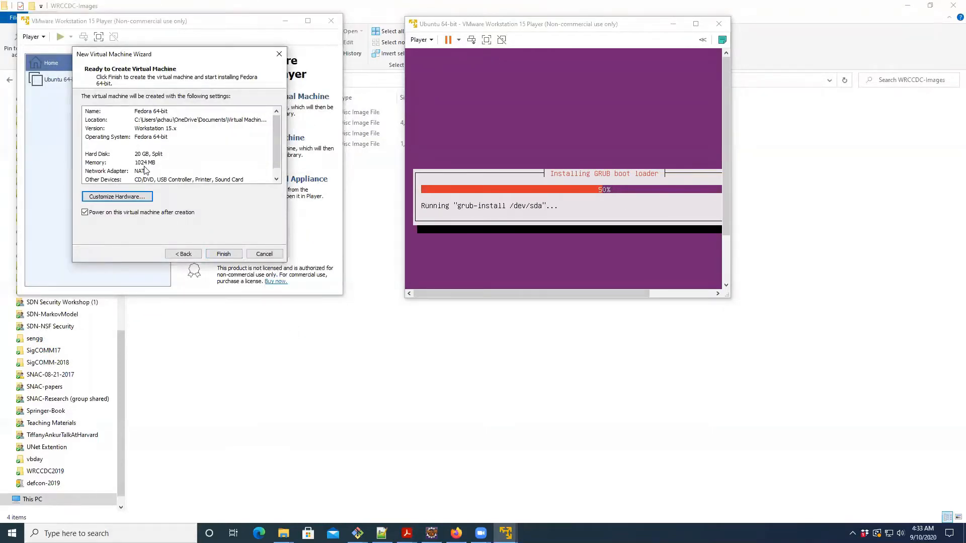
{"action": "left_click", "coordinate": [223, 254]}
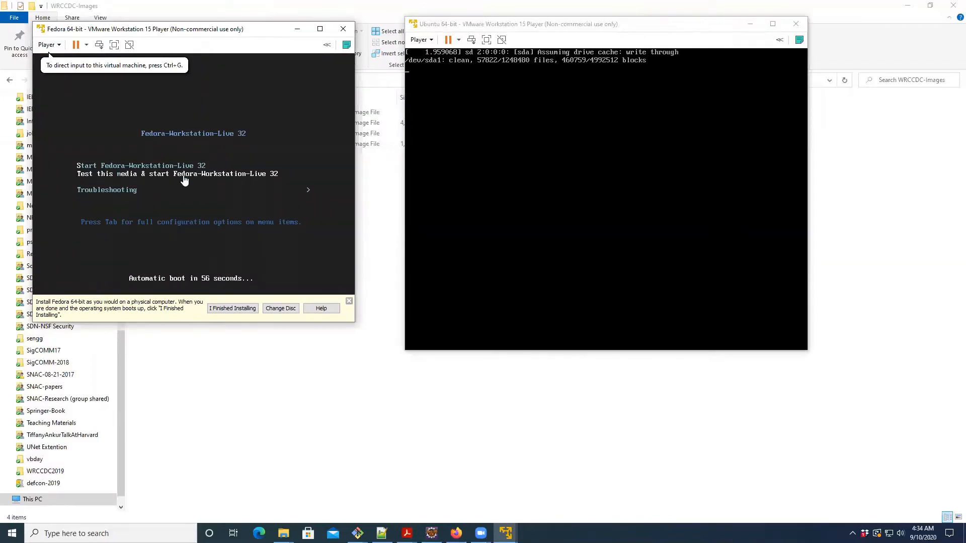
- Choose Start Fedora-Workstation-Live 32 in the Fedora boot menu, show its full configuration options and boot it with them unedited
{"action": "left_click", "coordinate": [206, 195]}
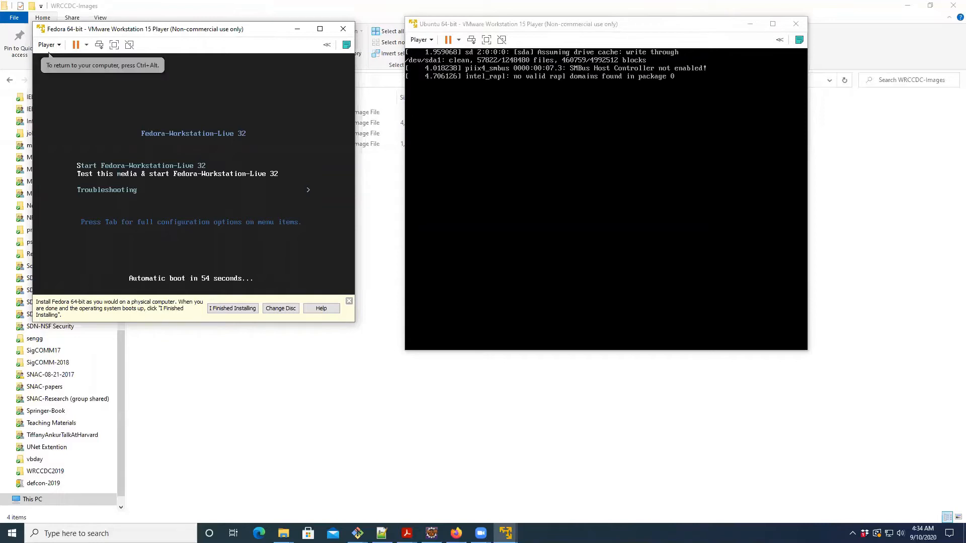
{"action": "key", "text": "Up"}
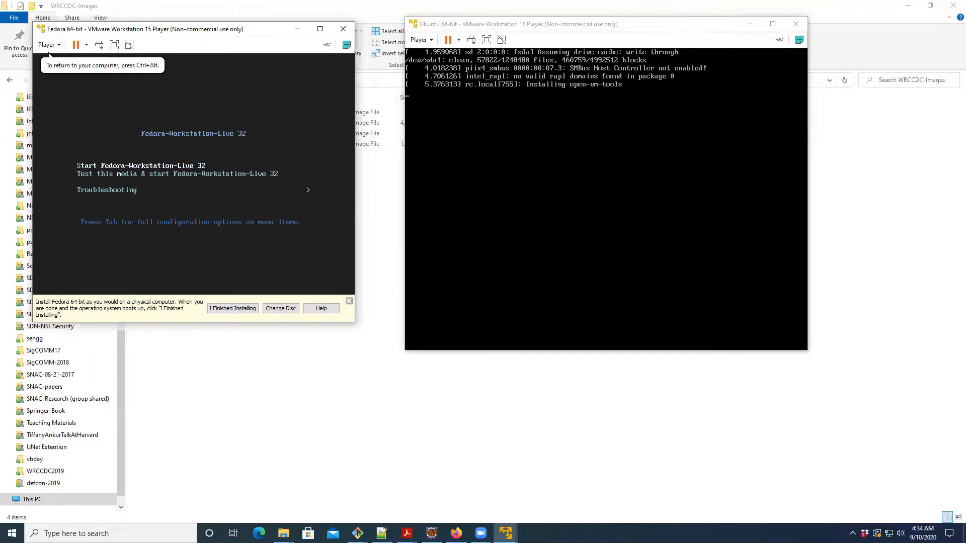
{"action": "key", "text": "Down"}
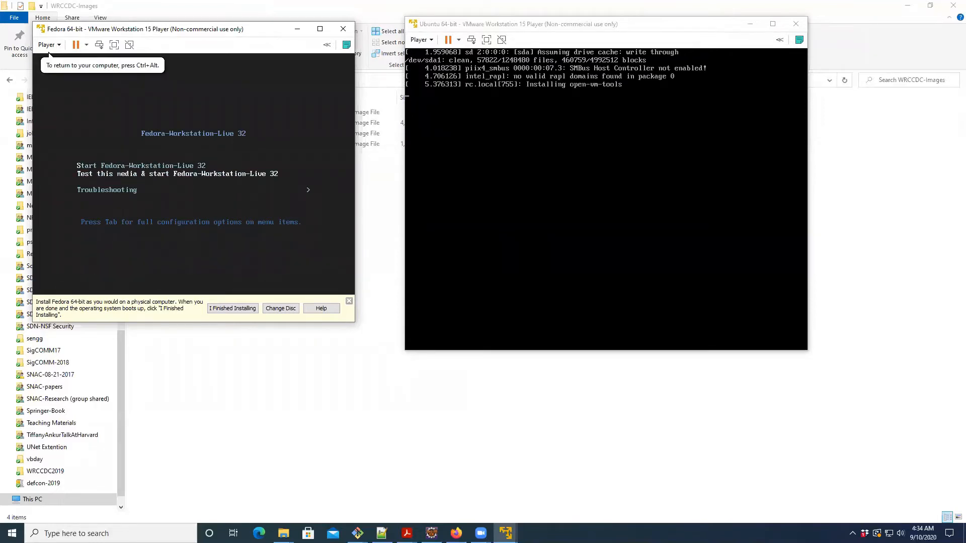
{"action": "key", "text": "Up"}
{"action": "key", "text": "Down"}
{"action": "key", "text": "Down"}
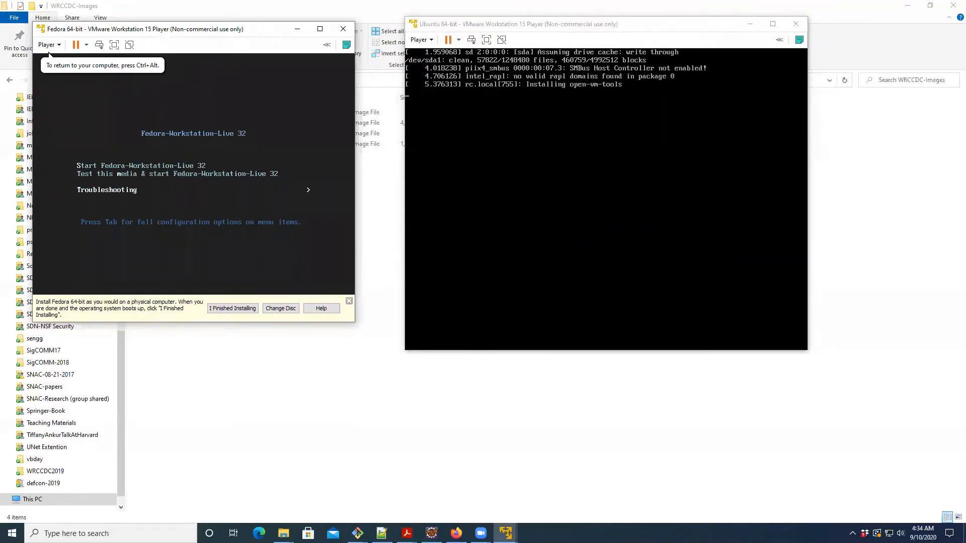
{"action": "key", "text": "Up"}
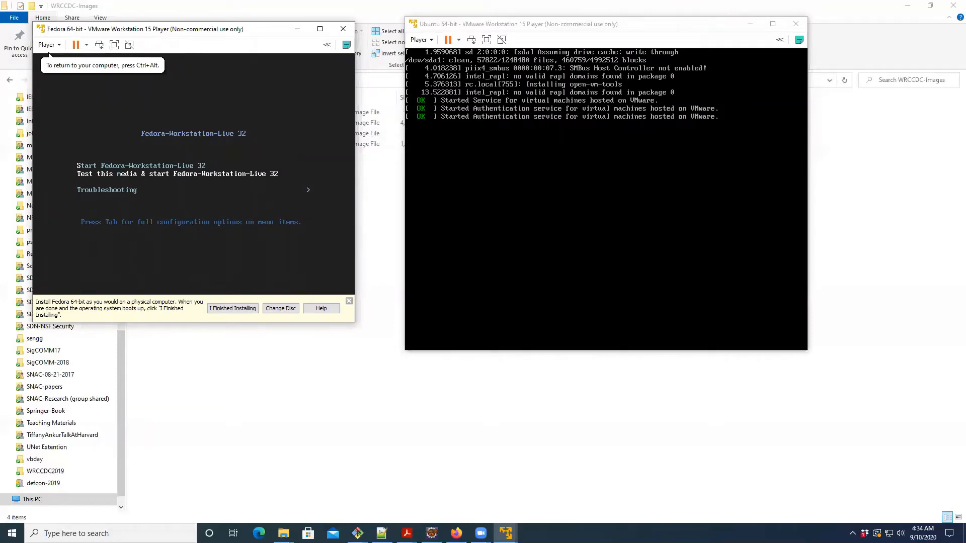
{"action": "key", "text": "Up"}
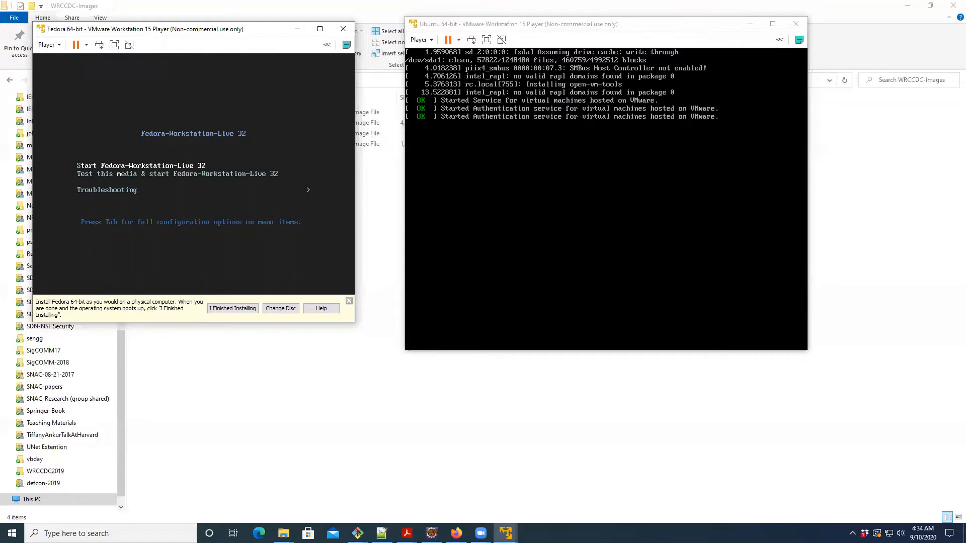
{"action": "key", "text": "Down"}
{"action": "key", "text": "Down"}
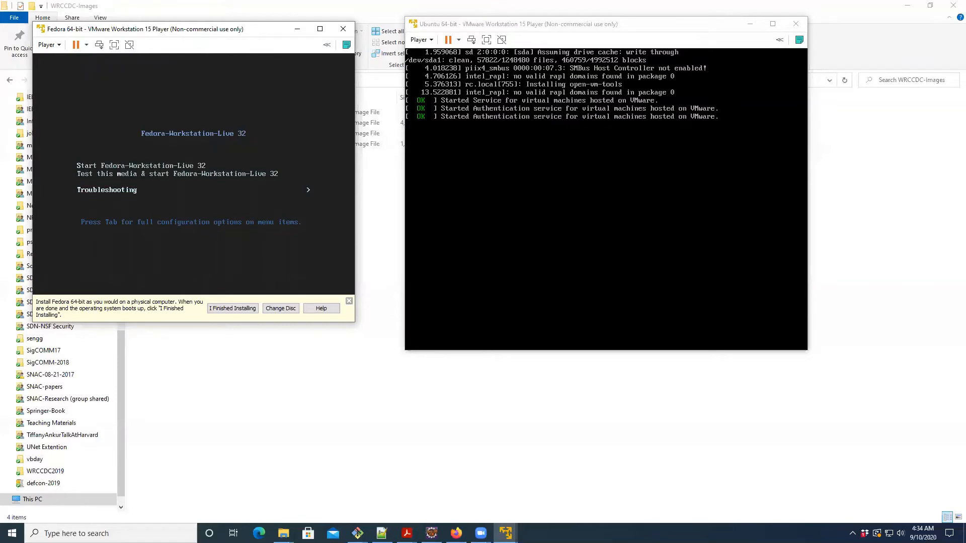
{"action": "key", "text": "Up"}
{"action": "key", "text": "Up"}
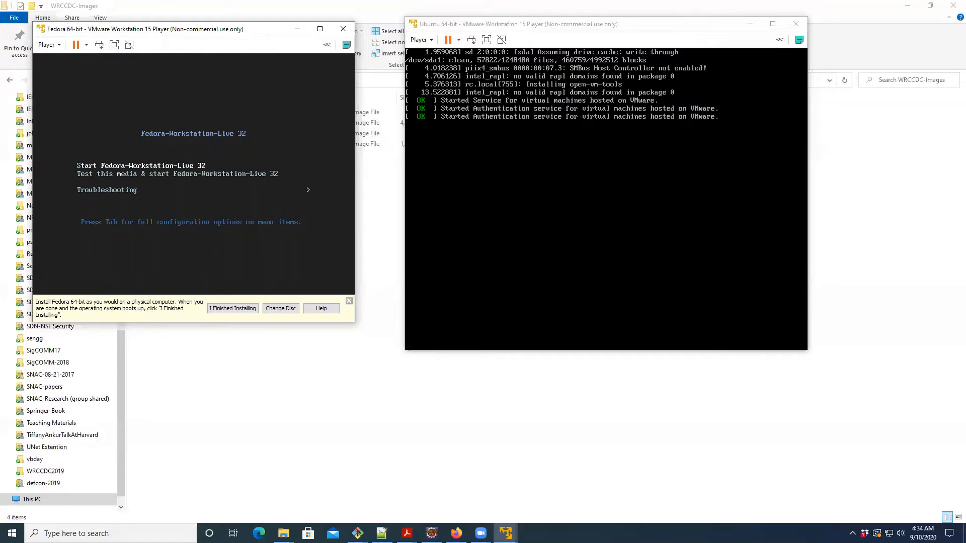
{"action": "key", "text": "Tab"}
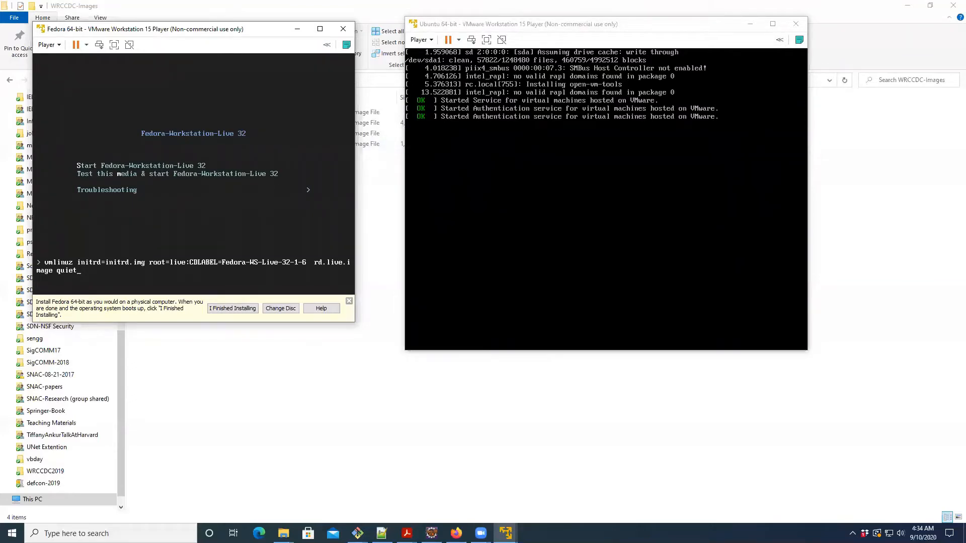
{"action": "key", "text": "Return"}
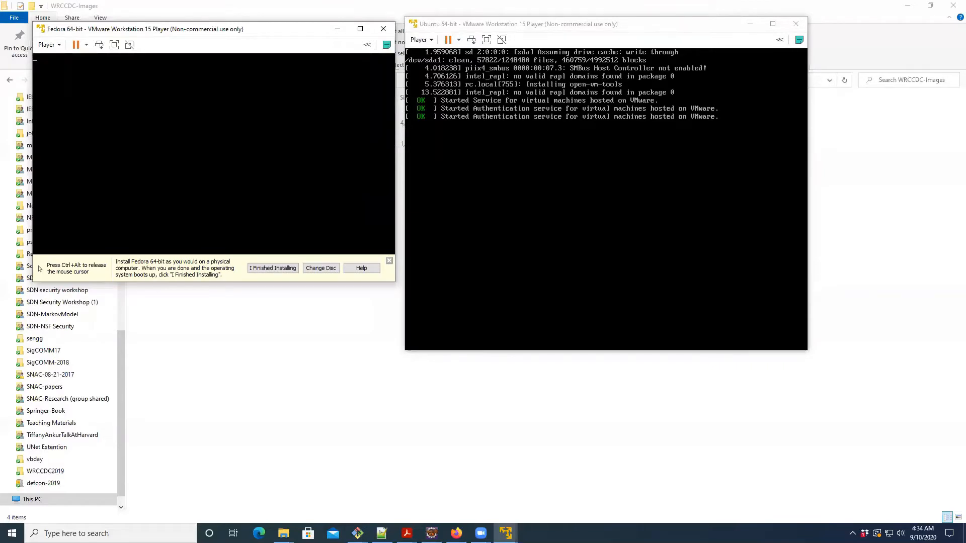
- Switch to File Explorer and widen the Name column of the WRCCDC-Images folder to show more of the disc image names
{"action": "left_click", "coordinate": [251, 342]}
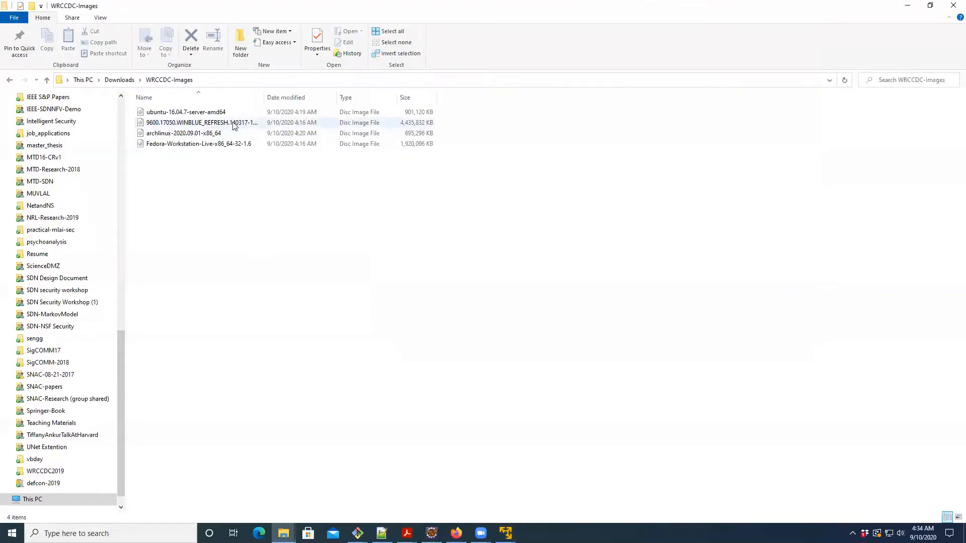
{"action": "left_click_drag", "start_coordinate": [264, 97], "coordinate": [327, 97]}
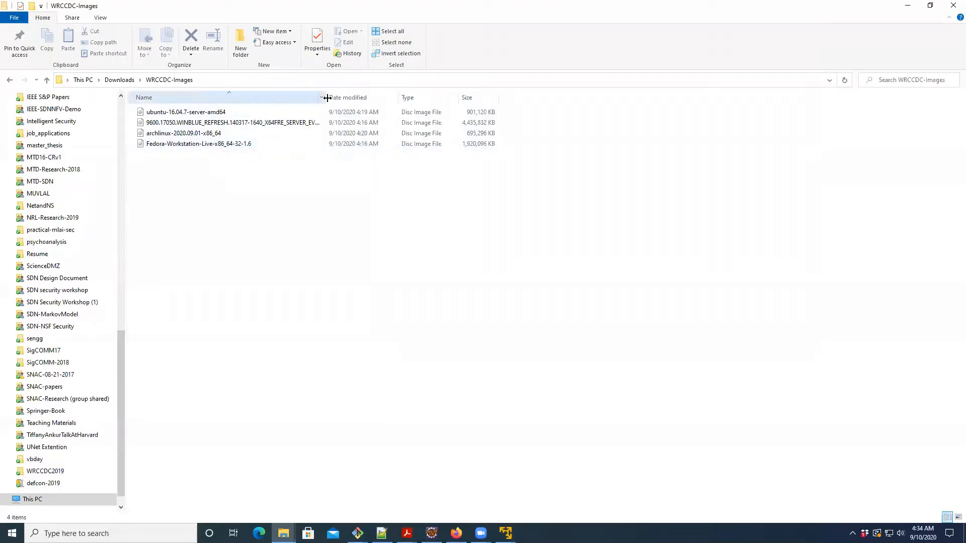
- Switch back to the Fedora virtual machine in VMware Player and dismiss its installation hint bar
{"action": "key", "text": "alt+Tab"}
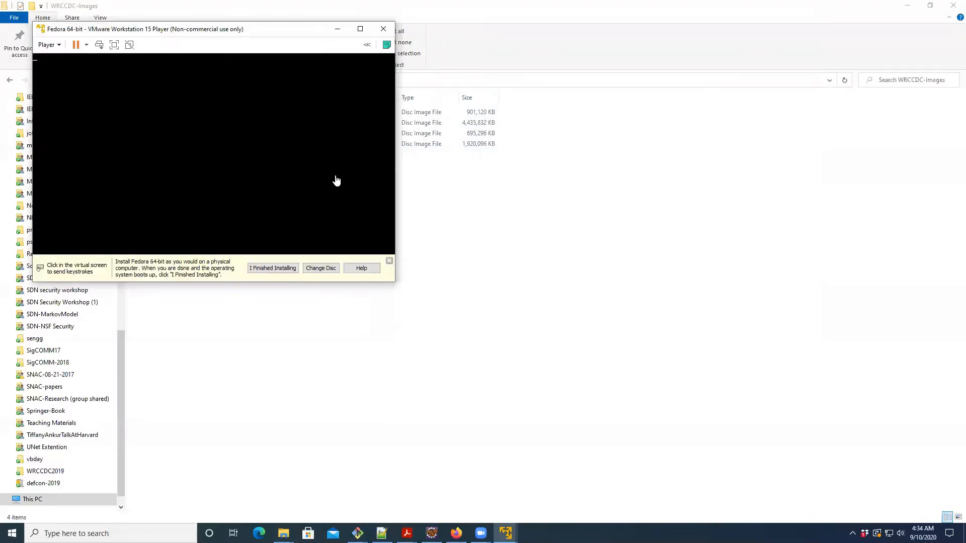
{"action": "left_click", "coordinate": [390, 262]}
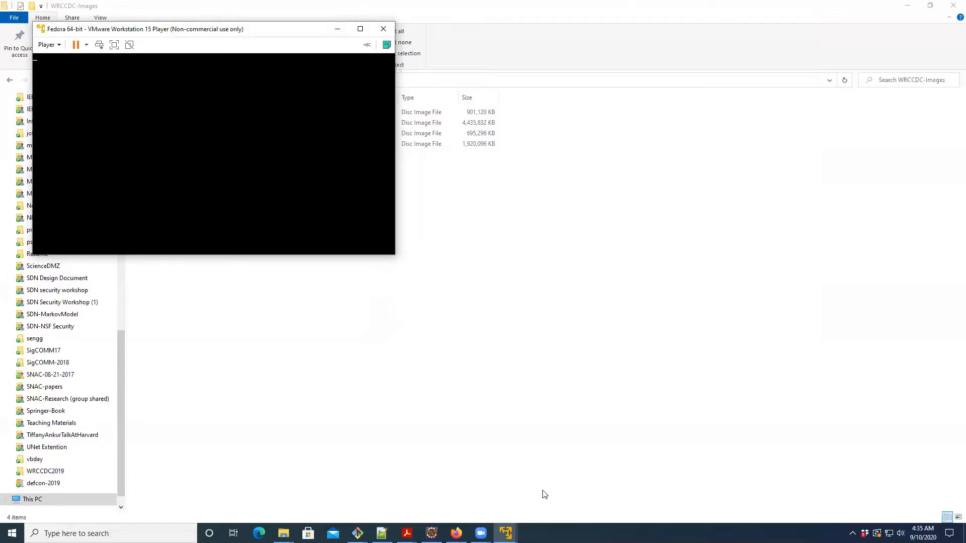
{"action": "mouse_move", "coordinate": [505, 532]}
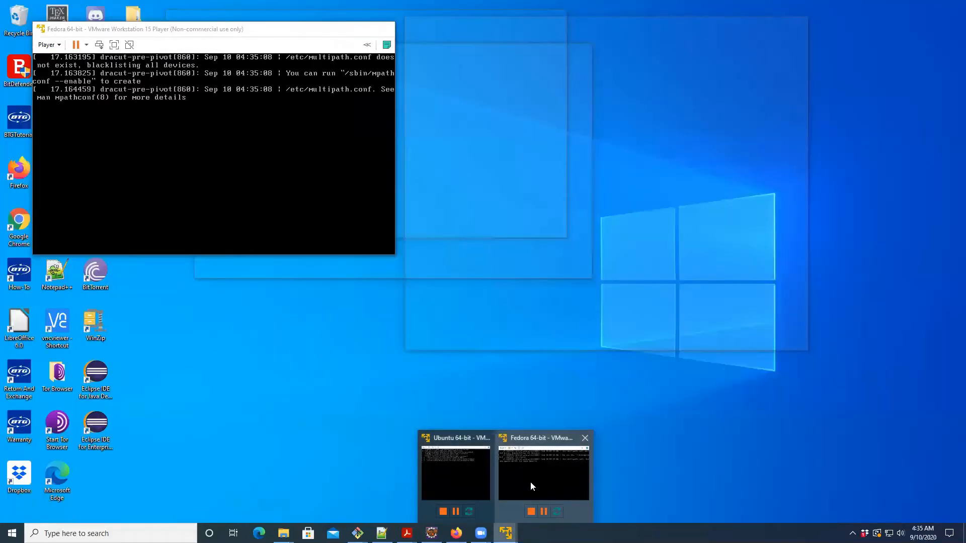
{"action": "left_click", "coordinate": [530, 482]}
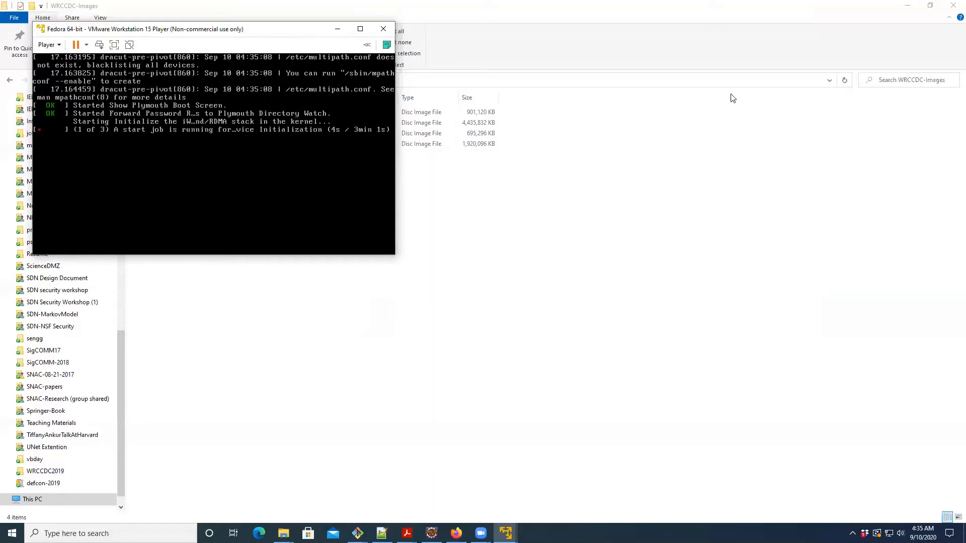
- Bring the Ubuntu virtual machine window to the front and move it clear of the Fedora window
{"action": "mouse_move", "coordinate": [505, 532]}
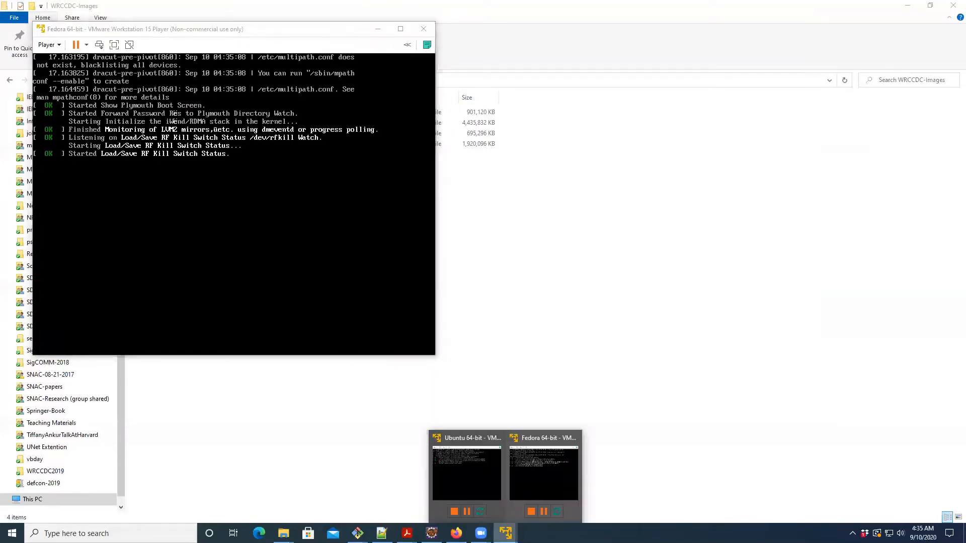
{"action": "mouse_move", "coordinate": [529, 476]}
{"action": "left_click", "coordinate": [478, 471]}
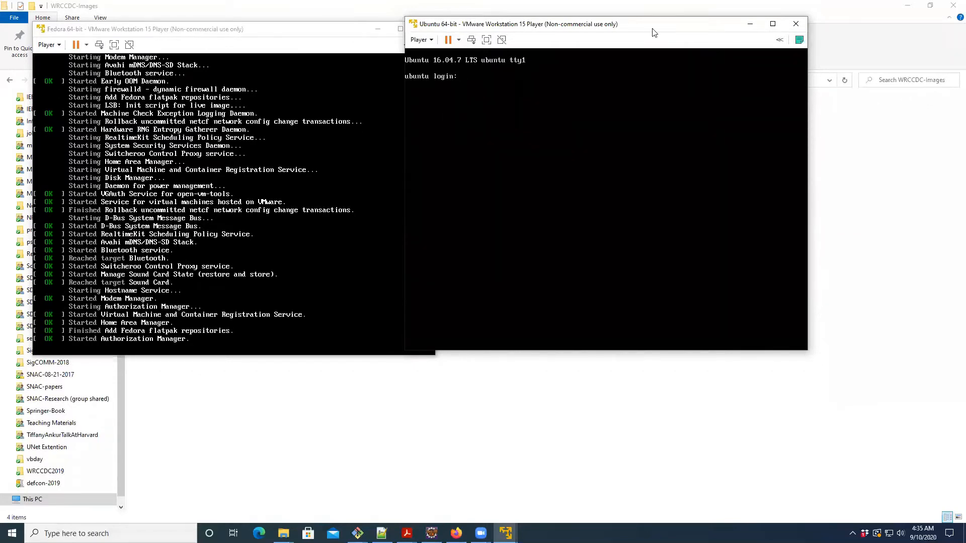
{"action": "left_click_drag", "start_coordinate": [657, 29], "coordinate": [717, 87]}
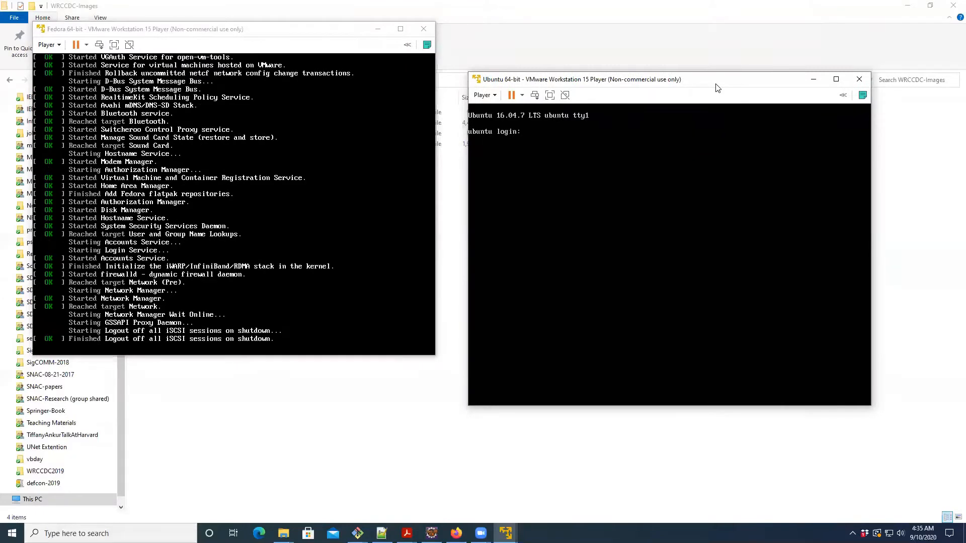
- Log in to the Ubuntu server console as ubuntu with the account password
{"action": "type", "text": "ubuntu"}
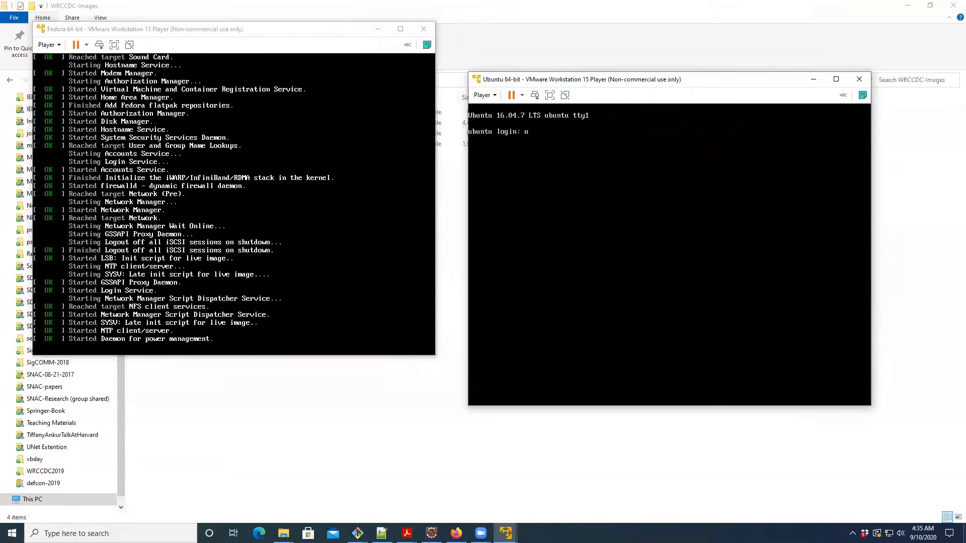
{"action": "key", "text": "Return"}
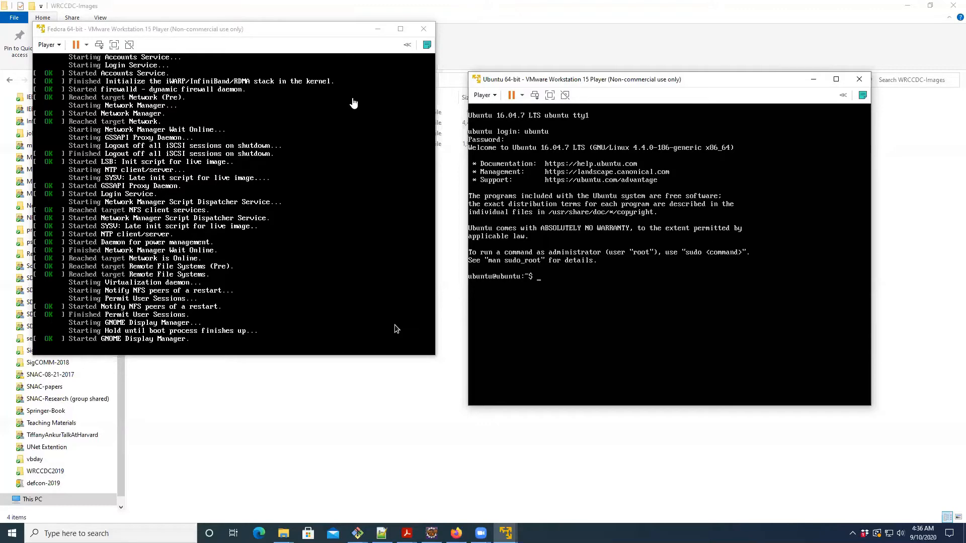
- List the contents of the Ubuntu home directory with ls and print the working directory with pwd
{"action": "left_click", "coordinate": [351, 101]}
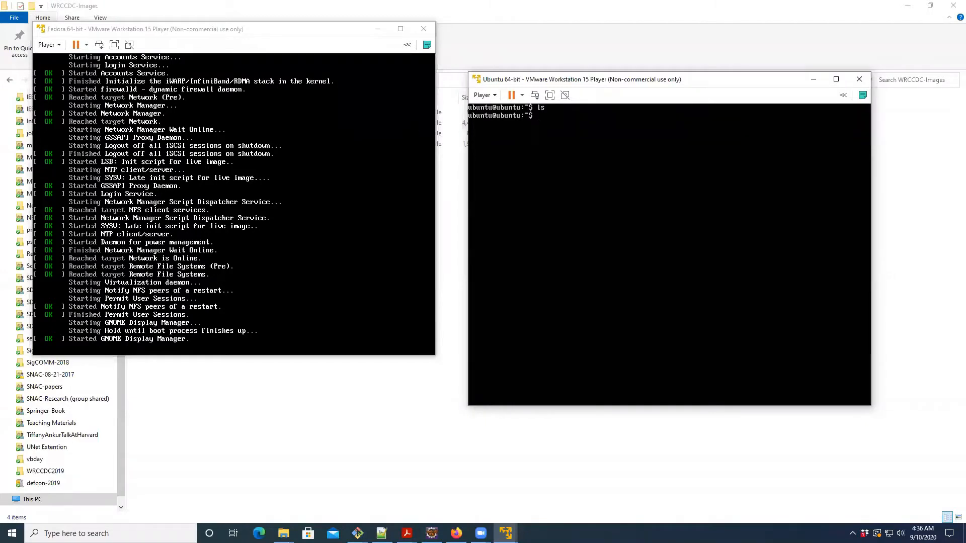
{"action": "type", "text": "ls"}
{"action": "key", "text": "Return"}
{"action": "type", "text": "pwd"}
{"action": "key", "text": "Return"}
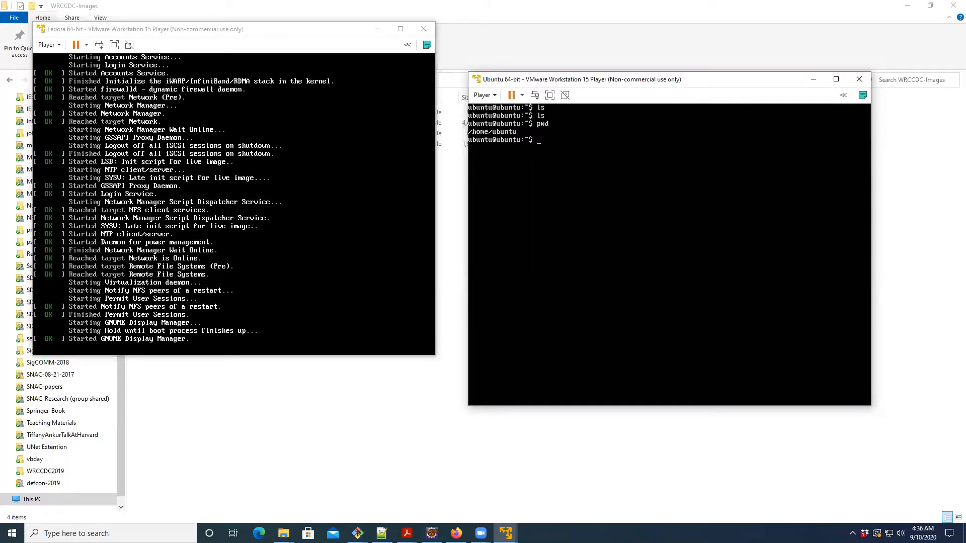
- Show the logged-in users with the users command, and open a root shell with sudo -i, entering the account password
{"action": "type", "text": "users"}
{"action": "key", "text": "Return"}
{"action": "type", "text": "sudo"}
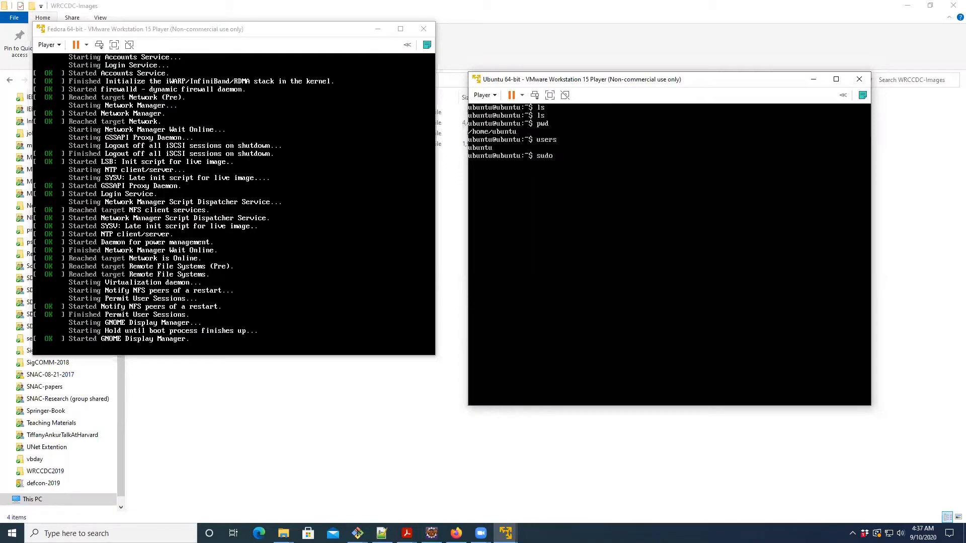
{"action": "type", "text": " -i"}
{"action": "key", "text": "Return"}
- Run users in the root shell and exit back to the ubuntu account
{"action": "key", "text": "Return"}
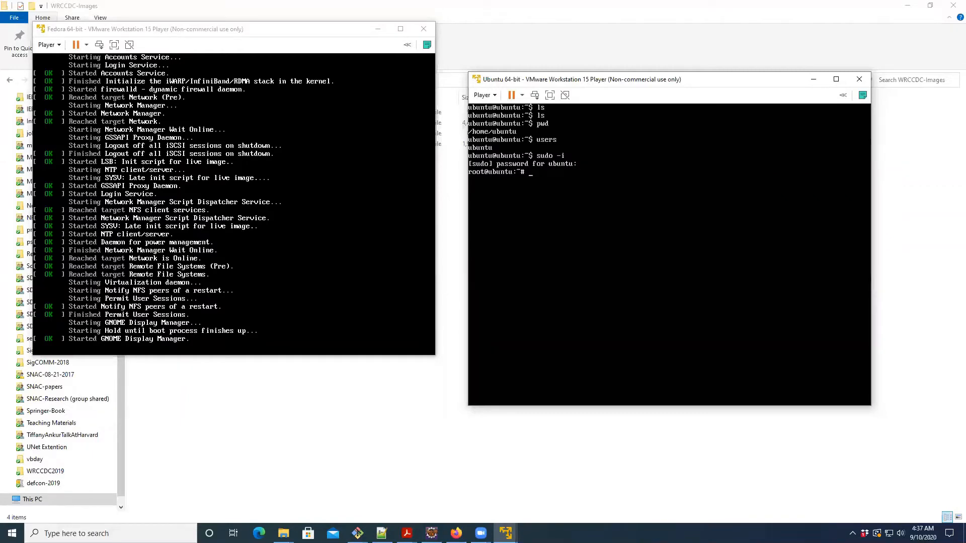
{"action": "type", "text": "users"}
{"action": "key", "text": "Return"}
{"action": "type", "text": "exit"}
{"action": "key", "text": "Return"}
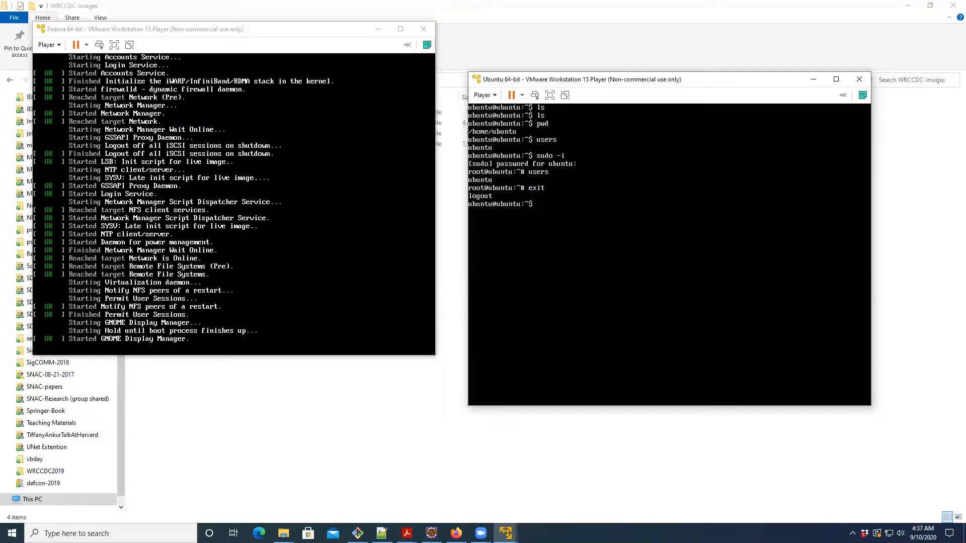
- Display the Ubuntu machine's network interface configuration with ifconfig
{"action": "type", "text": "ifconfig"}
{"action": "key", "text": "Return"}
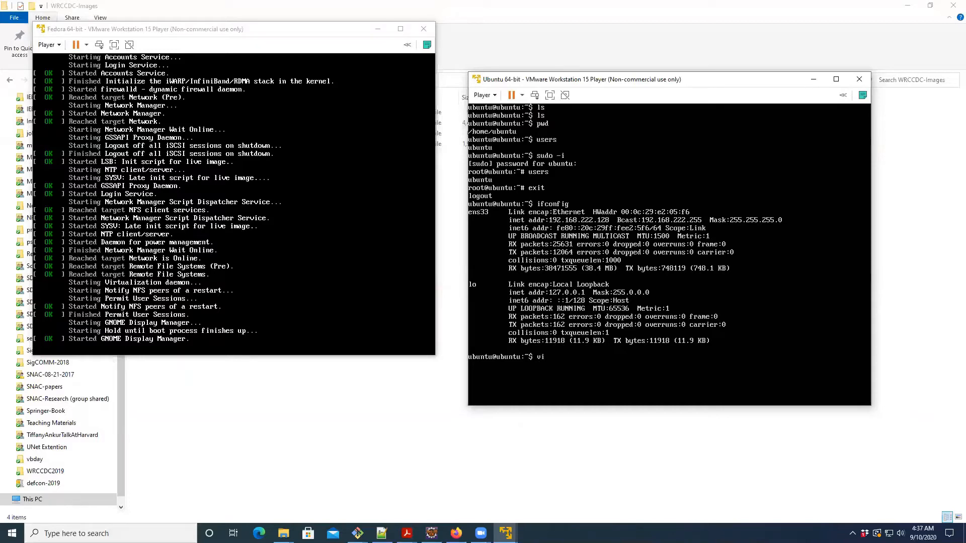
- Clear the unfinished vi command and display the DNS resolver settings with cat /etc/resolv.conf
{"action": "key", "text": "BackSpace"}
{"action": "key", "text": "BackSpace"}
{"action": "key", "text": "BackSpace"}
{"action": "type", "text": "cat /etc/resolv.conf"}
{"action": "key", "text": "Return"}
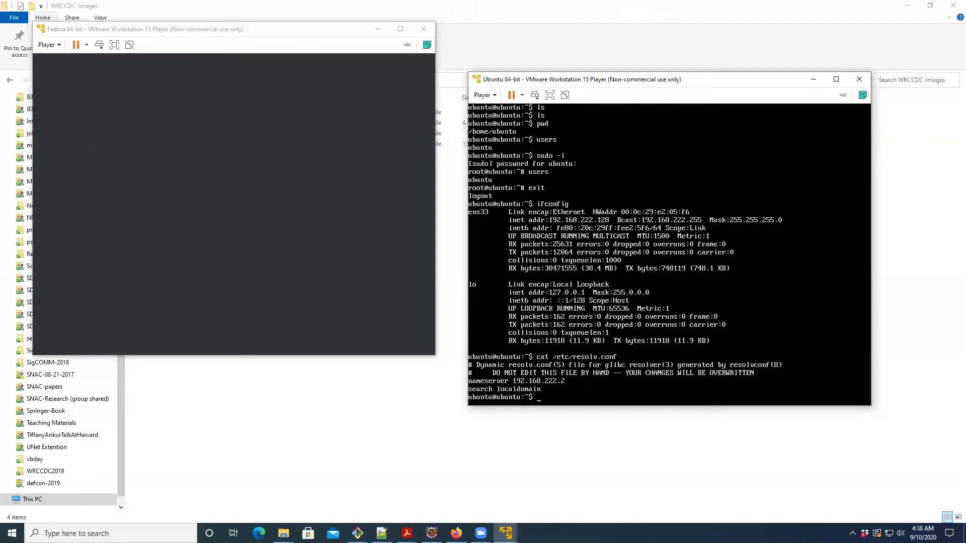
- Try to open /etc/hosts with vim in the Ubuntu machine
{"action": "type", "text": "m /etc/hosts"}
{"action": "key", "text": "Return"}
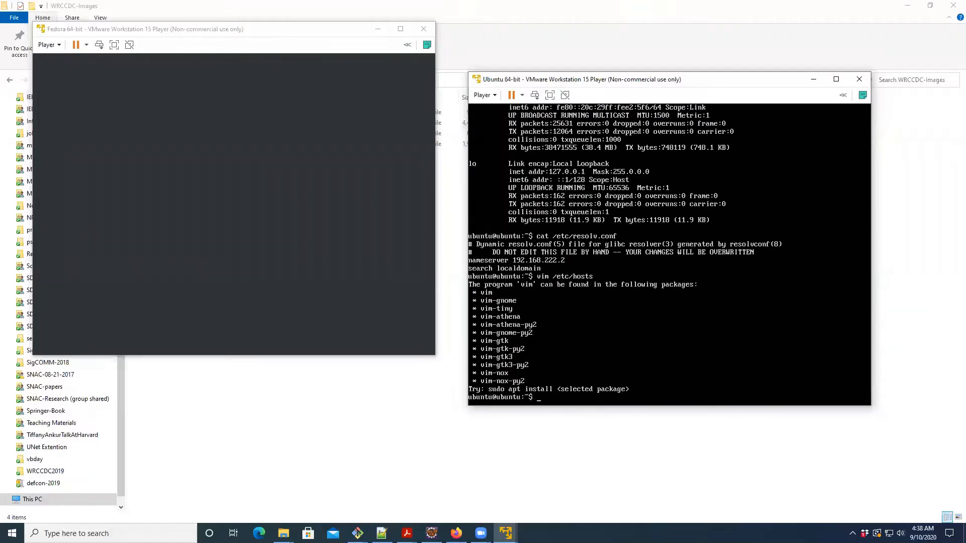
- Install vim on Ubuntu with sudo apt-get install vim, answering Y to continue
{"action": "type", "text": "sudo apt-get install vim"}
{"action": "key", "text": "Return"}
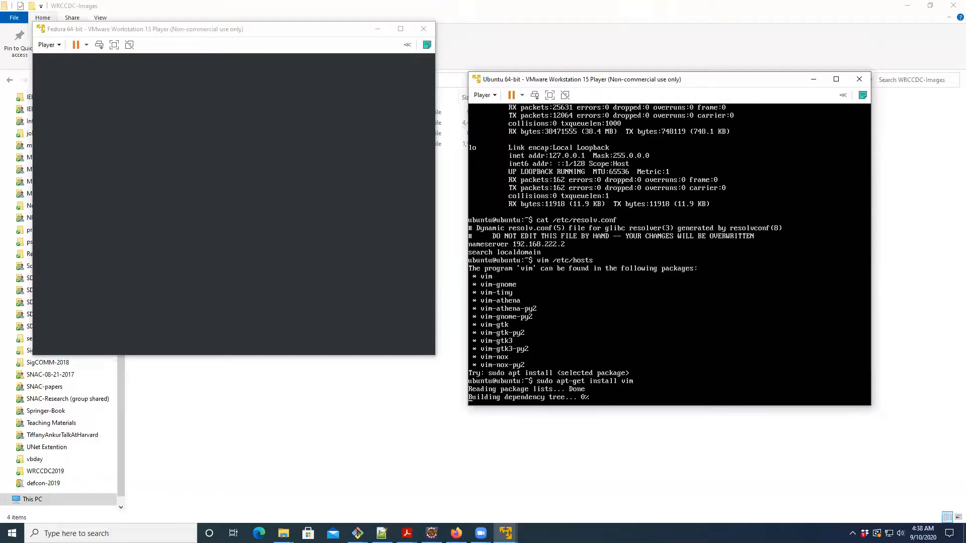
{"action": "type", "text": "Y"}
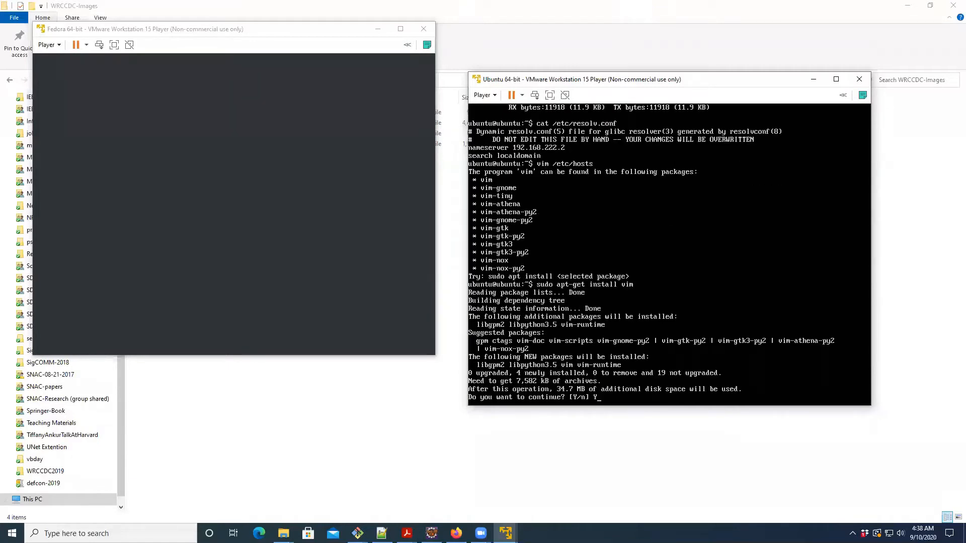
{"action": "key", "text": "Return"}
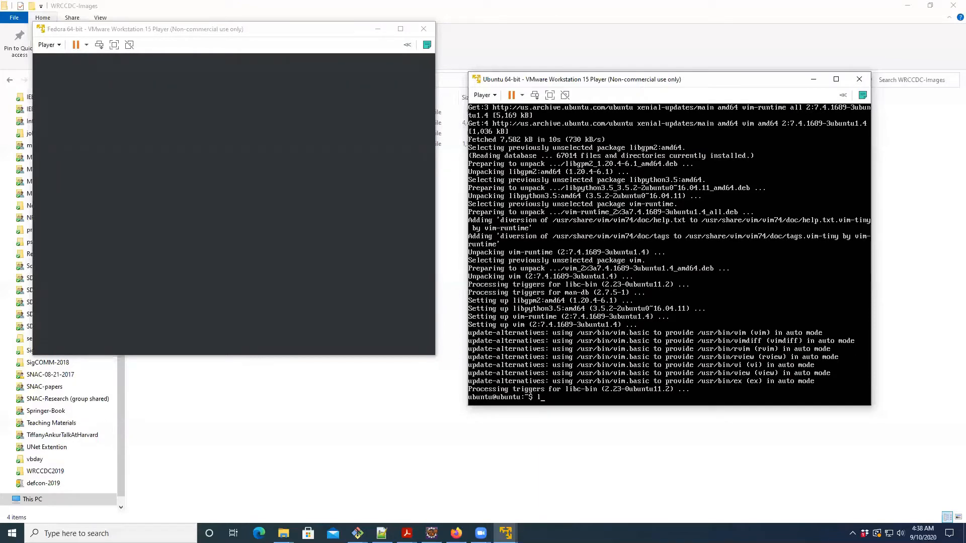
- List the home directory's contents with ls and open /etc/hosts in vim
{"action": "type", "text": "s"}
{"action": "key", "text": "Return"}
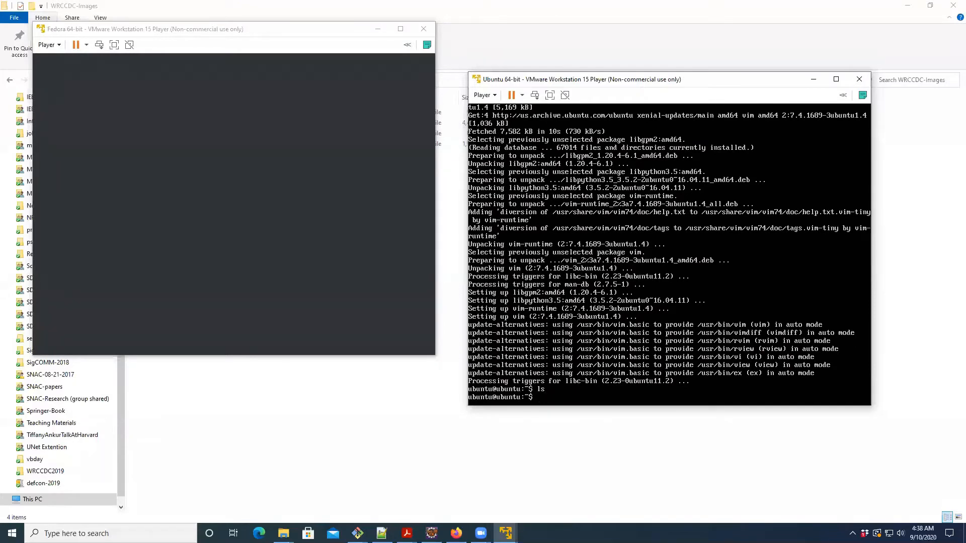
{"action": "type", "text": "vim /etc/hosts"}
{"action": "key", "text": "Return"}
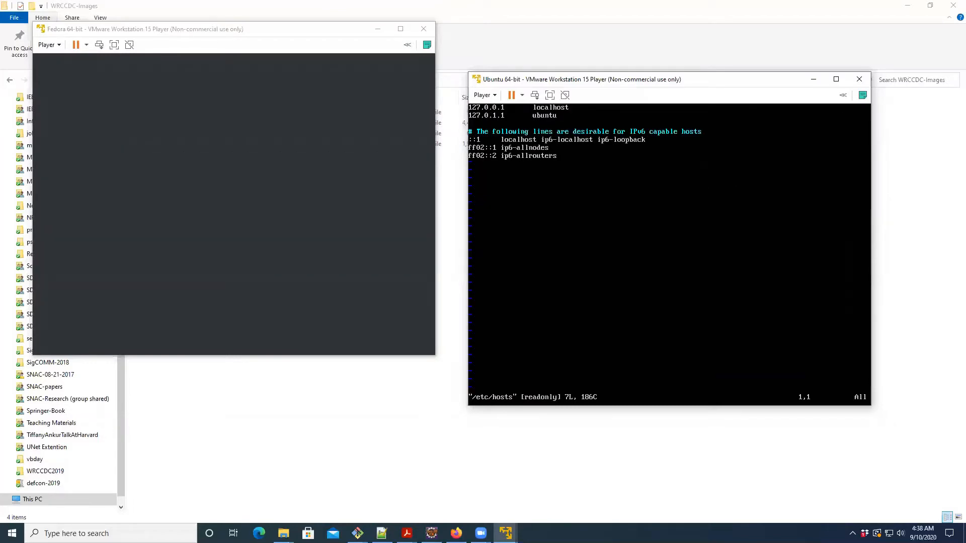
- Examine the localhost and ubuntu entries at the start of /etc/hosts, moving along and between their lines
{"action": "key", "text": "Right"}
{"action": "key", "text": "Right"}
{"action": "key", "text": "Right"}
{"action": "key", "text": "Right"}
{"action": "key", "text": "Right"}
{"action": "key", "text": "Right"}
{"action": "key", "text": "Right"}
{"action": "key", "text": "Right"}
{"action": "key", "text": "Right"}
{"action": "key", "text": "Right"}
{"action": "key", "text": "Right"}
{"action": "key", "text": "Right"}
{"action": "key", "text": "Left"}
{"action": "key", "text": "Left"}
{"action": "key", "text": "Left"}
{"action": "key", "text": "Left"}
{"action": "key", "text": "Left"}
{"action": "key", "text": "Left"}
{"action": "key", "text": "Down"}
{"action": "key", "text": "Up"}
{"action": "key", "text": "End"}
{"action": "key", "text": "Left"}
{"action": "key", "text": "Left"}
{"action": "key", "text": "Left"}
{"action": "key", "text": "Left"}
{"action": "key", "text": "Left"}
{"action": "key", "text": "Right"}
{"action": "key", "text": "Right"}
{"action": "key", "text": "Right"}
{"action": "key", "text": "Right"}
{"action": "key", "text": "Right"}
{"action": "key", "text": "Right"}
{"action": "key", "text": "Right"}
{"action": "key", "text": "Right"}
{"action": "key", "text": "Right"}
{"action": "key", "text": "Left"}
{"action": "key", "text": "Left"}
{"action": "key", "text": "Down"}
- Try to save /etc/hosts with :wq, and quit vim with :q
{"action": "type", "text": ":wq"}
{"action": "key", "text": "Return"}
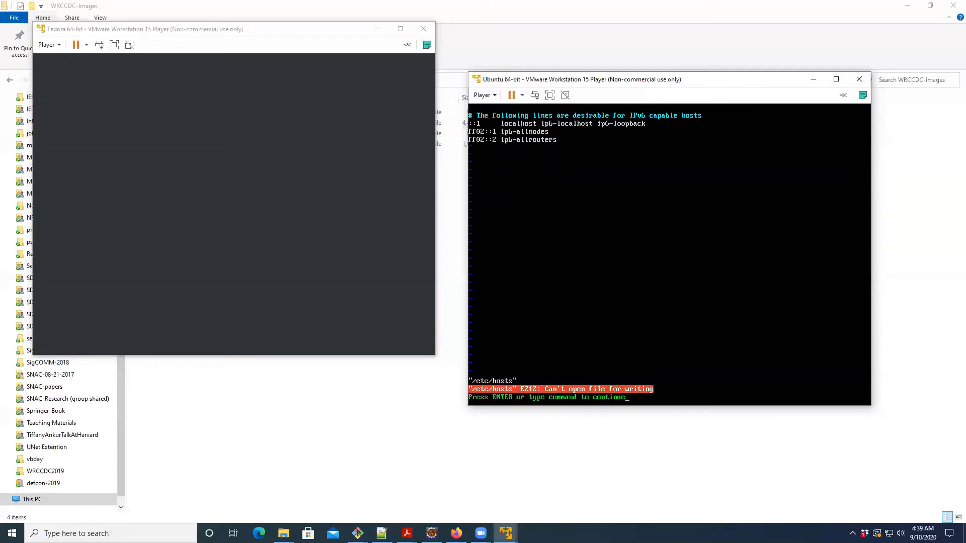
{"action": "type", "text": ":q!"}
{"action": "key", "text": "Return"}
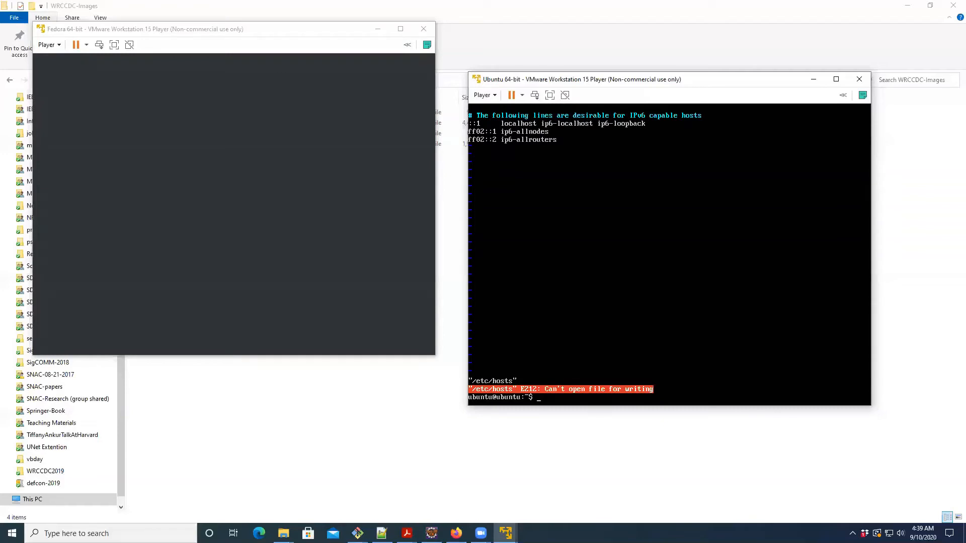
- Reopen /etc/hosts in vim as the ubuntu user and insert the entry 127.0.0.1 burrito below the ubuntu line
{"action": "key", "text": "Up"}
{"action": "key", "text": "Return"}
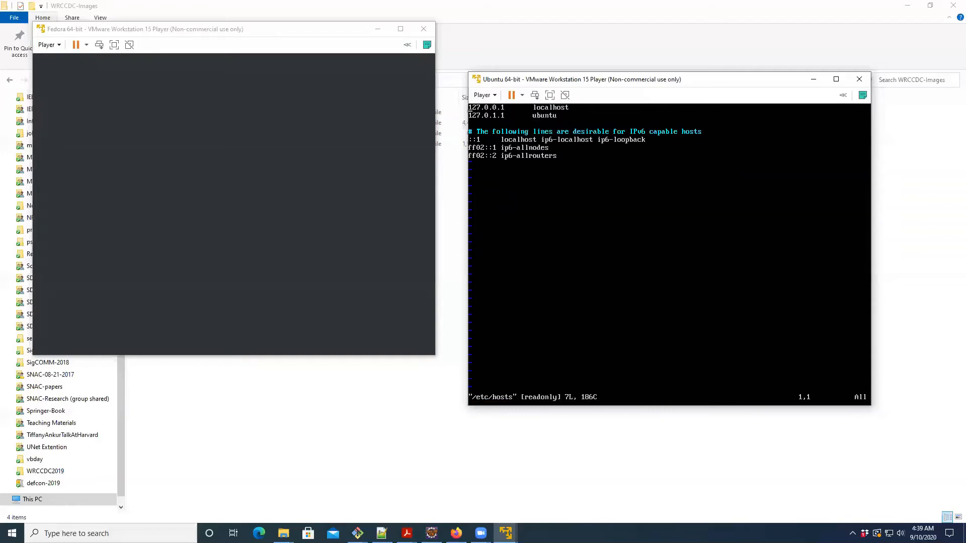
{"action": "key", "text": "Down"}
{"action": "key", "text": "i"}
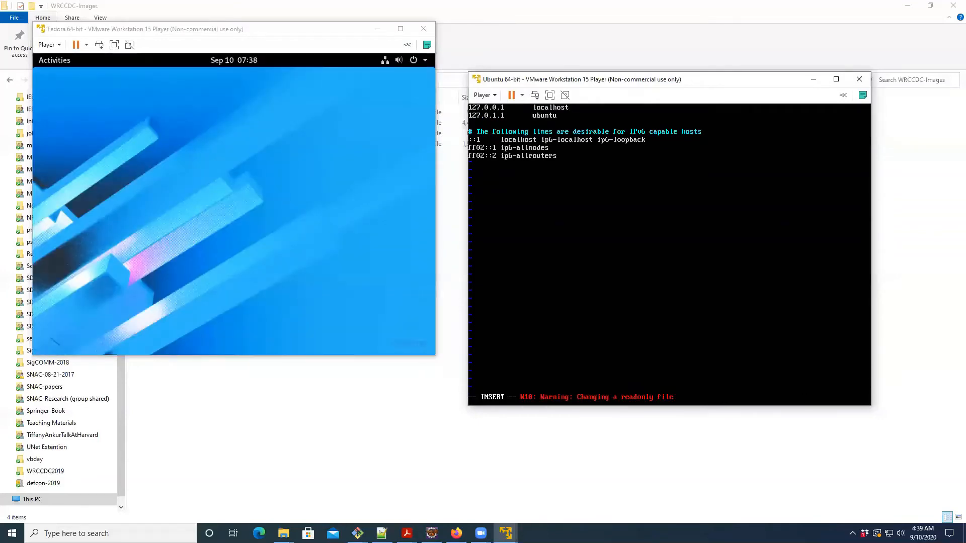
{"action": "type", "text": "127.0.0.1       burrito"}
{"action": "key", "text": "Escape"}
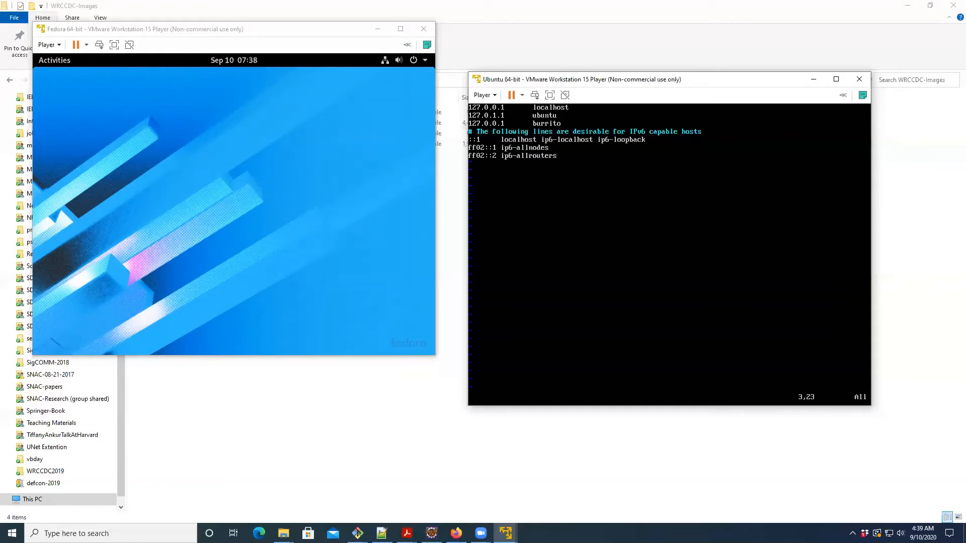
- Try to save the edited /etc/hosts with :wq, and discard the changes with :q!
{"action": "type", "text": ":wq!"}
{"action": "key", "text": "Return"}
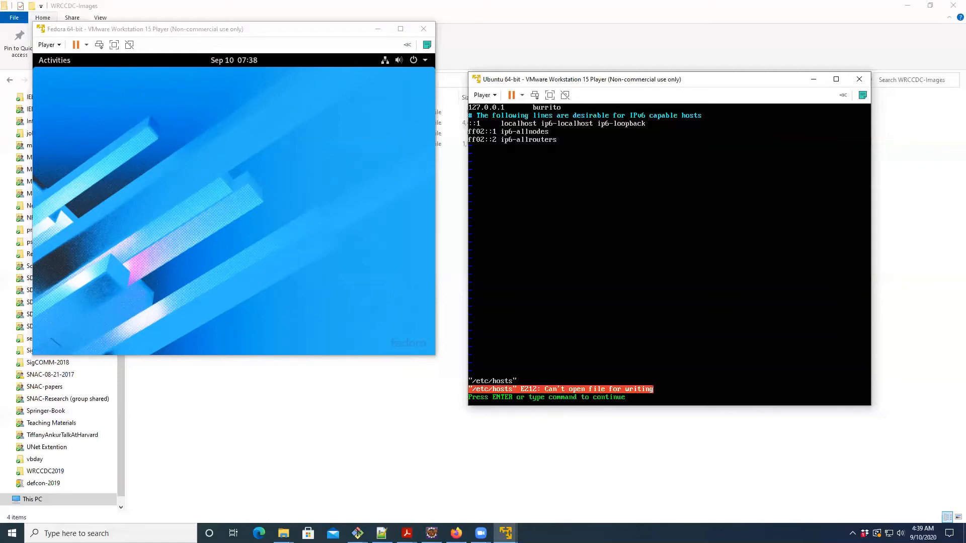
{"action": "type", "text": ":"}
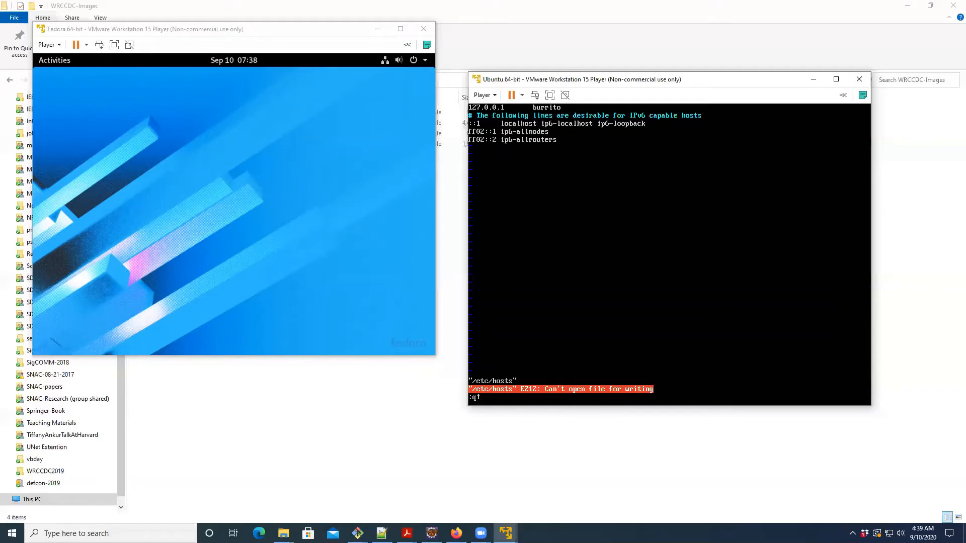
{"action": "type", "text": "q!"}
{"action": "key", "text": "Return"}
- Open /etc/hosts with sudo vim, insert a 127.0.0.1 burrito entry on the blank third line, and save with :wq
{"action": "key", "text": "Up"}
{"action": "type", "text": "sudo"}
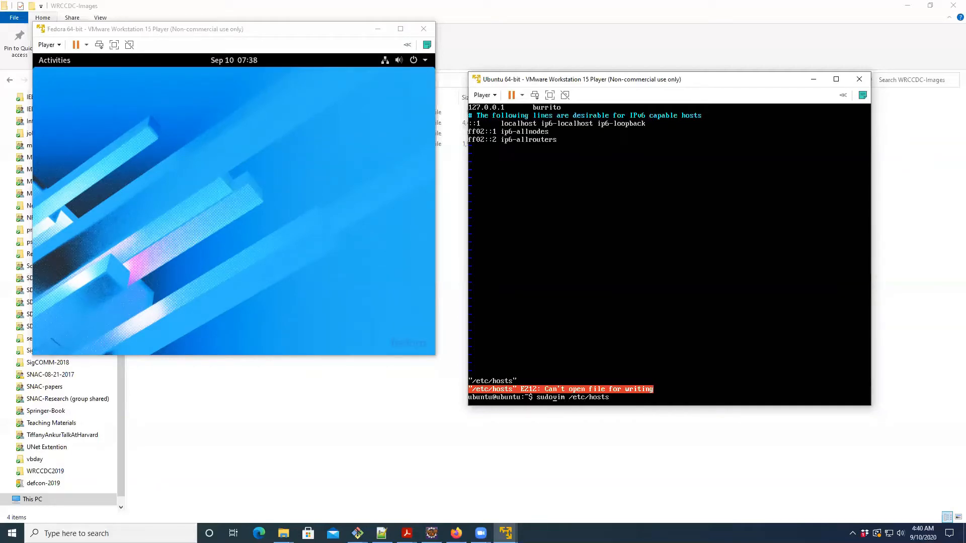
{"action": "key", "text": "Return"}
{"action": "key", "text": "Down"}
{"action": "key", "text": "Down"}
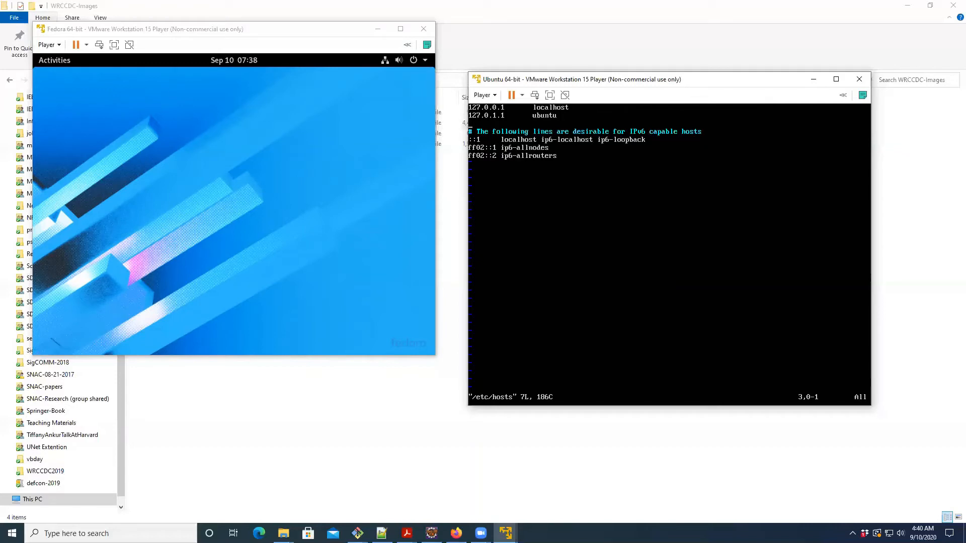
{"action": "key", "text": "i"}
{"action": "type", "text": "127.0.0.2       burrito"}
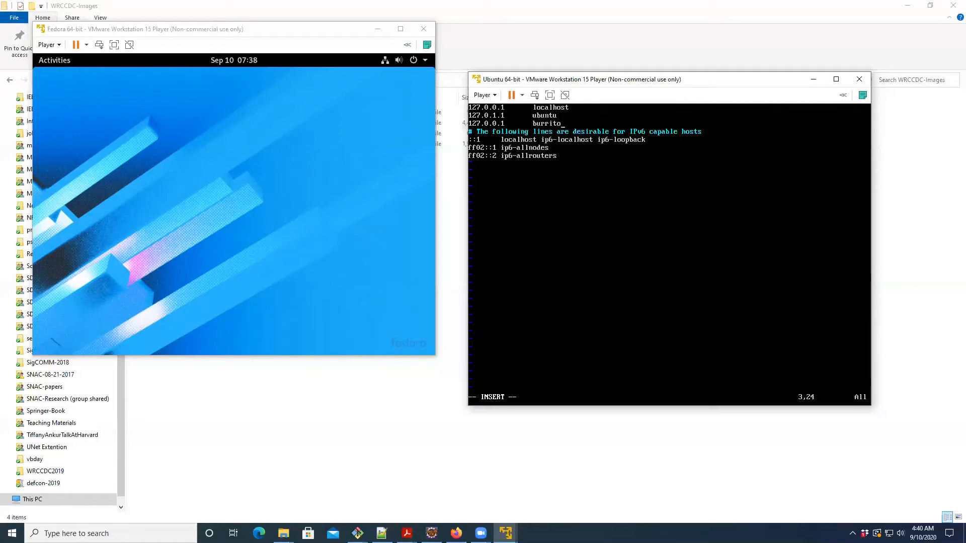
{"action": "key", "text": "Escape"}
{"action": "type", "text": ":wq!"}
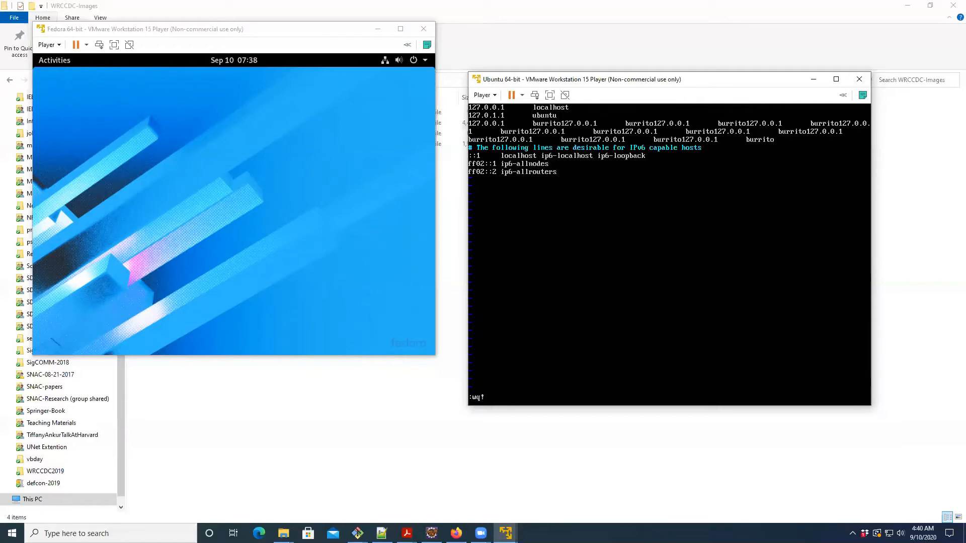
{"action": "key", "text": "Return"}
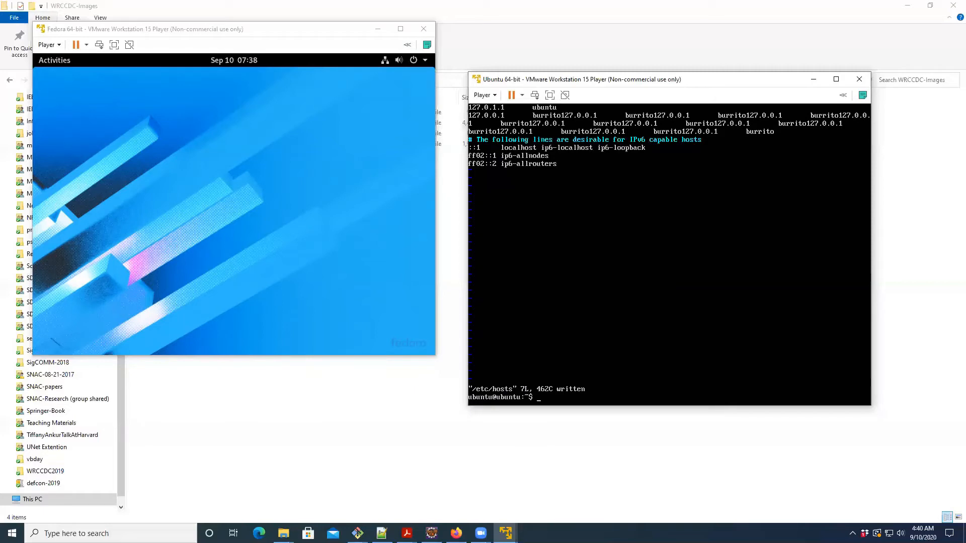
- Reopen /etc/hosts with sudo vim, delete the whole burrito line, and save and quit
{"action": "key", "text": "Up"}
{"action": "key", "text": "Return"}
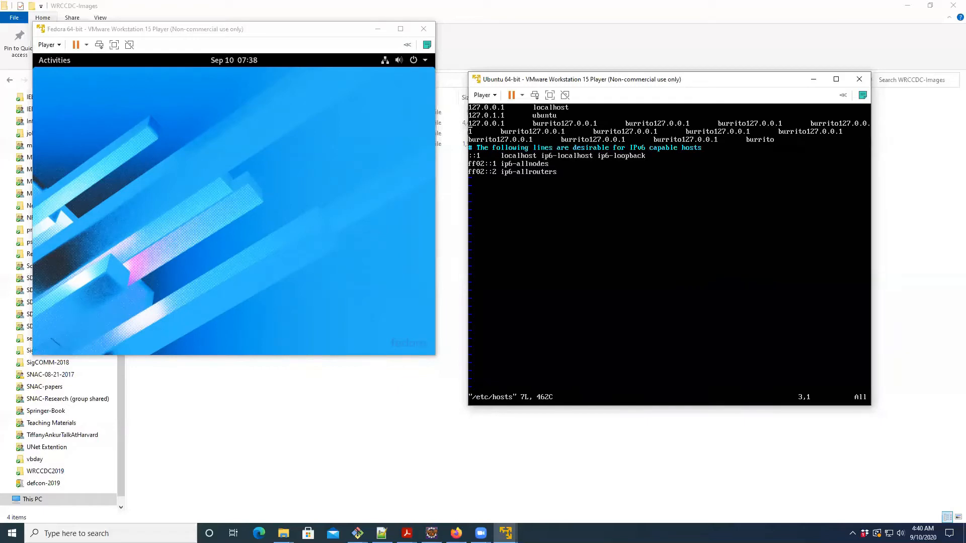
{"action": "key", "text": "d"}
{"action": "key", "text": "d"}
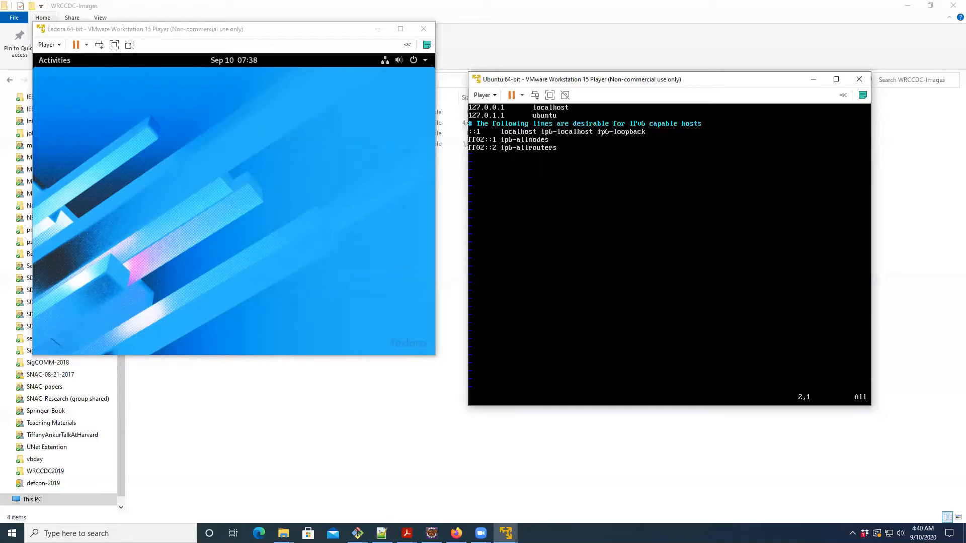
{"action": "type", "text": ":wq!"}
{"action": "key", "text": "Return"}
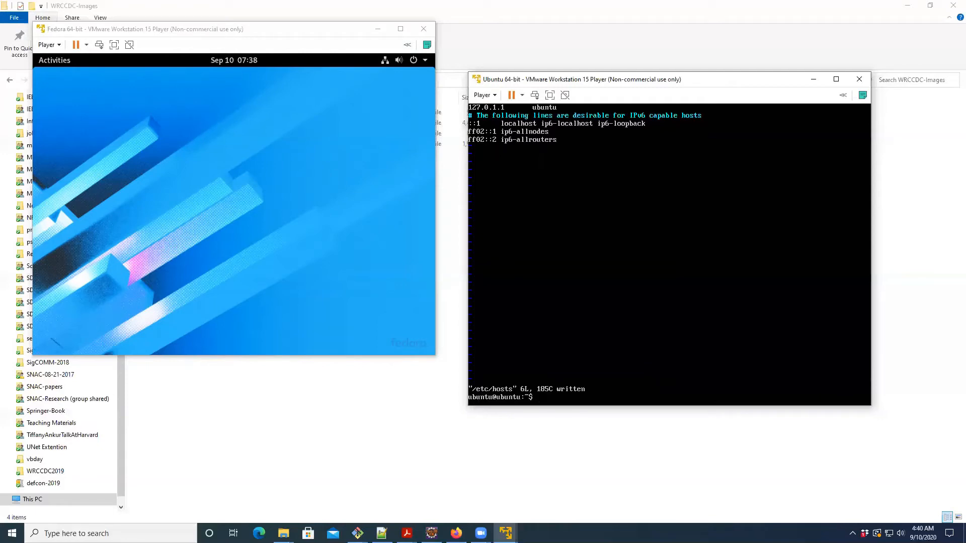
- Select the 20 GiB VMware virtual disk with automatic partitioning as the Fedora installation destination and begin the installation
{"action": "left_click", "coordinate": [233, 159]}
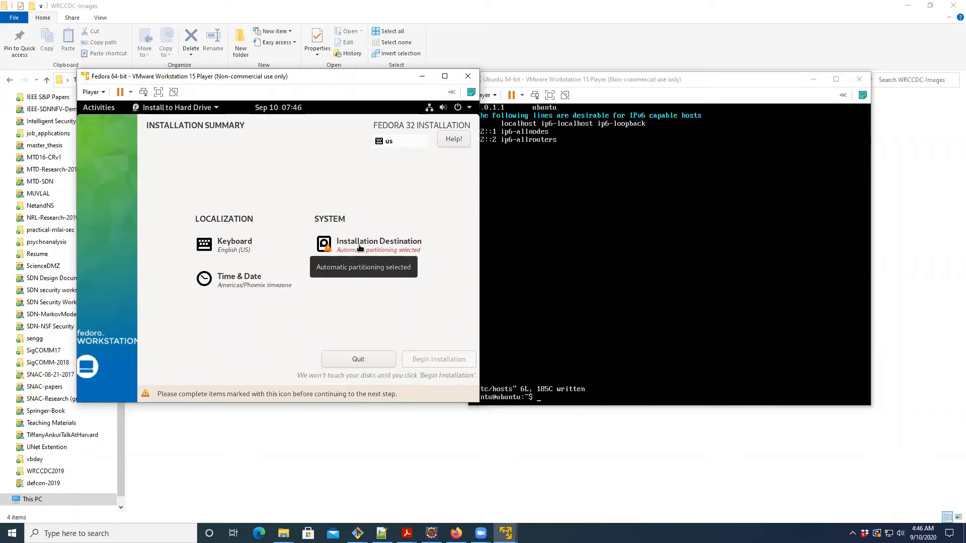
{"action": "left_click", "coordinate": [359, 247]}
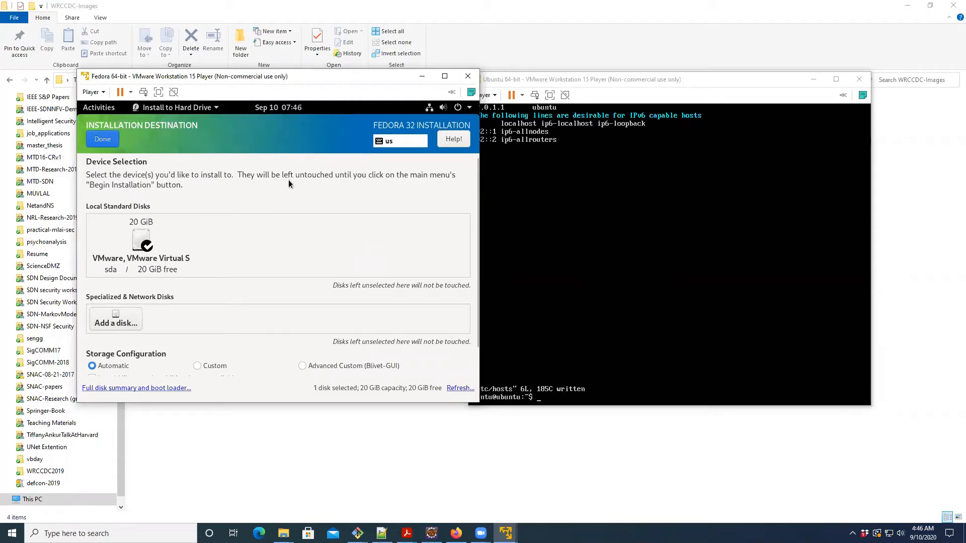
{"action": "left_click", "coordinate": [139, 243]}
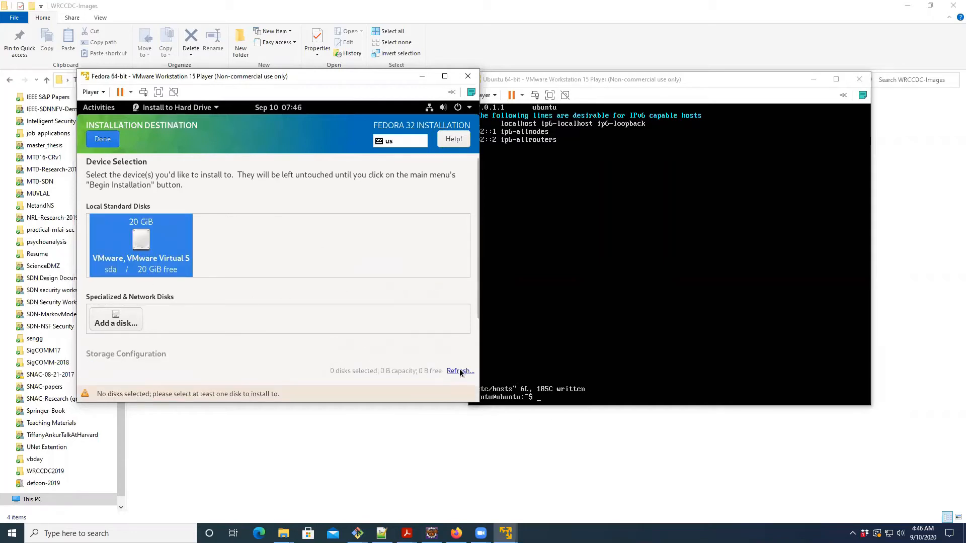
{"action": "left_click", "coordinate": [104, 139]}
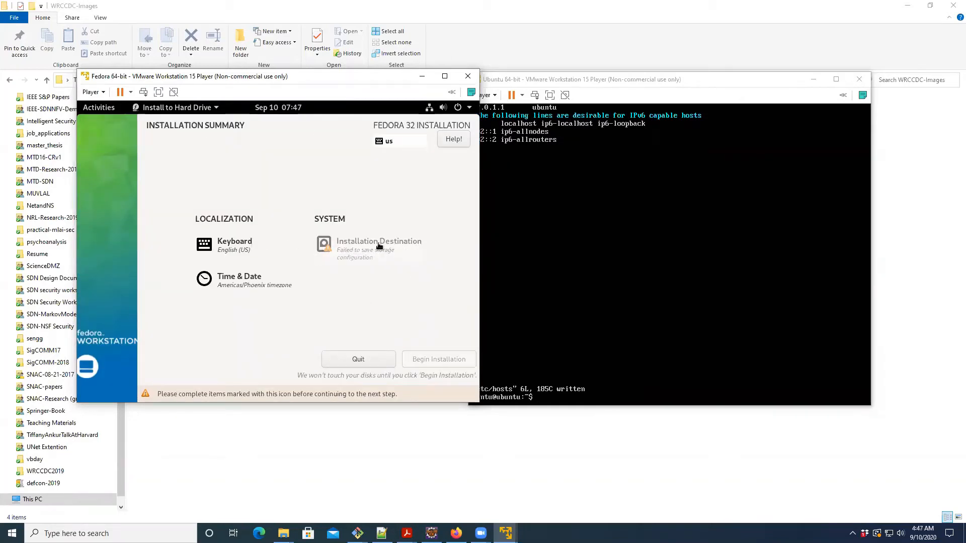
{"action": "left_click", "coordinate": [377, 246]}
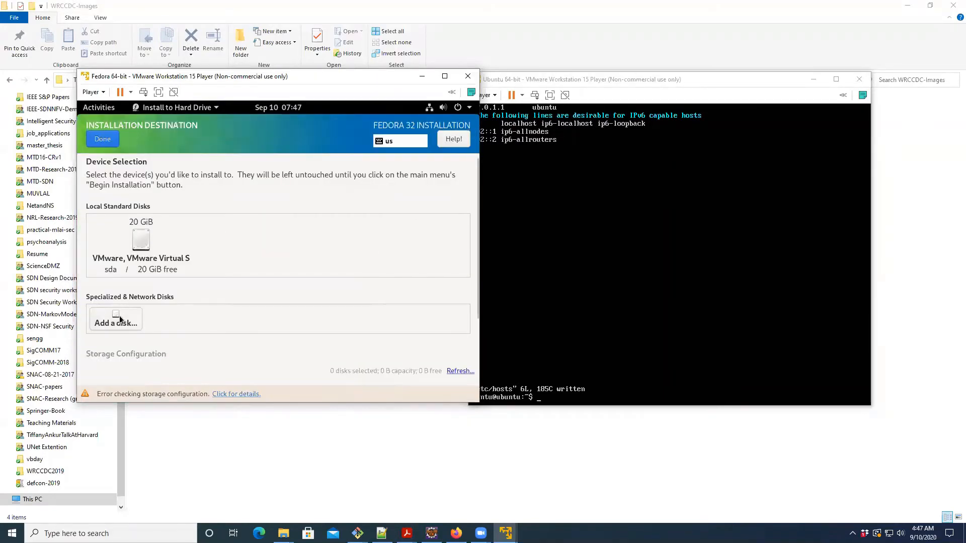
{"action": "left_click", "coordinate": [144, 240]}
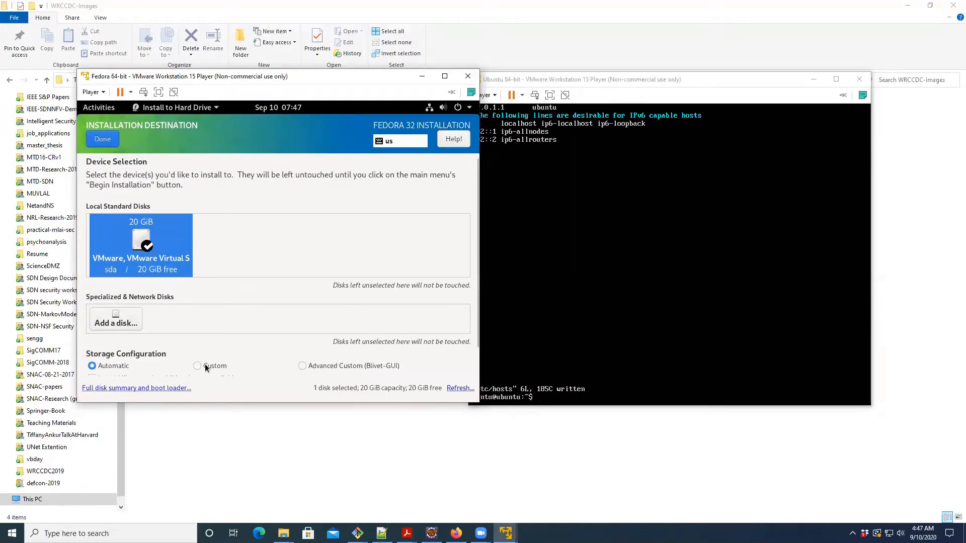
{"action": "left_click", "coordinate": [104, 138]}
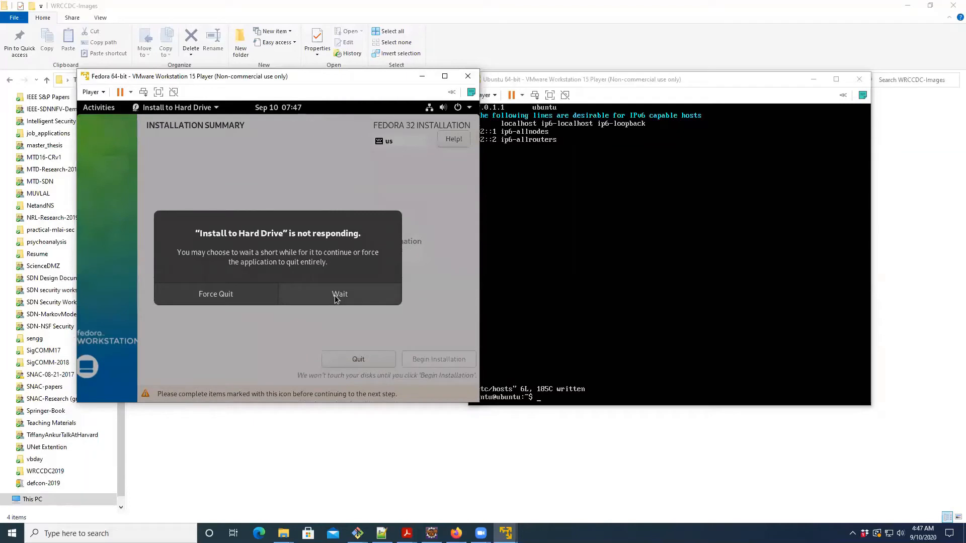
{"action": "left_click", "coordinate": [316, 298]}
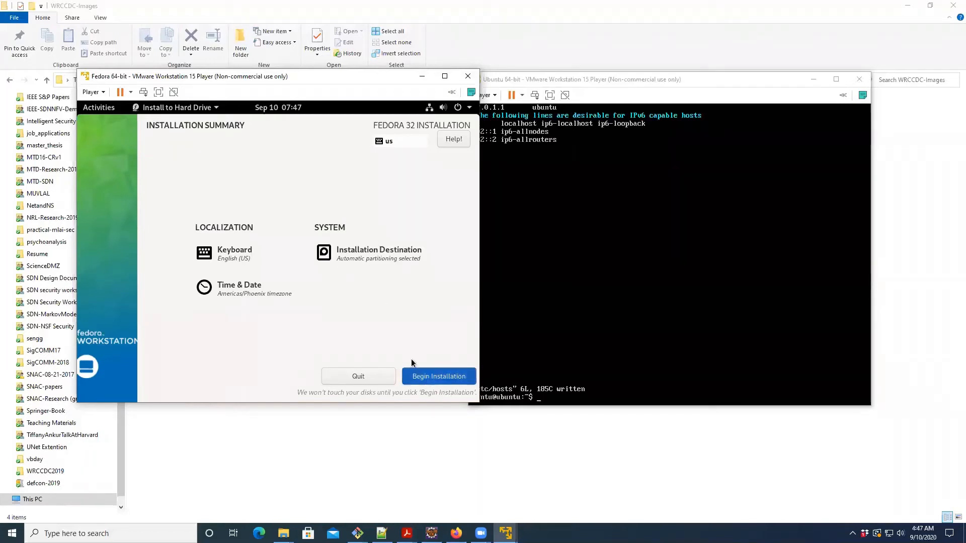
{"action": "left_click", "coordinate": [413, 373]}
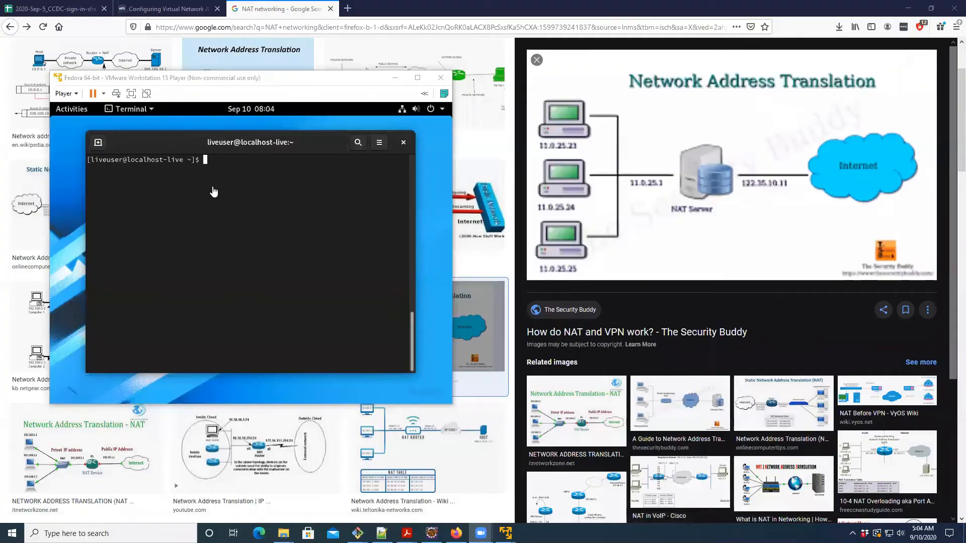
- Set the fedora user's password in the Fedora terminal with sudo passwd fedora, entering and retyping the new password
{"action": "left_click", "coordinate": [227, 201]}
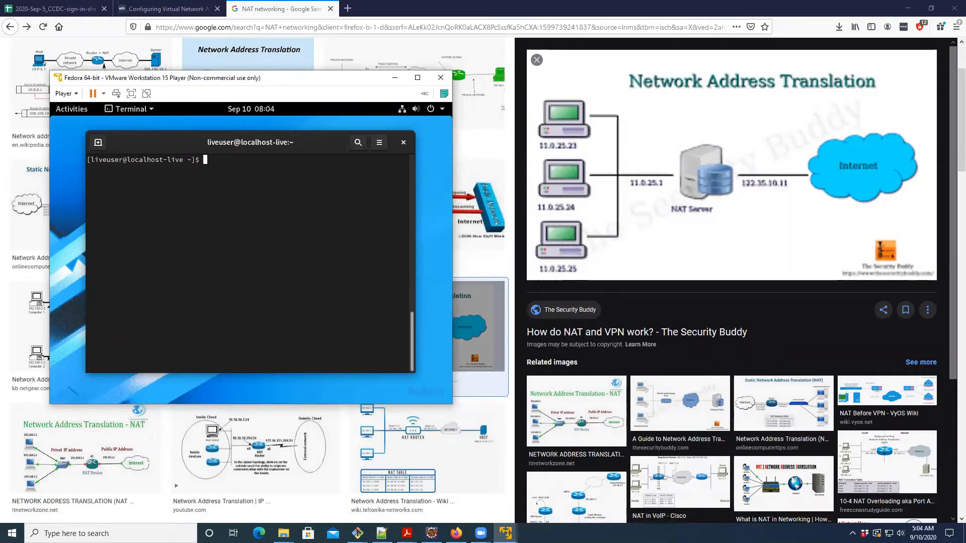
{"action": "key", "text": "Up"}
{"action": "key", "text": "Down"}
{"action": "key", "text": "Up"}
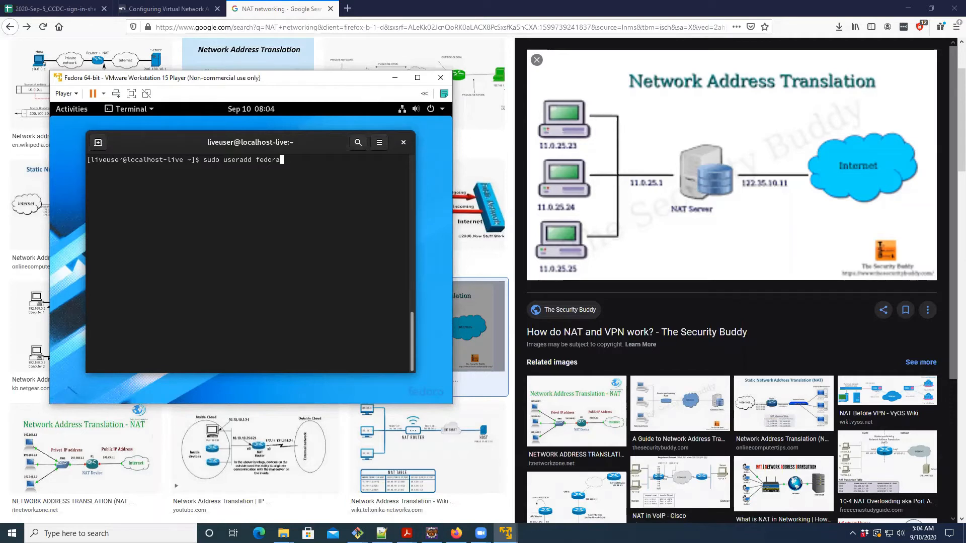
{"action": "key", "text": "Left"}
{"action": "key", "text": "Left"}
{"action": "key", "text": "Left"}
{"action": "key", "text": "Left"}
{"action": "key", "text": "Left"}
{"action": "key", "text": "Left"}
{"action": "key", "text": "Left"}
{"action": "key", "text": "Left"}
{"action": "key", "text": "Left"}
{"action": "key", "text": "Left"}
{"action": "key", "text": "Left"}
{"action": "key", "text": "Left"}
{"action": "key", "text": "Left"}
{"action": "key", "text": "Left"}
{"action": "key", "text": "Left"}
{"action": "key", "text": "Left"}
{"action": "key", "text": "Left"}
{"action": "key", "text": "Left"}
{"action": "key", "text": "Left"}
{"action": "key", "text": "Right"}
{"action": "key", "text": "Right"}
{"action": "key", "text": "Right"}
{"action": "key", "text": "Right"}
{"action": "key", "text": "Right"}
{"action": "key", "text": "Right"}
{"action": "key", "text": "Right"}
{"action": "key", "text": "Right"}
{"action": "key", "text": "Right"}
{"action": "key", "text": "Right"}
{"action": "key", "text": "Right"}
{"action": "key", "text": "Right"}
{"action": "key", "text": "Right"}
{"action": "key", "text": "Right"}
{"action": "key", "text": "Right"}
{"action": "key", "text": "Right"}
{"action": "key", "text": "Right"}
{"action": "key", "text": "Right"}
{"action": "key", "text": "Right"}
{"action": "key", "text": "BackSpace"}
{"action": "key", "text": "BackSpace"}
{"action": "key", "text": "BackSpace"}
{"action": "key", "text": "BackSpace"}
{"action": "key", "text": "BackSpace"}
{"action": "key", "text": "BackSpace"}
{"action": "key", "text": "BackSpace"}
{"action": "key", "text": "BackSpace"}
{"action": "key", "text": "BackSpace"}
{"action": "key", "text": "BackSpace"}
{"action": "key", "text": "BackSpace"}
{"action": "key", "text": "BackSpace"}
{"action": "key", "text": "BackSpace"}
{"action": "key", "text": "BackSpace"}
{"action": "type", "text": "passwd fedora"}
{"action": "key", "text": "Return"}
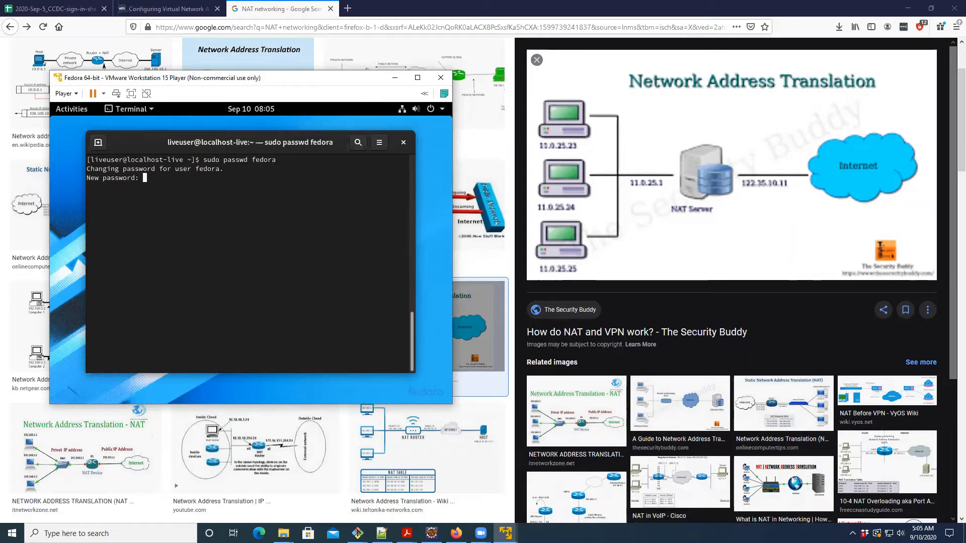
{"action": "key", "text": "Return"}
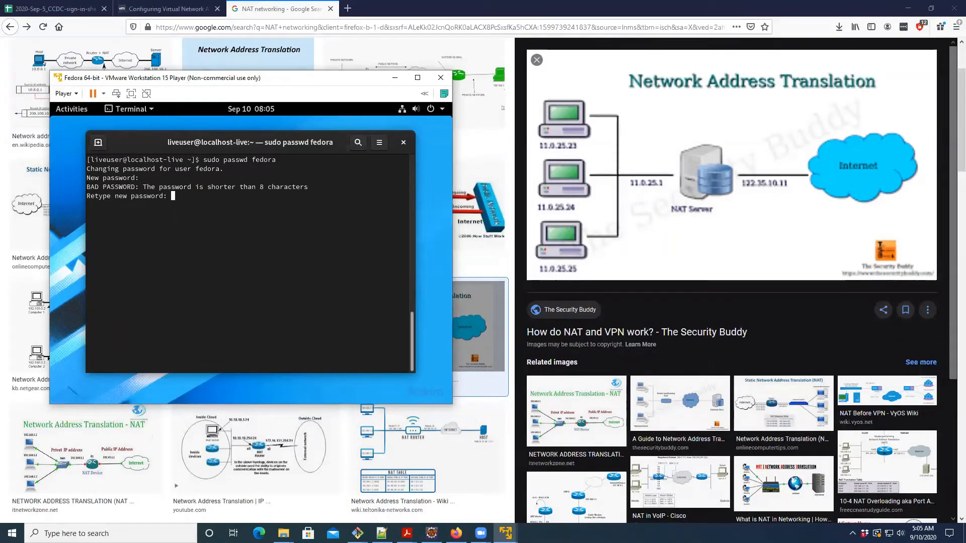
{"action": "key", "text": "Return"}
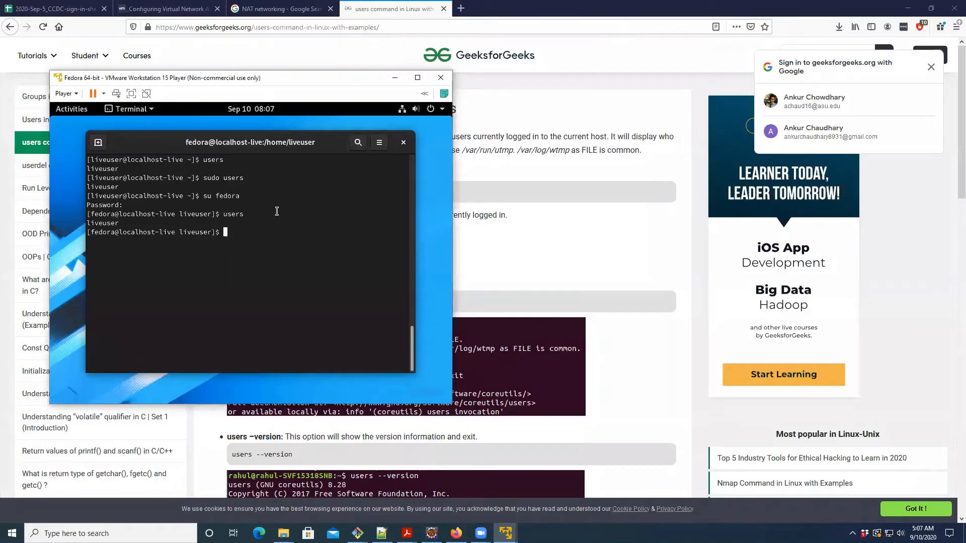
- Print /etc/passwd with cat in the Fedora terminal and highlight the liveuser, fedora and user account lines
{"action": "type", "text": "cat /etc/passwd"}
{"action": "key", "text": "Return"}
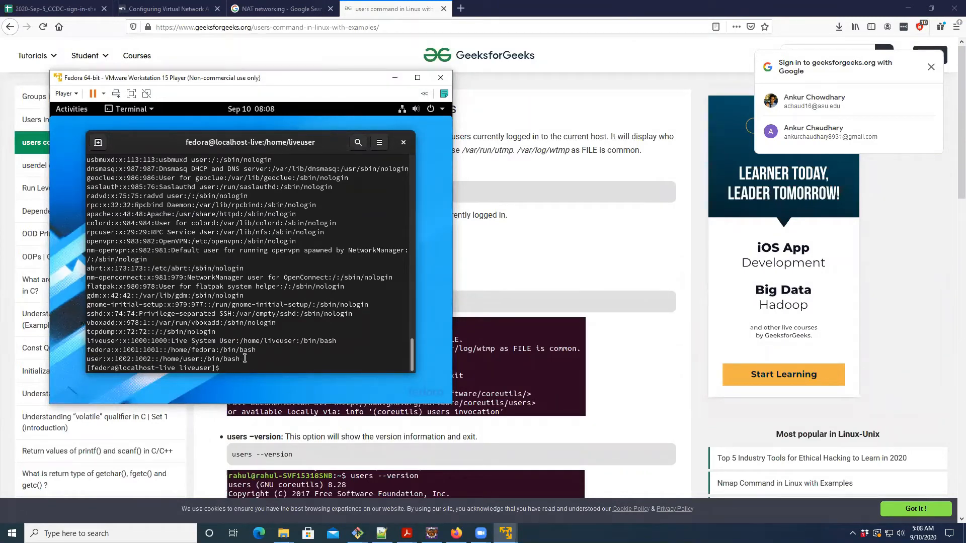
{"action": "left_click_drag", "start_coordinate": [244, 359], "coordinate": [90, 340]}
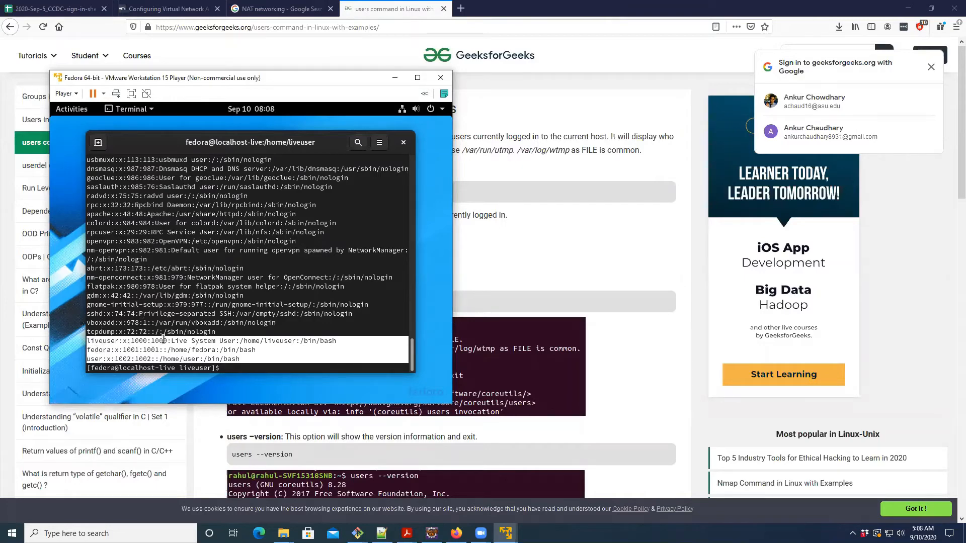
- Clear the Fedora terminal, run ifconfig, and highlight the IPv4 address of the ens33 interface
{"action": "key", "text": "ctrl+l"}
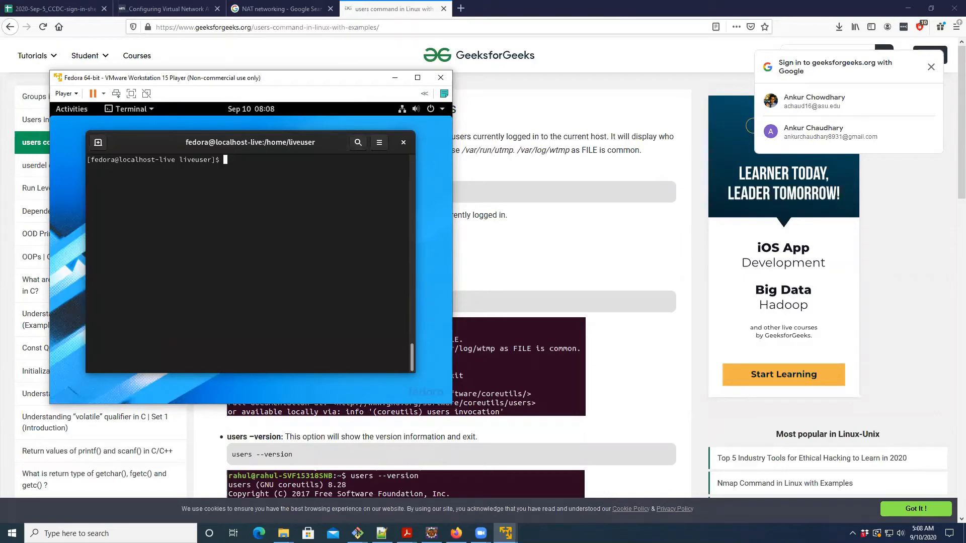
{"action": "type", "text": "sudo yu"}
{"action": "key", "text": "BackSpace"}
{"action": "key", "text": "BackSpace"}
{"action": "key", "text": "BackSpace"}
{"action": "key", "text": "BackSpace"}
{"action": "key", "text": "BackSpace"}
{"action": "key", "text": "BackSpace"}
{"action": "key", "text": "BackSpace"}
{"action": "type", "text": "ifconfig"}
{"action": "key", "text": "Return"}
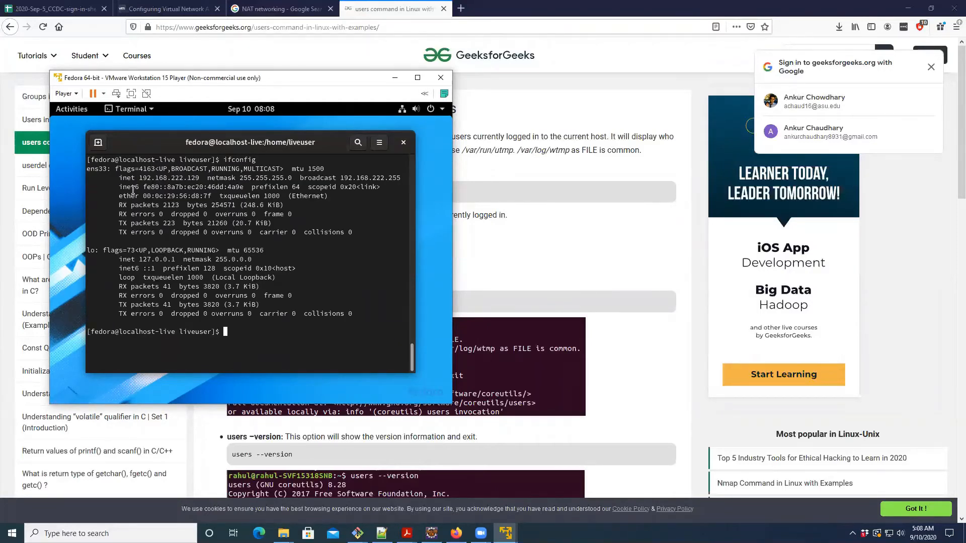
{"action": "double_click", "coordinate": [152, 180]}
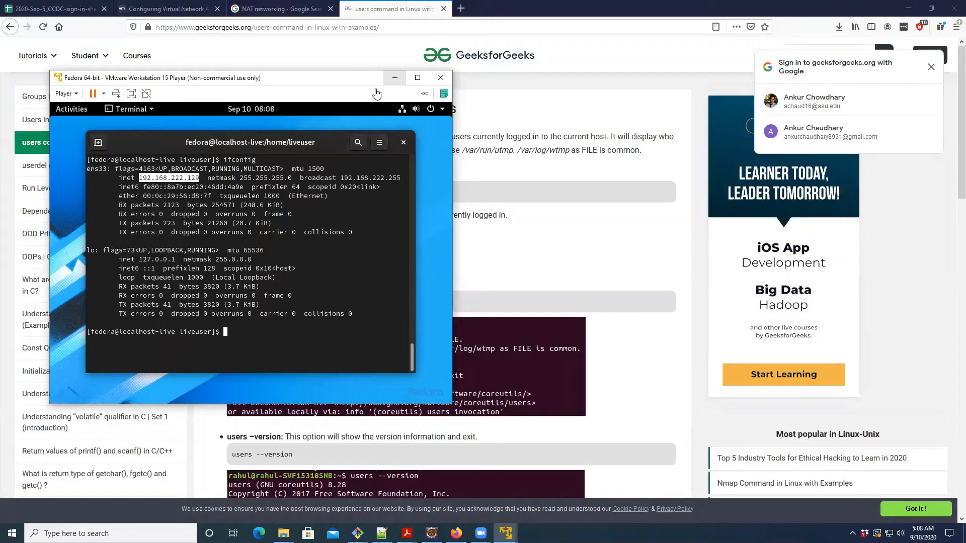
- Inspect the Fedora virtual machine's Network Adapter connection type in its Virtual Machine Settings, and close the settings without changes
{"action": "left_click", "coordinate": [65, 93]}
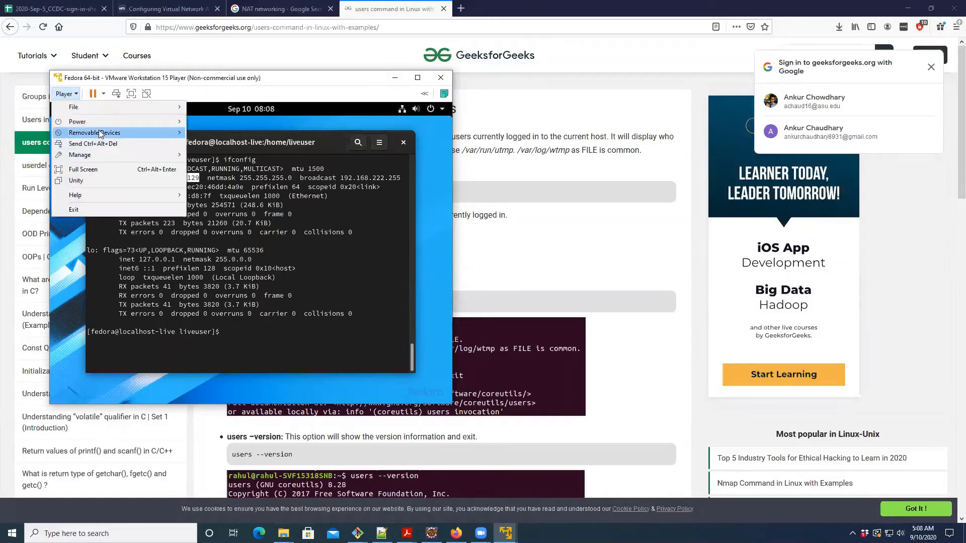
{"action": "mouse_move", "coordinate": [100, 156]}
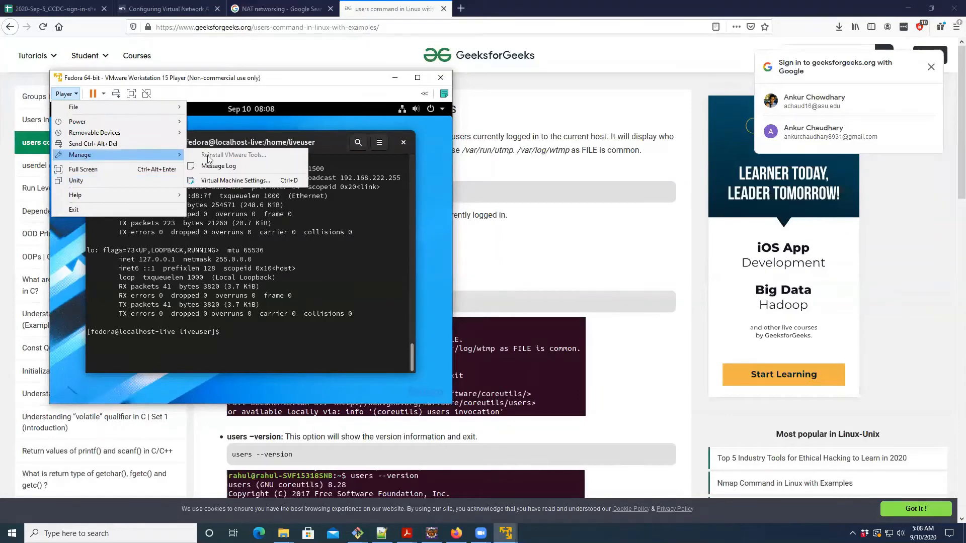
{"action": "left_click", "coordinate": [229, 180]}
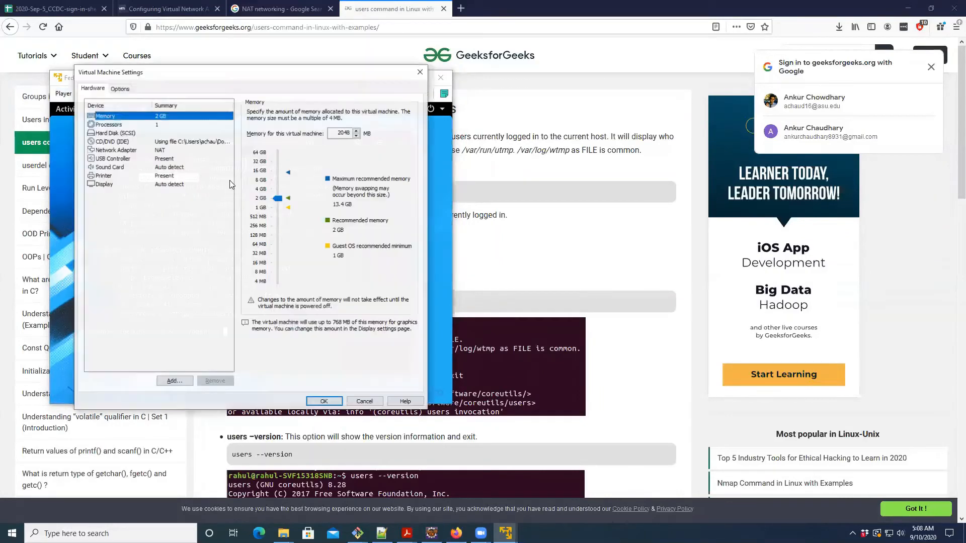
{"action": "left_click", "coordinate": [125, 150]}
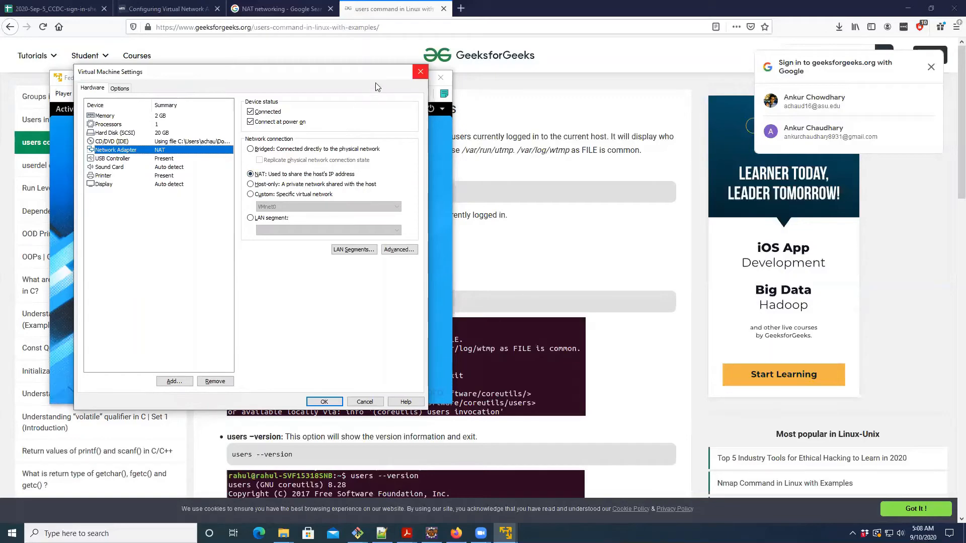
{"action": "left_click", "coordinate": [420, 72]}
- Switch to Firefox, view the NAT diagram, and highlight "host system" in VMware's Network Address Translation description
{"action": "left_click", "coordinate": [395, 77]}
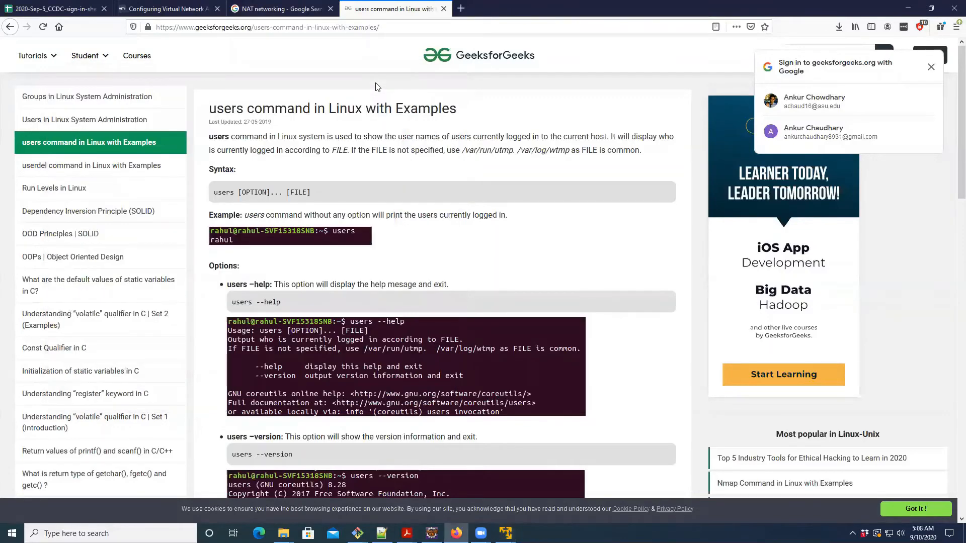
{"action": "left_click", "coordinate": [272, 6]}
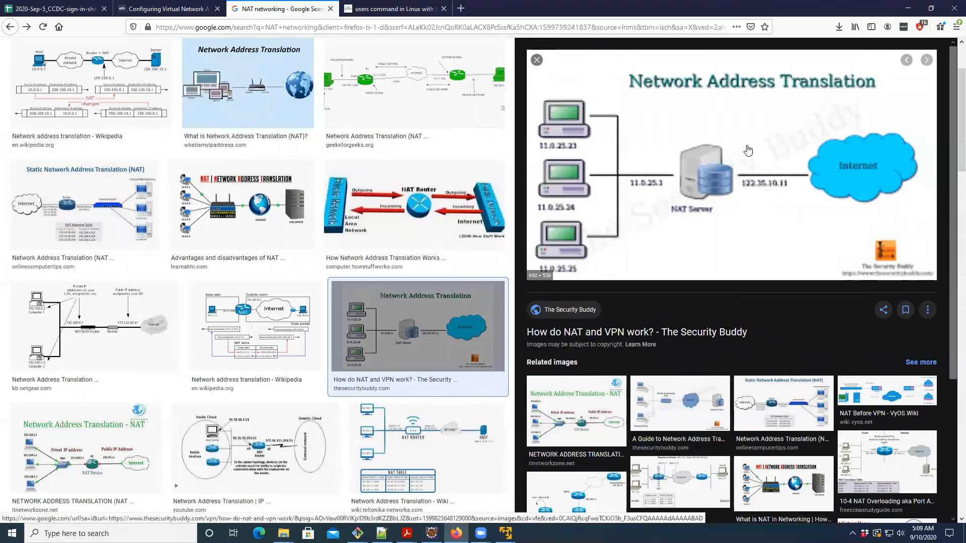
{"action": "left_click", "coordinate": [173, 6]}
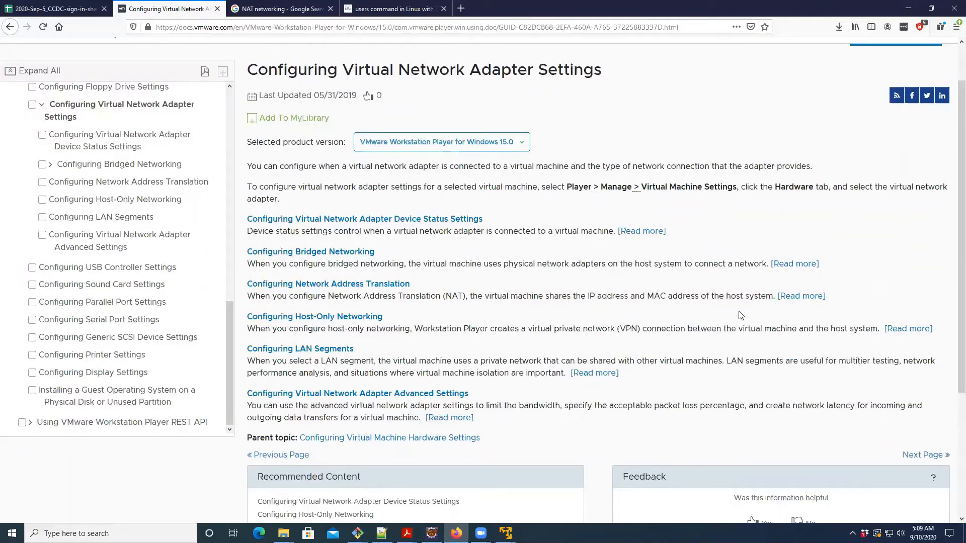
{"action": "left_click_drag", "start_coordinate": [726, 297], "coordinate": [773, 297]}
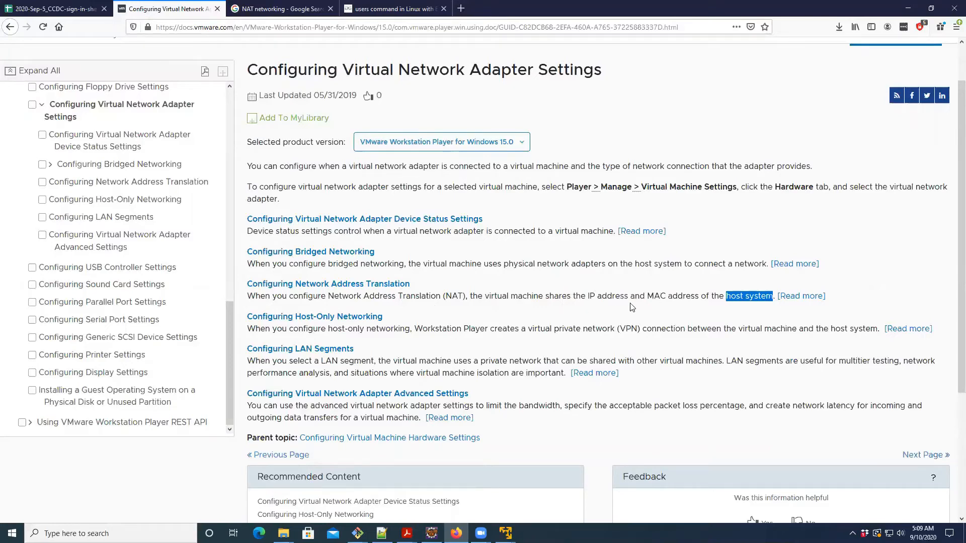
- Open VMware's Host-Only Networking diagram from the host only networking image results, and return to the VMware adapter documentation
{"action": "left_click", "coordinate": [253, 7]}
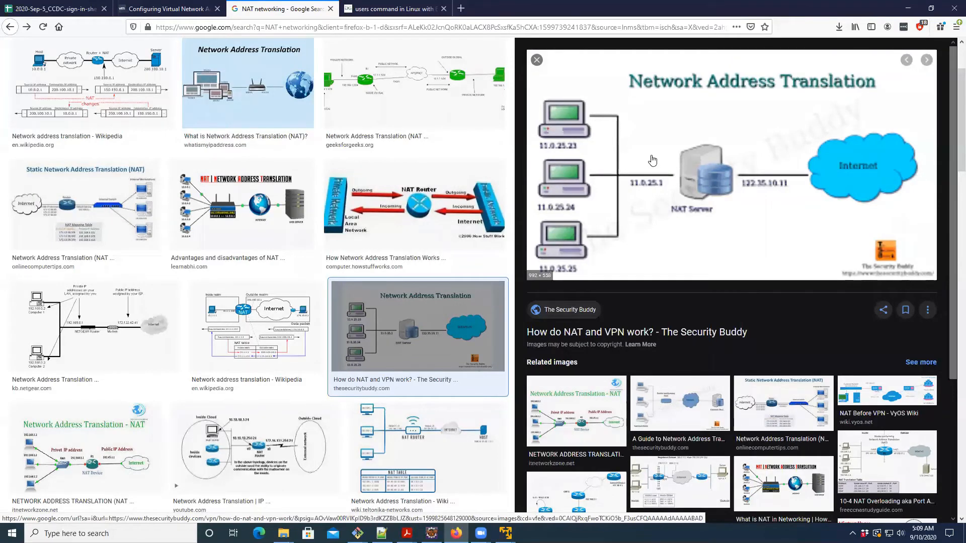
{"action": "left_click", "coordinate": [27, 27]}
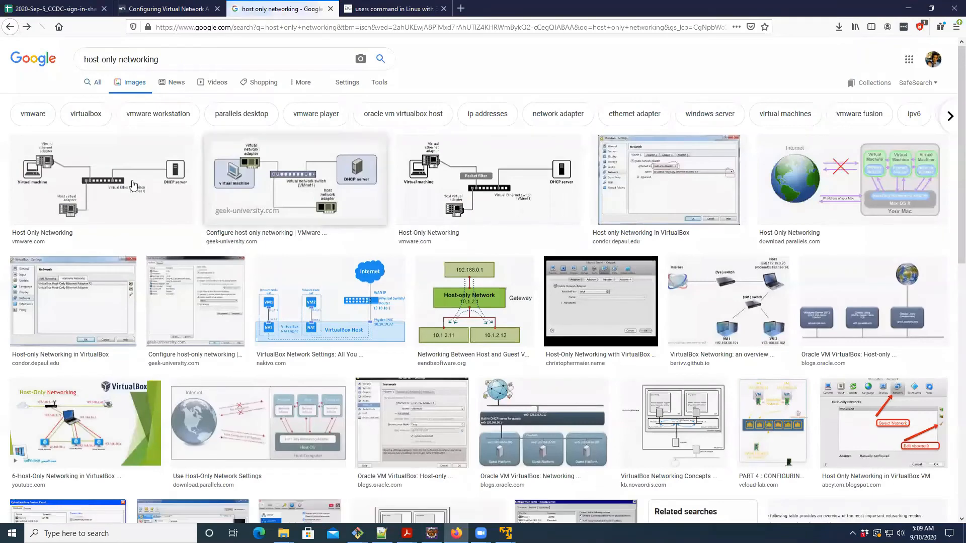
{"action": "left_click", "coordinate": [133, 187]}
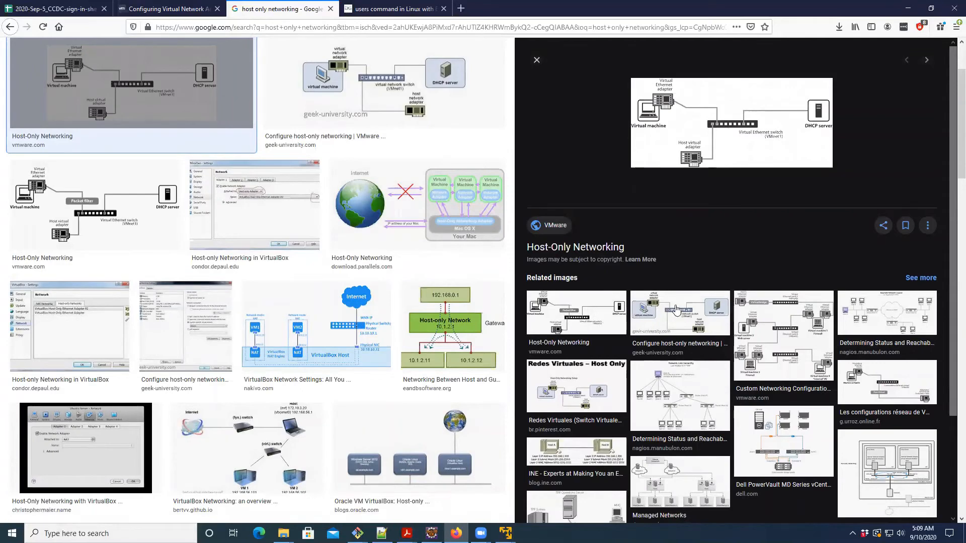
{"action": "left_click", "coordinate": [167, 7]}
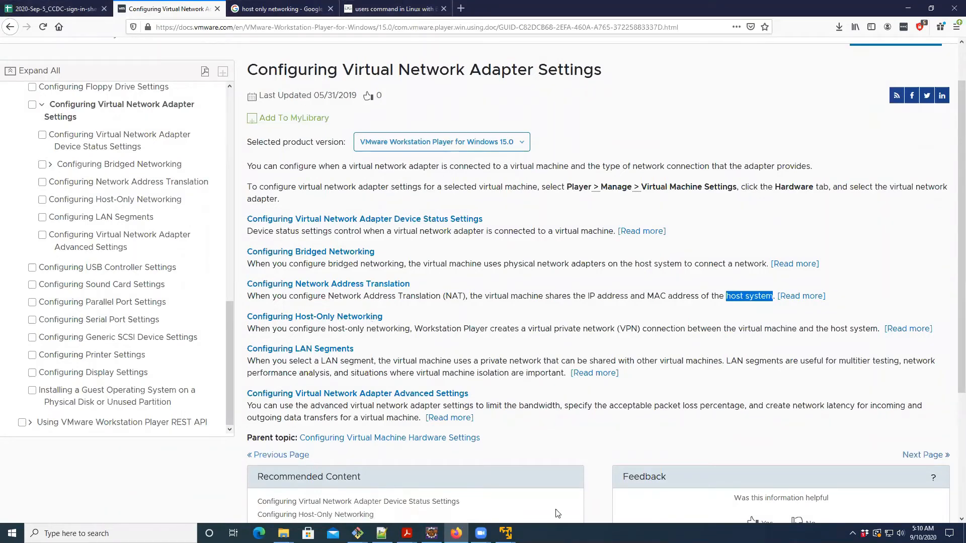
- Bring the Fedora and Ubuntu virtual machine windows forward and run ifconfig in the Ubuntu terminal
{"action": "left_click", "coordinate": [505, 532]}
{"action": "left_click", "coordinate": [528, 483]}
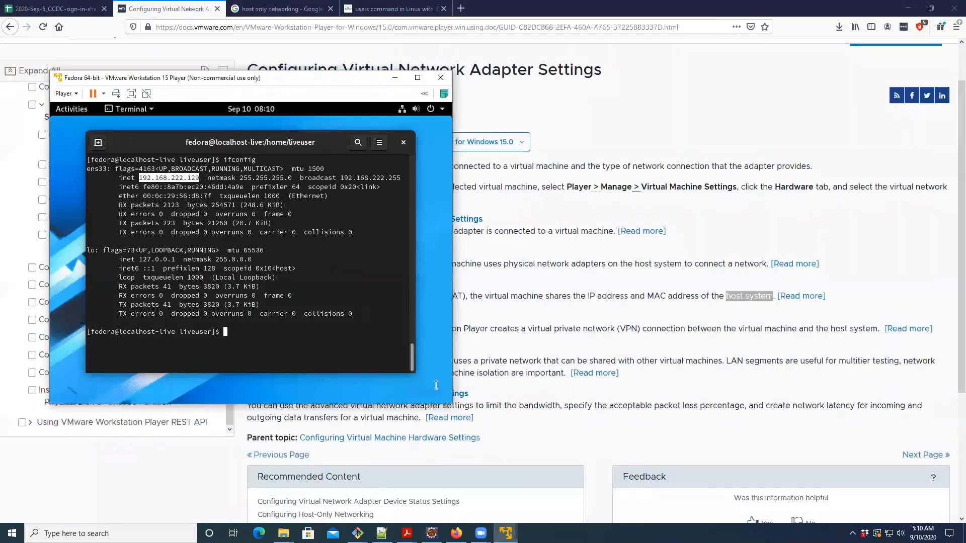
{"action": "left_click", "coordinate": [502, 523]}
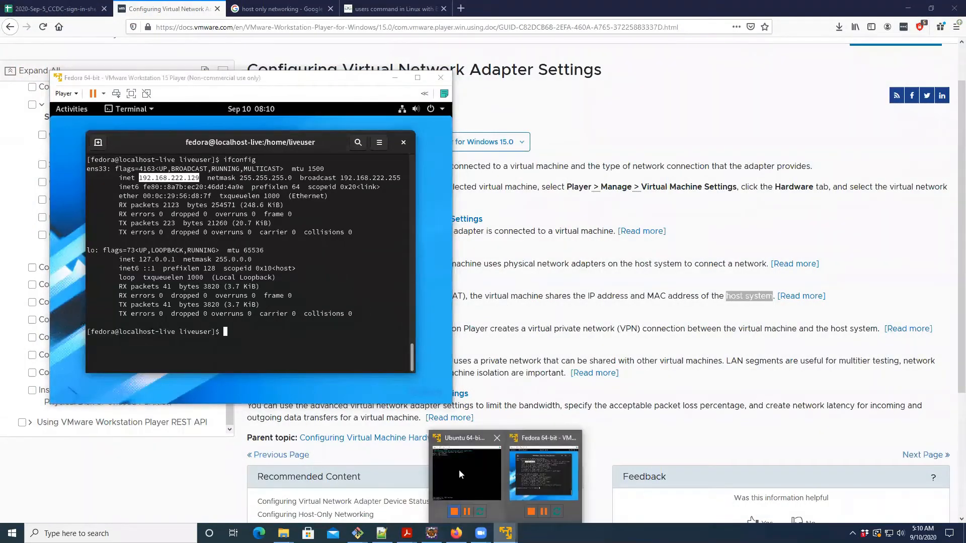
{"action": "left_click", "coordinate": [459, 470]}
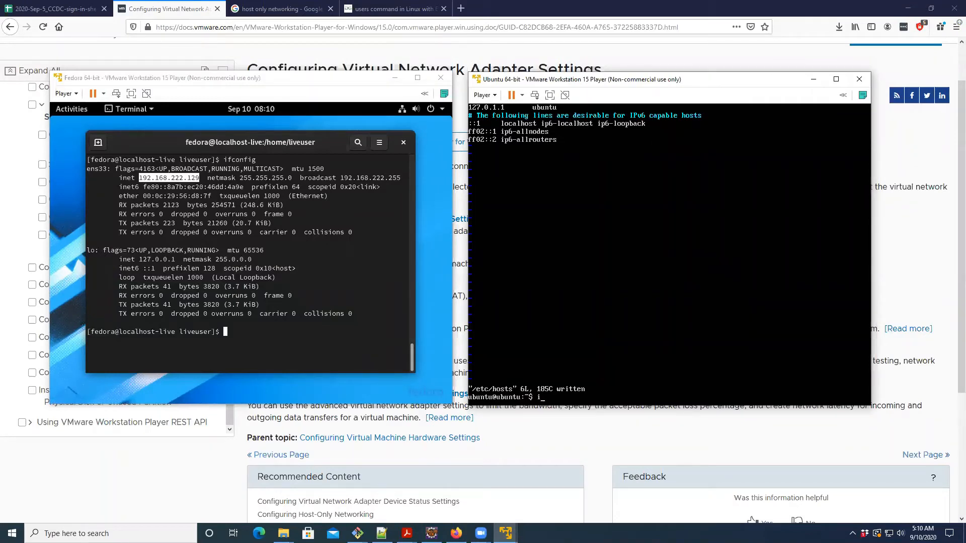
{"action": "type", "text": "ifconfig"}
{"action": "key", "text": "Return"}
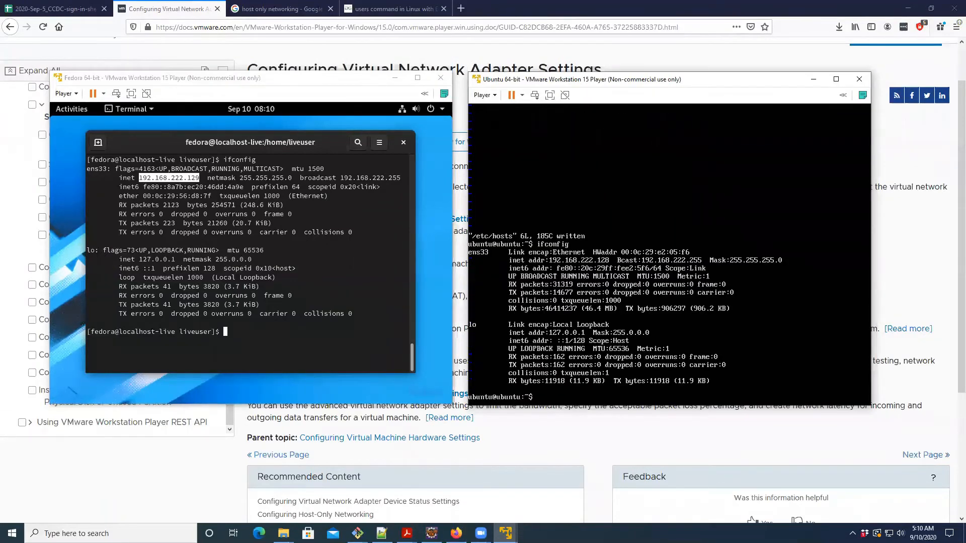
- Ping the Fedora machine at 192.168.222.129 from the Ubuntu terminal and stop the ping after a couple of replies
{"action": "type", "text": "ping 192.168.222.129"}
{"action": "key", "text": "Return"}
{"action": "key", "text": "ctrl+c"}
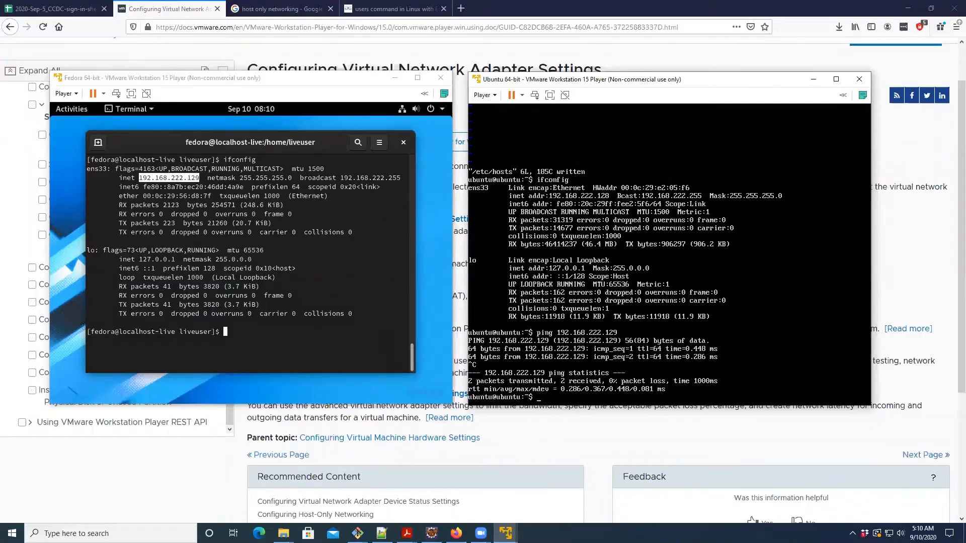
- Try to install the SSH server as the fedora user with sudo yum install openssh-server, entering the fedora account's password
{"action": "left_click", "coordinate": [270, 184]}
{"action": "left_click", "coordinate": [267, 217]}
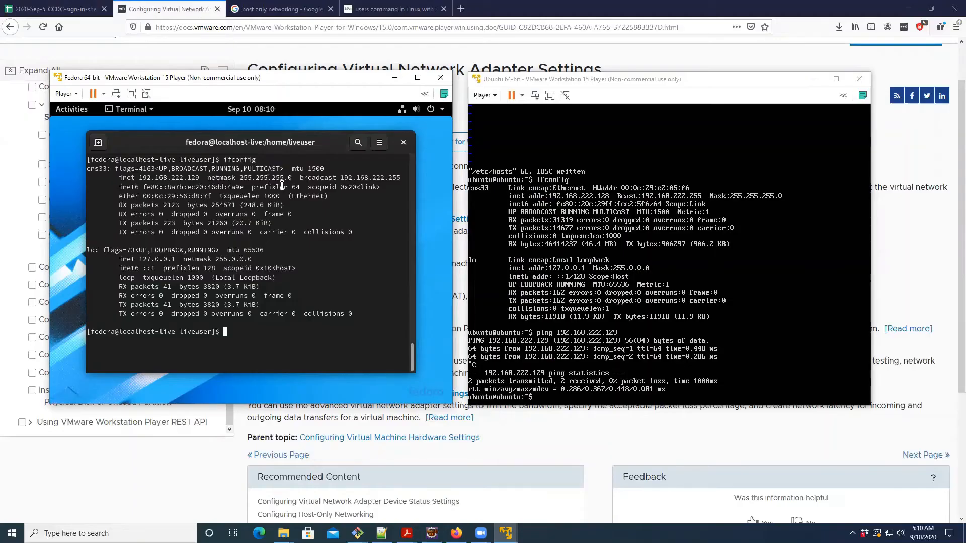
{"action": "type", "text": "sudo yum install openssh-server"}
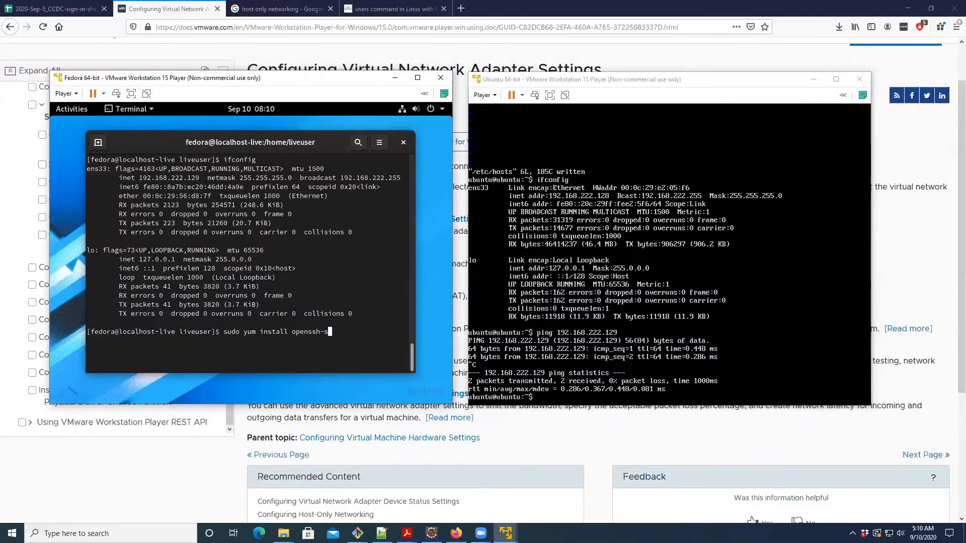
{"action": "key", "text": "Return"}
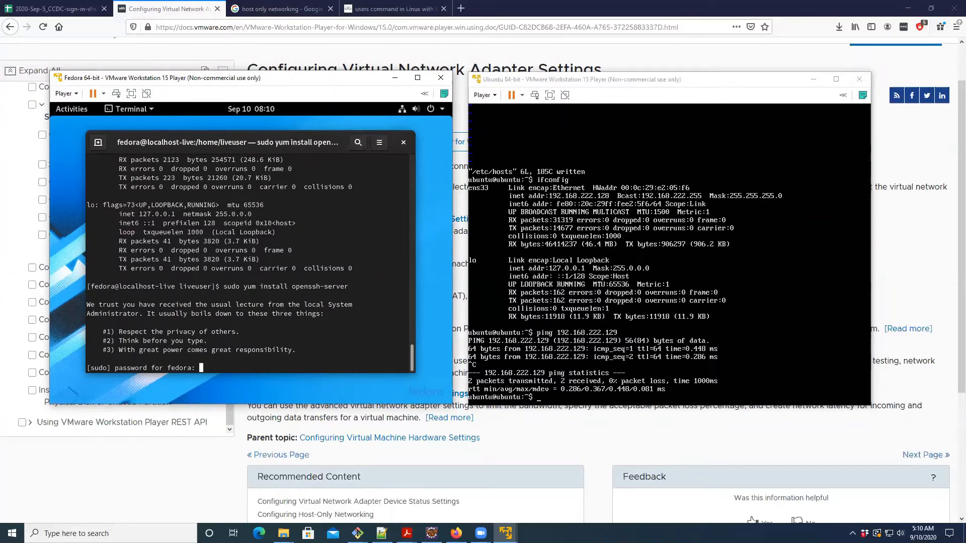
{"action": "key", "text": "Return"}
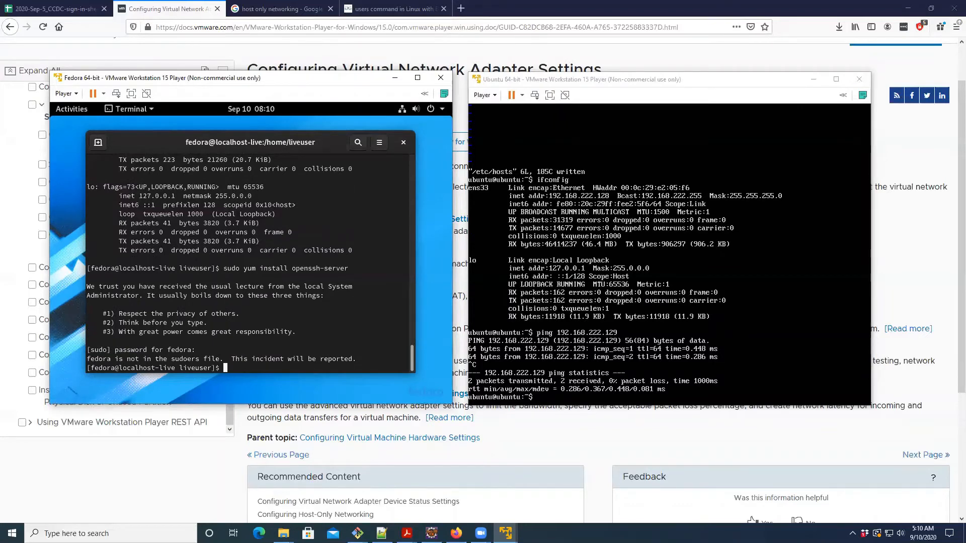
- Exit the fedora user's shell back to liveuser, clear the terminal, and open a root shell with sudo -i
{"action": "type", "text": "exit"}
{"action": "key", "text": "Return"}
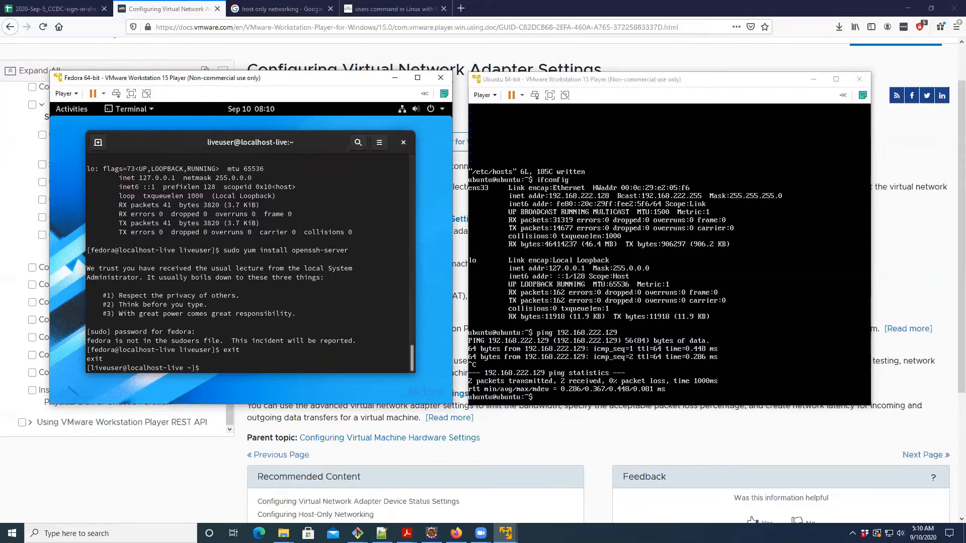
{"action": "key", "text": "ctrl+l"}
{"action": "type", "text": "users"}
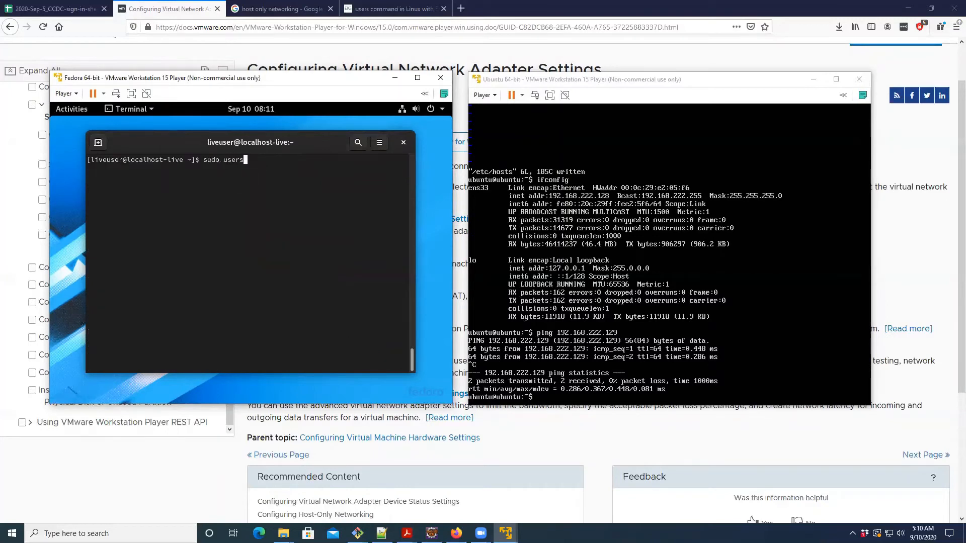
{"action": "key", "text": "BackSpace"}
{"action": "key", "text": "BackSpace"}
{"action": "key", "text": "BackSpace"}
{"action": "key", "text": "BackSpace"}
{"action": "key", "text": "BackSpace"}
{"action": "type", "text": "sudo yum install"}
{"action": "key", "text": "BackSpace"}
{"action": "key", "text": "BackSpace"}
{"action": "key", "text": "BackSpace"}
{"action": "key", "text": "BackSpace"}
{"action": "key", "text": "BackSpace"}
{"action": "key", "text": "BackSpace"}
{"action": "key", "text": "BackSpace"}
{"action": "key", "text": "BackSpace"}
{"action": "key", "text": "BackSpace"}
{"action": "key", "text": "BackSpace"}
{"action": "key", "text": "BackSpace"}
{"action": "key", "text": "BackSpace"}
{"action": "key", "text": "BackSpace"}
{"action": "key", "text": "BackSpace"}
{"action": "key", "text": "BackSpace"}
{"action": "key", "text": "BackSpace"}
{"action": "type", "text": "sudo -i"}
{"action": "key", "text": "Return"}
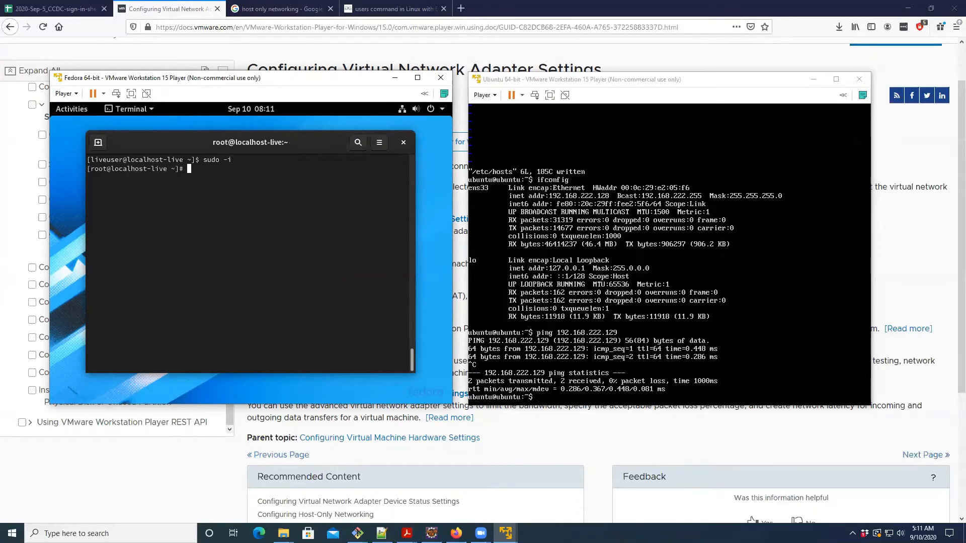
- Run yum install openssh-server in the Fedora root shell
{"action": "type", "text": "yum install openssh-server"}
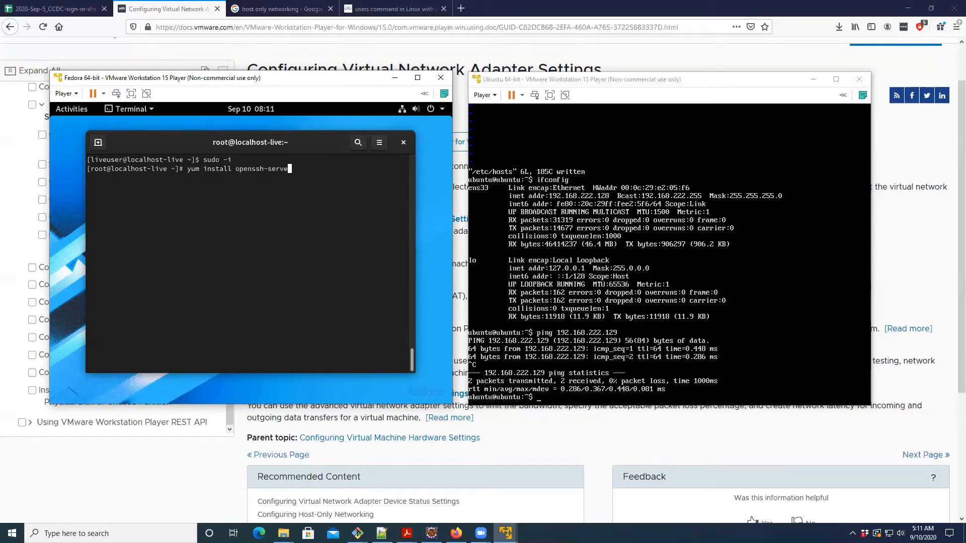
{"action": "key", "text": "Return"}
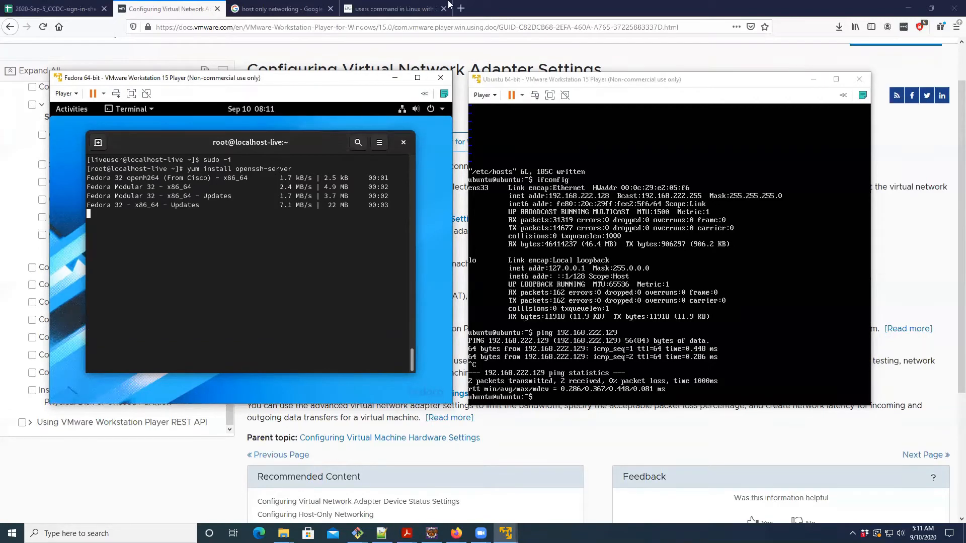
- Clear the Ubuntu terminal and install openssh-server with sudo apt-get install, entering the ubuntu account's password and accepting the package installation with Y
{"action": "left_click", "coordinate": [626, 233]}
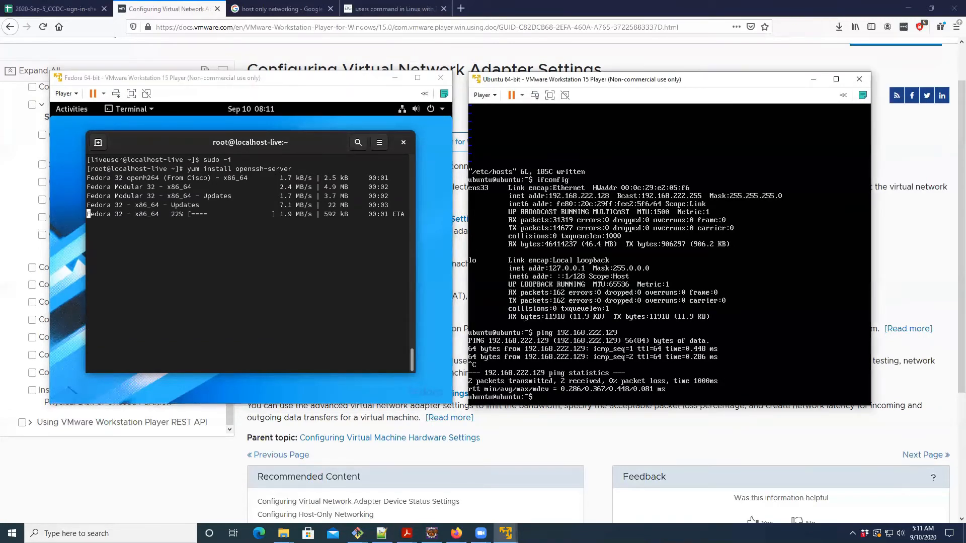
{"action": "key", "text": "ctrl+l"}
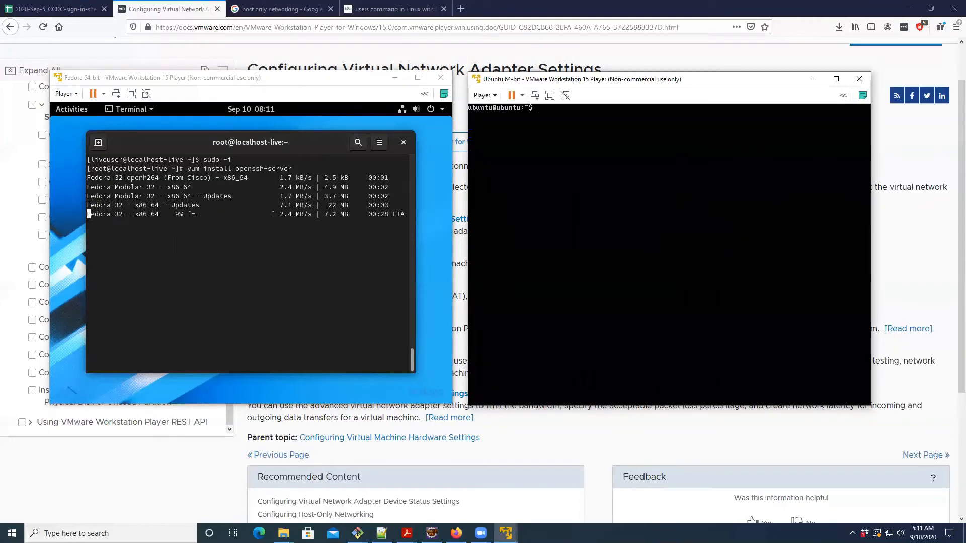
{"action": "type", "text": "sudo apt-"}
{"action": "type", "text": "get install openss"}
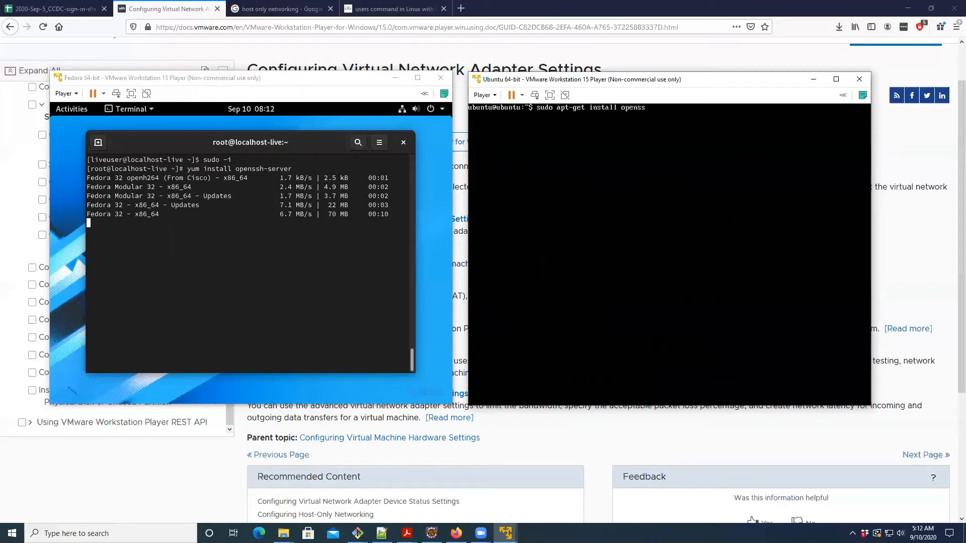
{"action": "type", "text": "h-server"}
{"action": "key", "text": "Return"}
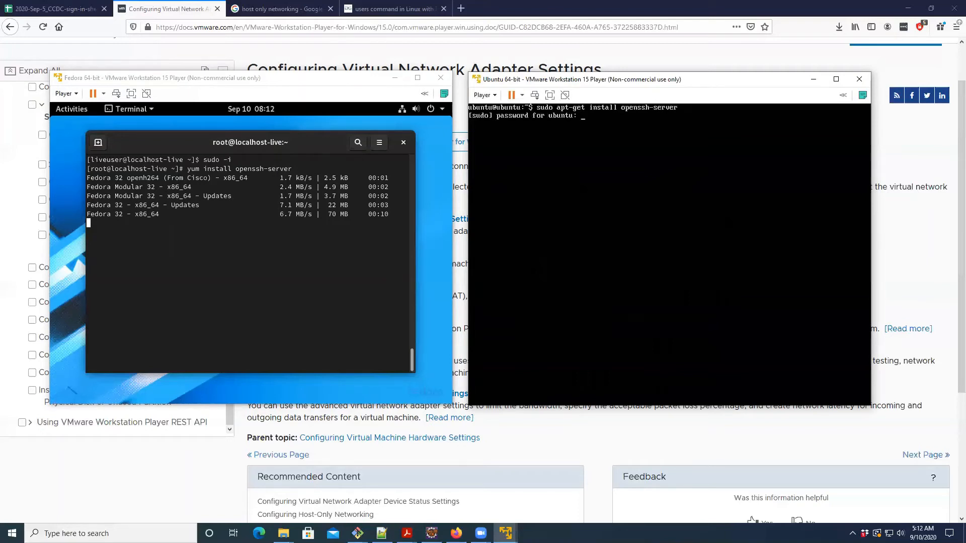
{"action": "key", "text": "Return"}
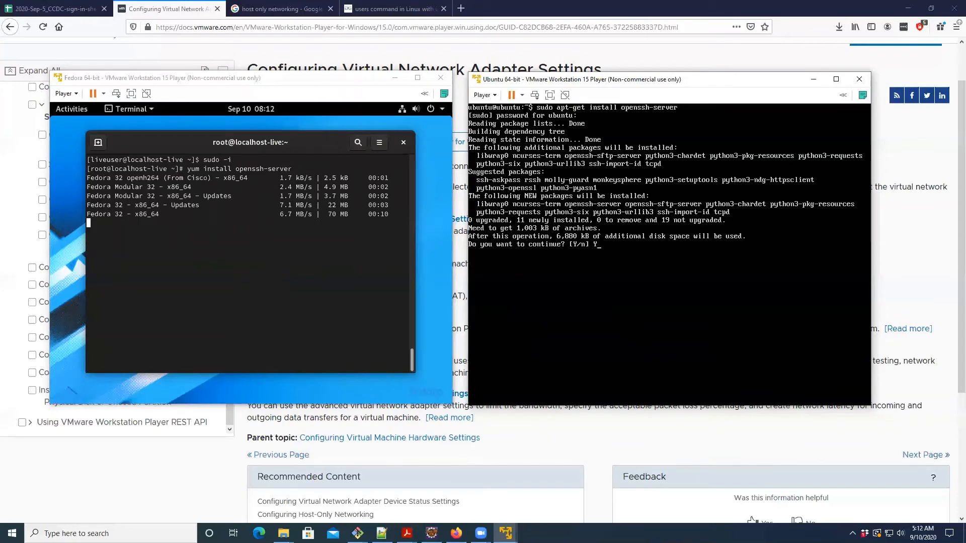
{"action": "type", "text": "Y"}
{"action": "key", "text": "Return"}
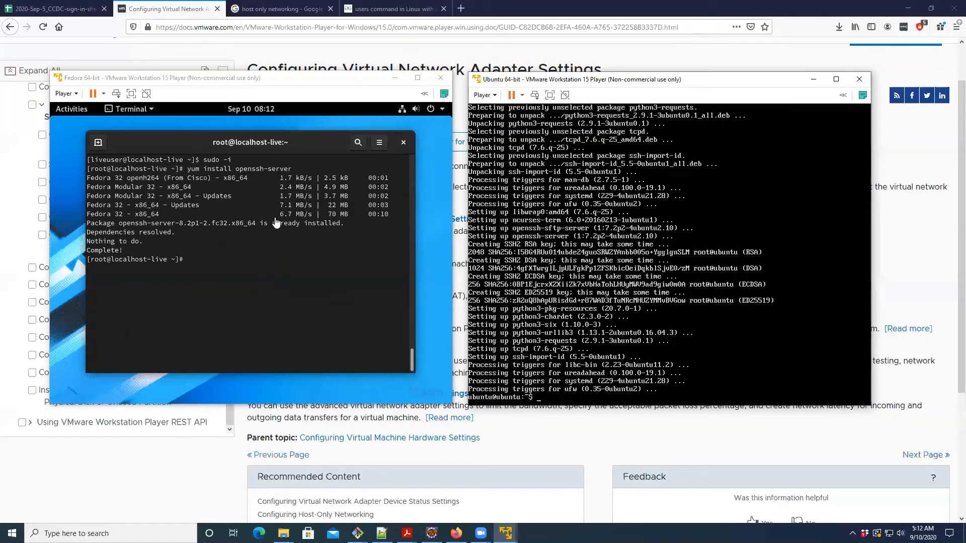
- Clear the Fedora and Ubuntu terminals and list the files in each machine's current directory with ls
{"action": "left_click", "coordinate": [254, 242]}
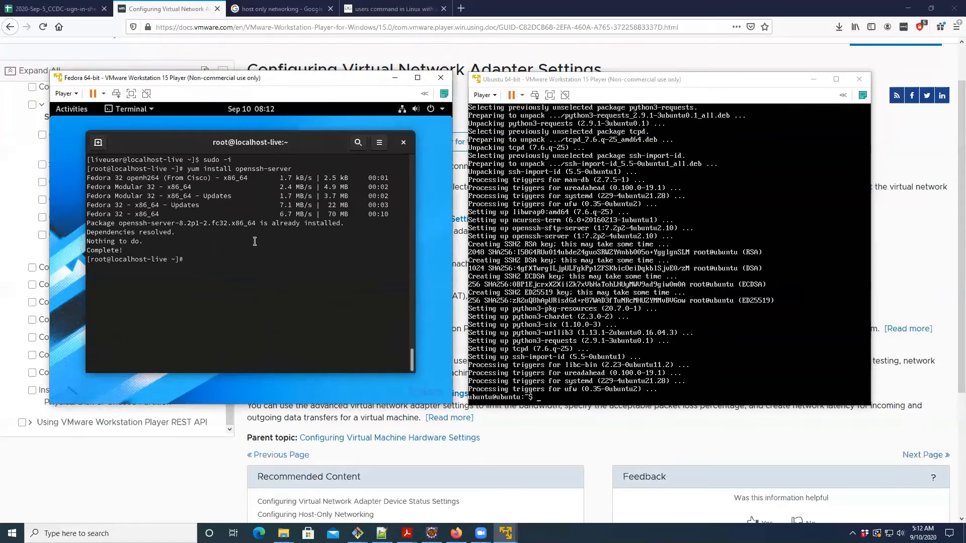
{"action": "key", "text": "ctrl+l"}
{"action": "type", "text": "ls"}
{"action": "key", "text": "Return"}
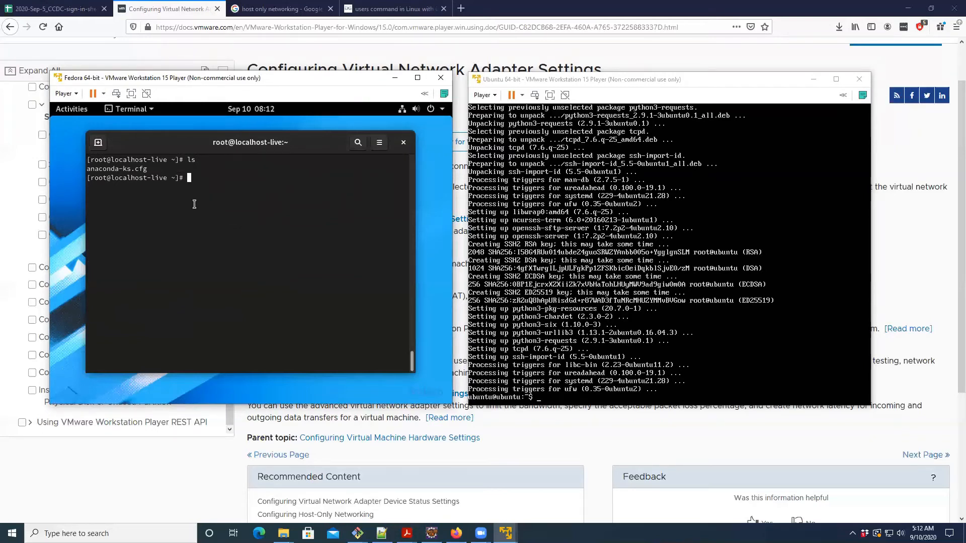
{"action": "left_click", "coordinate": [767, 146]}
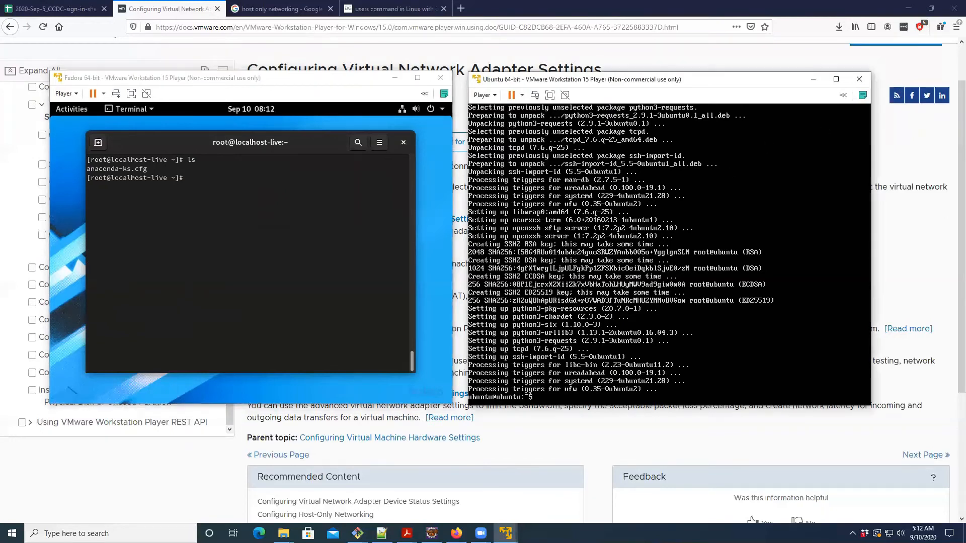
{"action": "key", "text": "ctrl+l"}
{"action": "type", "text": "ls"}
{"action": "key", "text": "Return"}
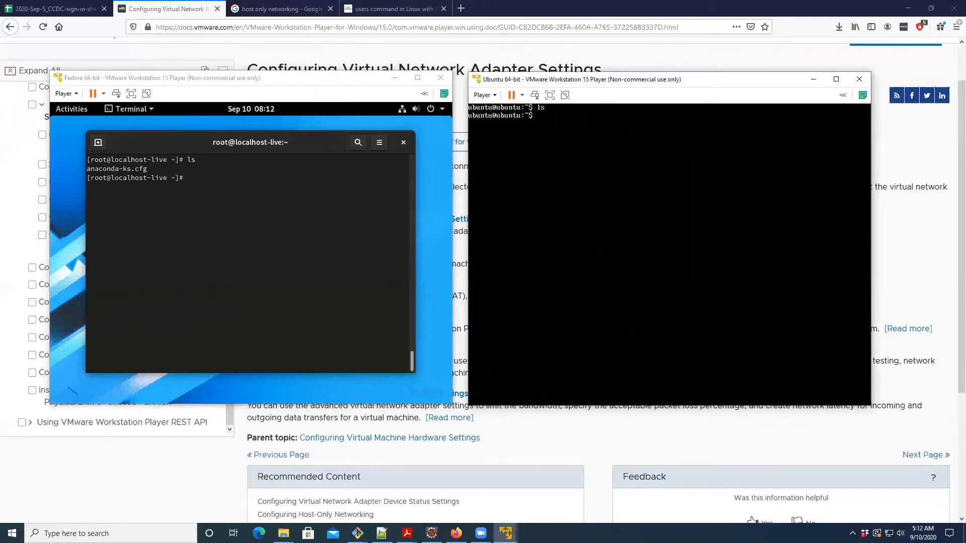
- Check the Ubuntu machine's IP address with ifconfig
{"action": "left_click", "coordinate": [266, 183]}
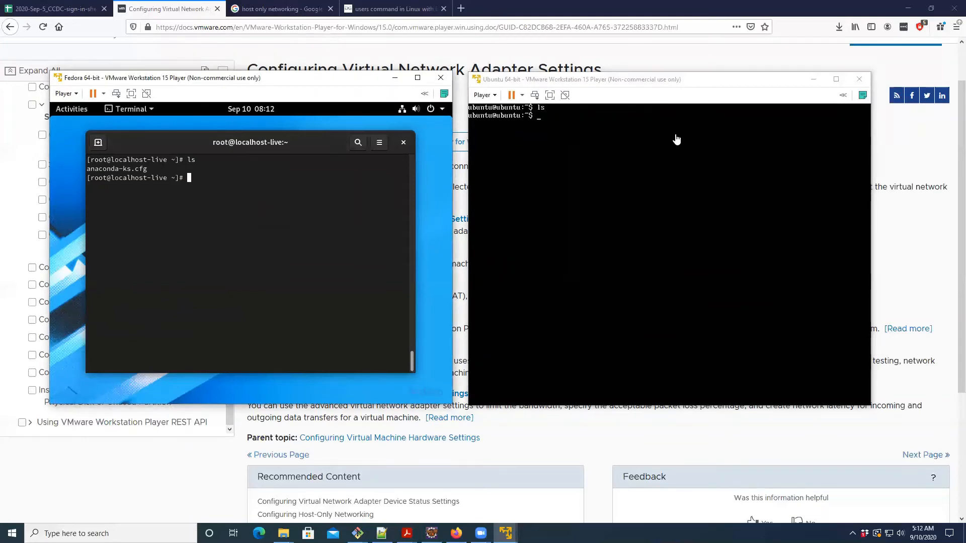
{"action": "left_click", "coordinate": [652, 160]}
{"action": "type", "text": "ifco"}
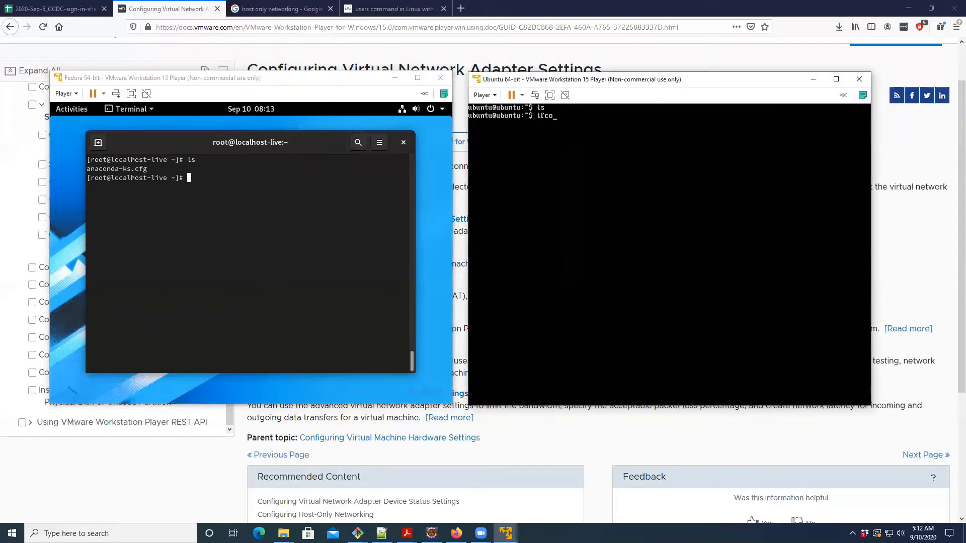
{"action": "type", "text": "nfig"}
{"action": "key", "text": "Return"}
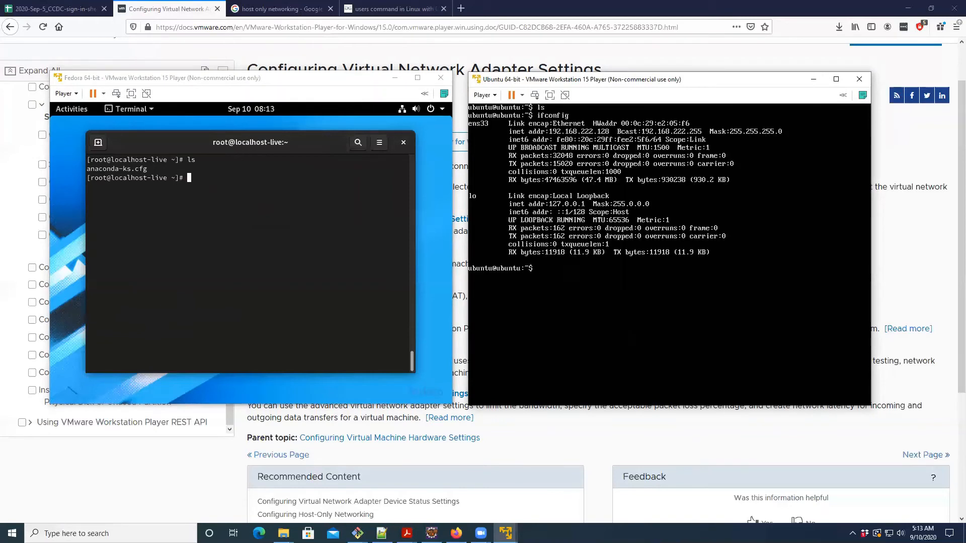
{"action": "left_click", "coordinate": [240, 206]}
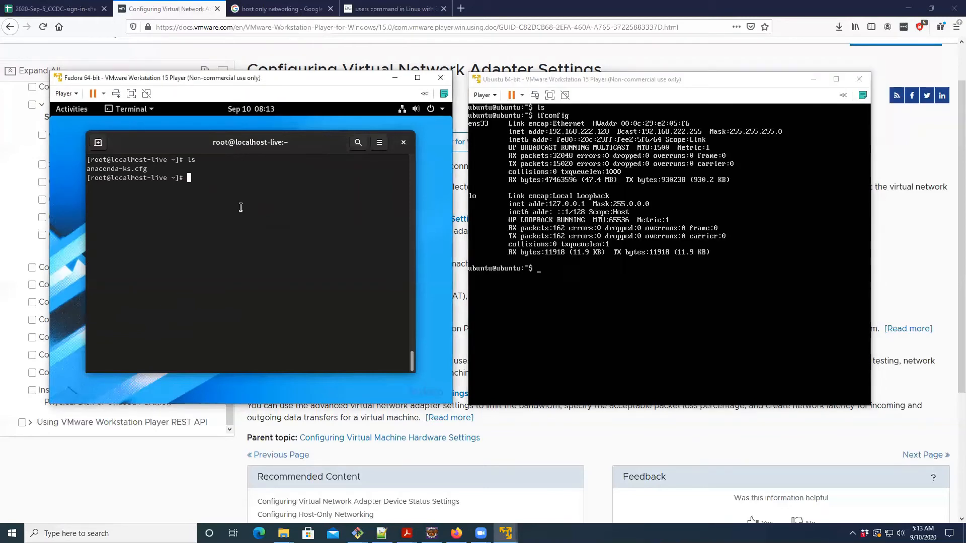
{"action": "type", "text": "ssh ubuntu@192.168.222.128"}
{"action": "key", "text": "Return"}
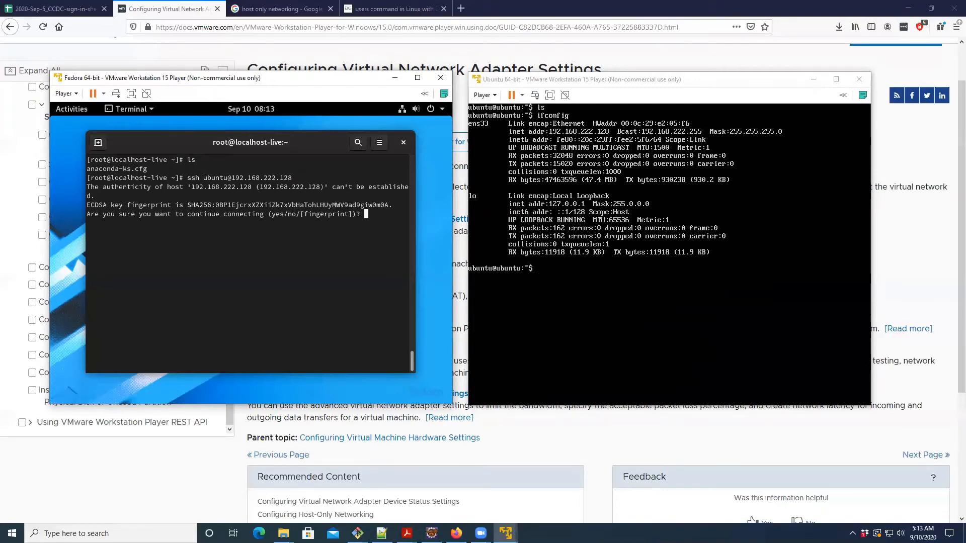
- Accept the host key with yes, log in with the ubuntu account's password, and clear the terminal
{"action": "type", "text": "yes"}
{"action": "key", "text": "Return"}
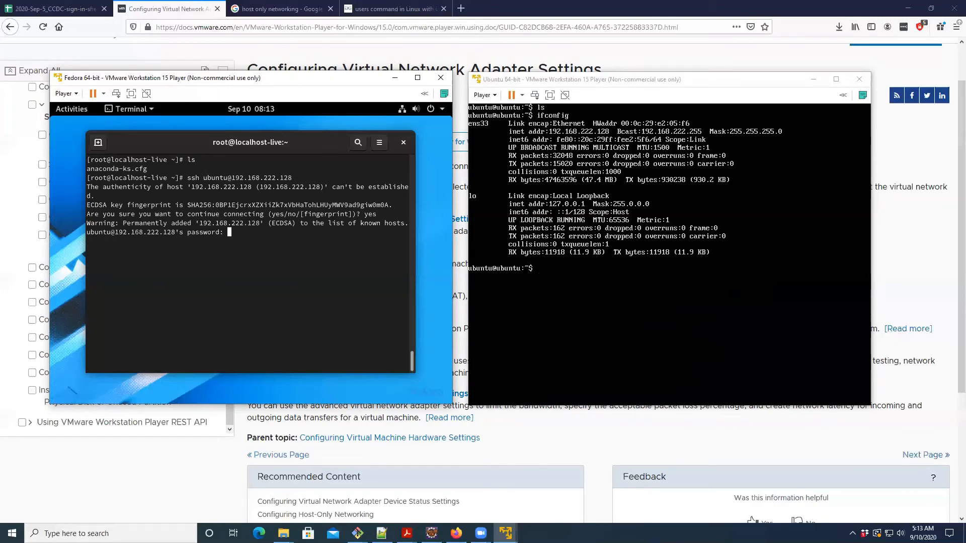
{"action": "key", "text": "Return"}
{"action": "key", "text": "ctrl+l"}
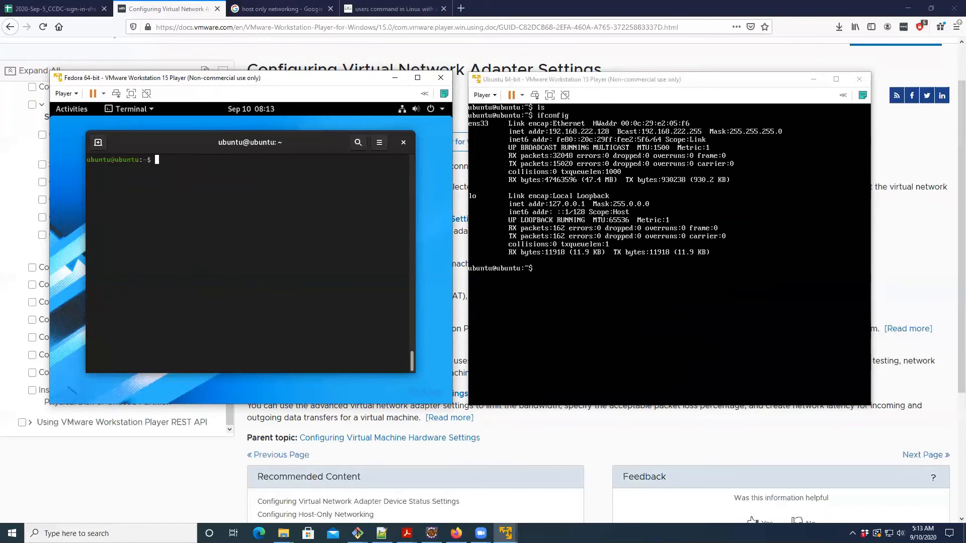
- List the files of the Ubuntu home directory inside the SSH session and exit back to the Fedora root shell
{"action": "type", "text": "ls"}
{"action": "key", "text": "Return"}
{"action": "left_click", "coordinate": [642, 166]}
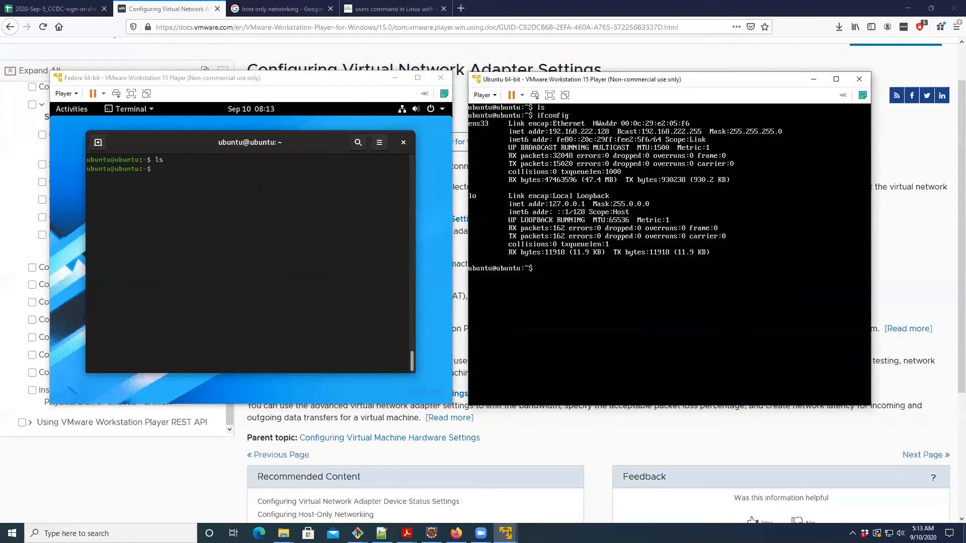
{"action": "key", "text": "ctrl+alt"}
{"action": "left_click", "coordinate": [283, 183]}
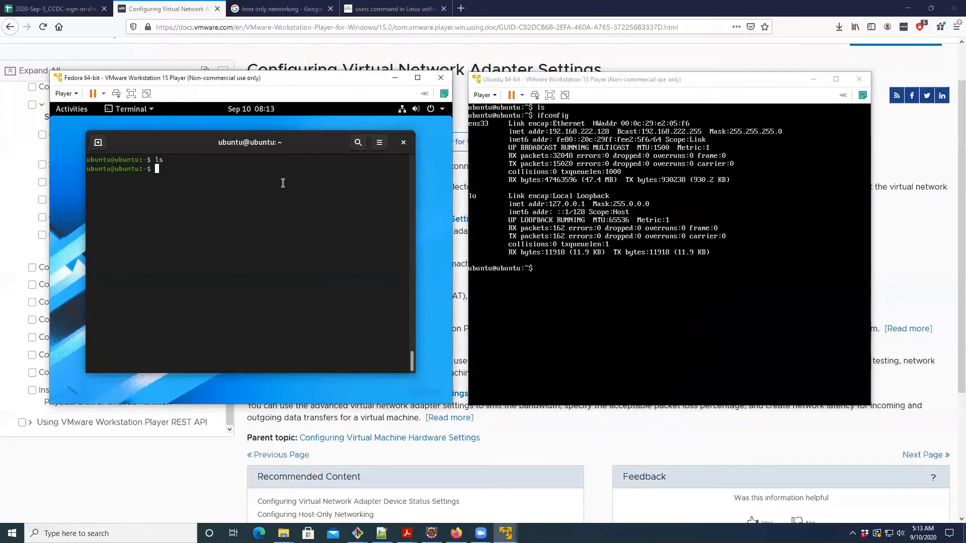
{"action": "type", "text": "exit"}
{"action": "key", "text": "Return"}
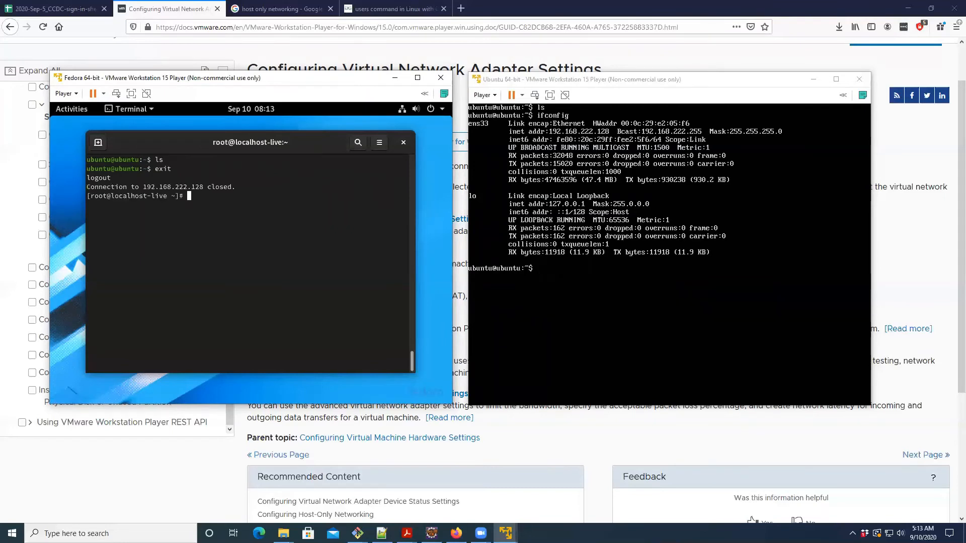
- Create the empty files a.txt and b.txt in the Fedora root shell with touch
{"action": "type", "text": "touch a.txt"}
{"action": "key", "text": "Return"}
{"action": "key", "text": "Up"}
{"action": "key", "text": "BackSpace"}
{"action": "key", "text": "BackSpace"}
{"action": "key", "text": "BackSpace"}
{"action": "key", "text": "BackSpace"}
{"action": "key", "text": "BackSpace"}
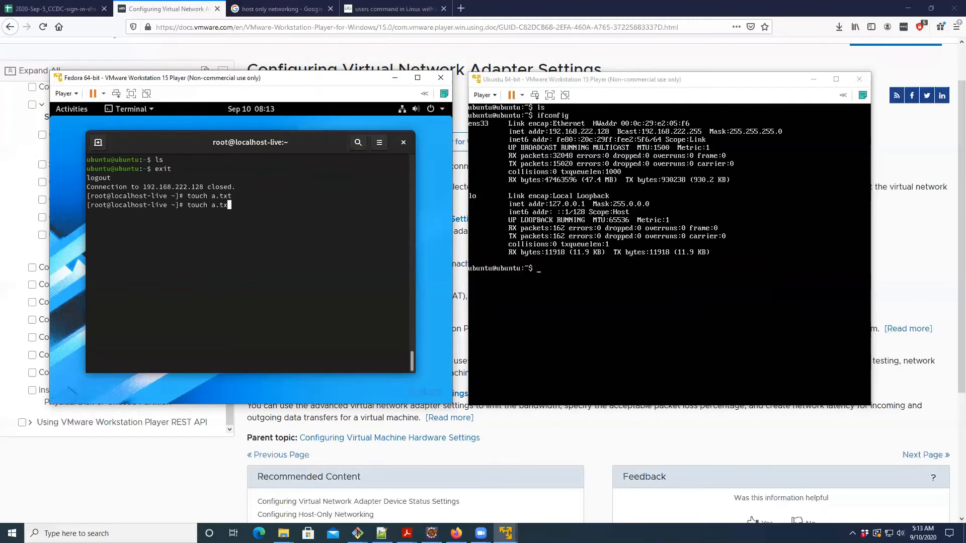
{"action": "type", "text": "b.txt"}
{"action": "key", "text": "Return"}
{"action": "type", "text": "scp a.txt x"}
{"action": "key", "text": "BackSpace"}
{"action": "type", "text": "b.txt ubu"}
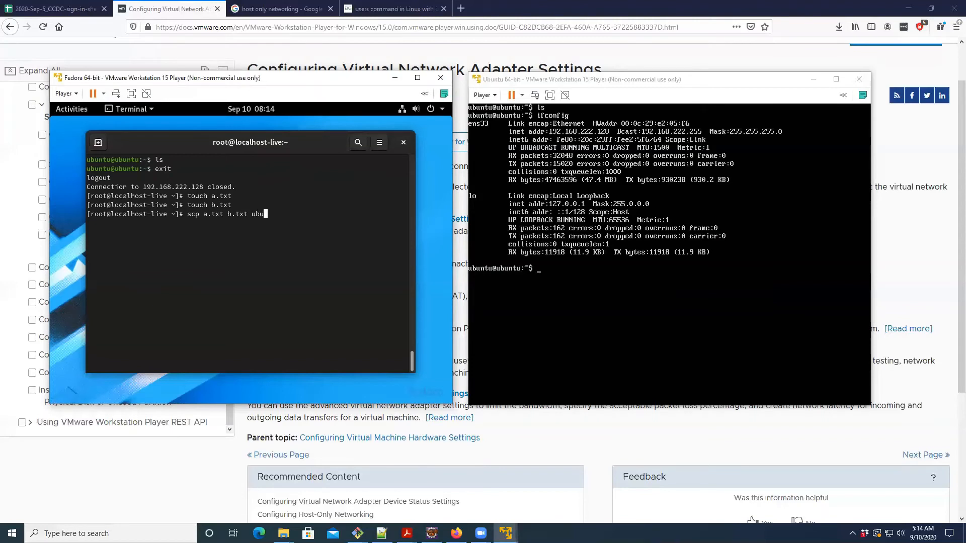
{"action": "type", "text": "ntu@192.168.222.128:/"}
{"action": "key", "text": "Left"}
{"action": "key", "text": "Left"}
{"action": "key", "text": "Left"}
{"action": "key", "text": "Left"}
{"action": "key", "text": "Left"}
{"action": "key", "text": "Left"}
{"action": "key", "text": "Left"}
{"action": "key", "text": "Left"}
{"action": "key", "text": "Left"}
{"action": "key", "text": "Left"}
{"action": "key", "text": "Left"}
{"action": "key", "text": "Left"}
{"action": "key", "text": "Left"}
{"action": "key", "text": "Left"}
{"action": "key", "text": "Left"}
{"action": "key", "text": "Left"}
{"action": "key", "text": "Left"}
{"action": "key", "text": "Left"}
{"action": "key", "text": "Left"}
{"action": "key", "text": "Left"}
{"action": "key", "text": "Left"}
{"action": "key", "text": "Left"}
{"action": "key", "text": "Left"}
{"action": "key", "text": "Left"}
{"action": "key", "text": "Right"}
{"action": "key", "text": "Right"}
{"action": "key", "text": "Right"}
{"action": "key", "text": "Right"}
{"action": "key", "text": "Right"}
{"action": "key", "text": "Right"}
{"action": "key", "text": "Right"}
{"action": "key", "text": "Right"}
{"action": "key", "text": "Right"}
{"action": "key", "text": "Right"}
{"action": "key", "text": "Right"}
{"action": "key", "text": "Right"}
{"action": "key", "text": "Right"}
{"action": "key", "text": "Right"}
{"action": "key", "text": "Right"}
{"action": "key", "text": "Right"}
{"action": "key", "text": "Right"}
{"action": "key", "text": "Right"}
{"action": "key", "text": "Right"}
{"action": "key", "text": "Right"}
{"action": "key", "text": "Right"}
{"action": "key", "text": "Right"}
{"action": "key", "text": "Right"}
{"action": "key", "text": "Right"}
{"action": "key", "text": "Right"}
{"action": "key", "text": "Right"}
{"action": "key", "text": "Right"}
{"action": "key", "text": "Right"}
{"action": "key", "text": "Right"}
{"action": "key", "text": "Right"}
{"action": "key", "text": "Right"}
{"action": "key", "text": "Right"}
{"action": "key", "text": "Right"}
{"action": "key", "text": "Right"}
{"action": "key", "text": "Right"}
{"action": "key", "text": "Right"}
{"action": "type", "text": "home"}
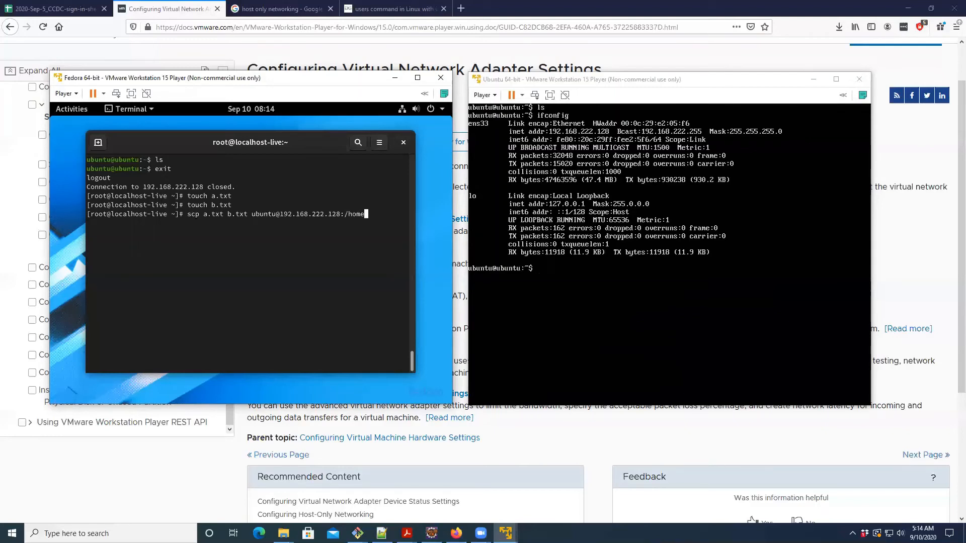
{"action": "type", "text": "/ubuntu/"}
{"action": "key", "text": "Return"}
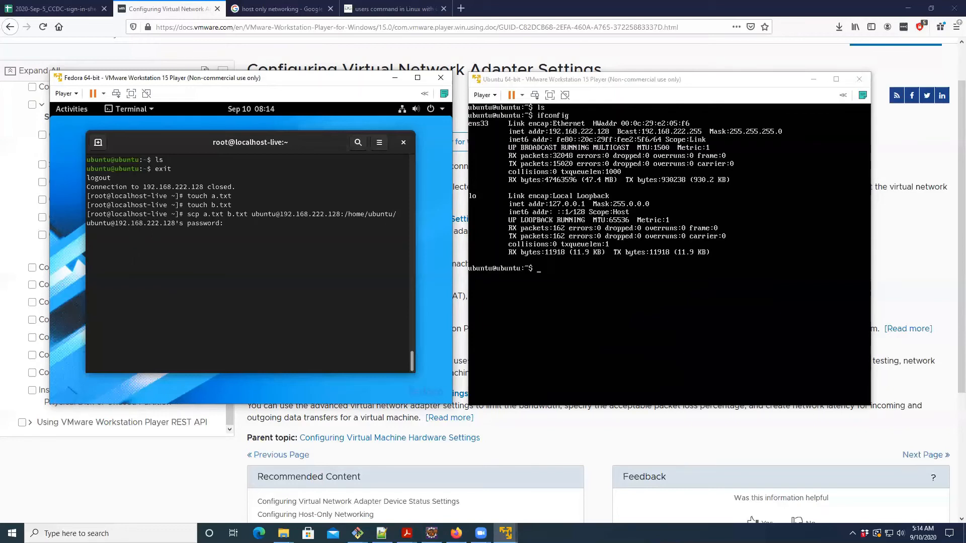
{"action": "key", "text": "Return"}
- List the Ubuntu home directory's files and create an empty file c.txt there with touch
{"action": "left_click", "coordinate": [715, 184]}
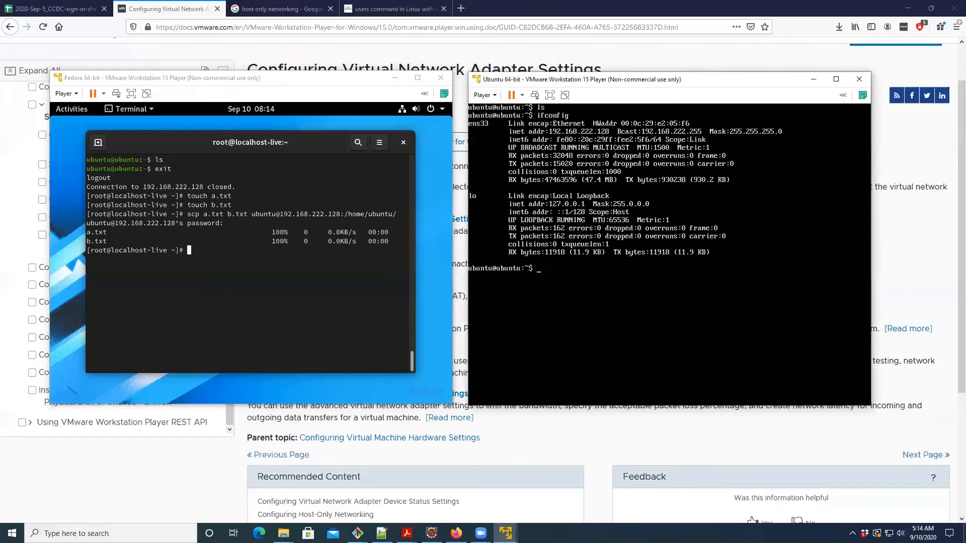
{"action": "type", "text": "ls"}
{"action": "key", "text": "Return"}
{"action": "type", "text": "touch c.t"}
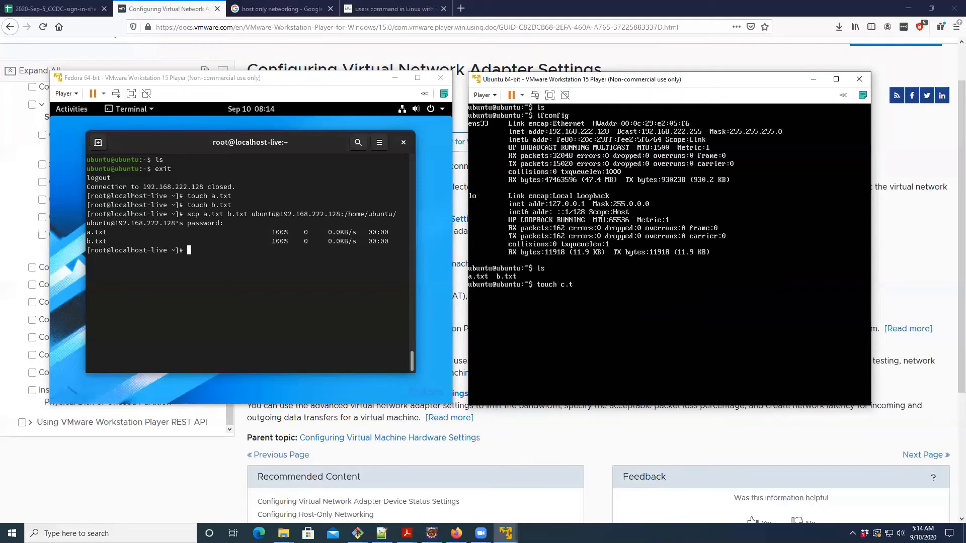
{"action": "type", "text": "xt"}
{"action": "key", "text": "Return"}
{"action": "left_click", "coordinate": [276, 243]}
{"action": "key", "text": "Up"}
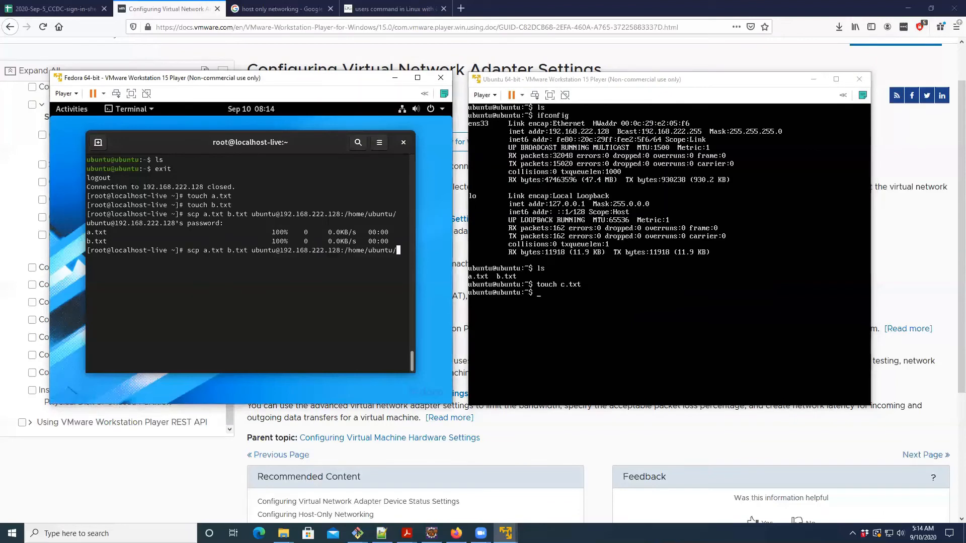
{"action": "key", "text": "Left"}
{"action": "key", "text": "Left"}
{"action": "key", "text": "Left"}
{"action": "key", "text": "Left"}
{"action": "key", "text": "Left"}
{"action": "key", "text": "Left"}
{"action": "key", "text": "Left"}
{"action": "key", "text": "Left"}
{"action": "key", "text": "Left"}
{"action": "key", "text": "Left"}
{"action": "key", "text": "Left"}
{"action": "key", "text": "Left"}
{"action": "key", "text": "Left"}
{"action": "key", "text": "Left"}
{"action": "key", "text": "Left"}
{"action": "key", "text": "Left"}
{"action": "key", "text": "Left"}
{"action": "key", "text": "Left"}
{"action": "key", "text": "Left"}
{"action": "key", "text": "Left"}
{"action": "key", "text": "BackSpace"}
{"action": "key", "text": "BackSpace"}
{"action": "key", "text": "BackSpace"}
{"action": "key", "text": "BackSpace"}
{"action": "key", "text": "BackSpace"}
{"action": "key", "text": "BackSpace"}
{"action": "key", "text": "BackSpace"}
{"action": "key", "text": "BackSpace"}
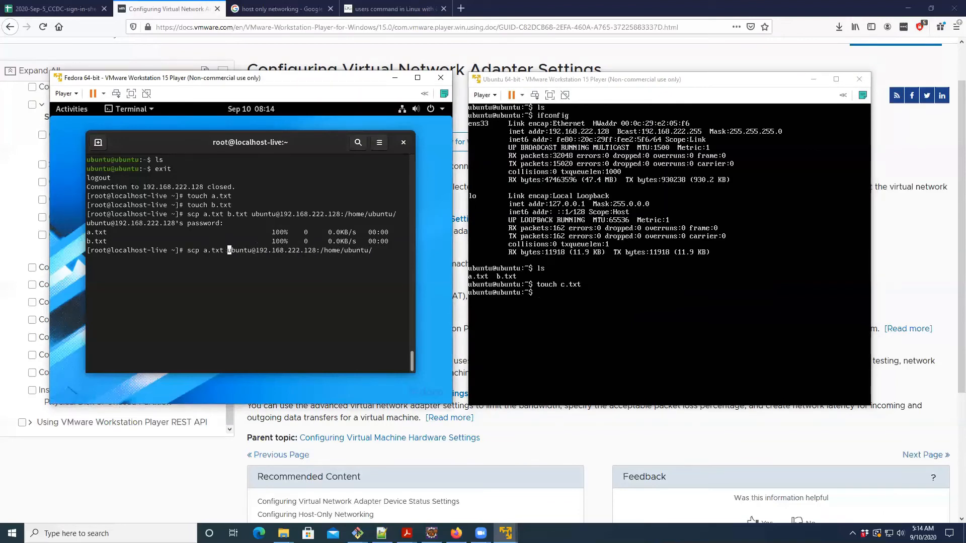
{"action": "key", "text": "BackSpace"}
{"action": "key", "text": "BackSpace"}
{"action": "key", "text": "BackSpace"}
{"action": "key", "text": "BackSpace"}
{"action": "key", "text": "Right"}
{"action": "key", "text": "Right"}
{"action": "key", "text": "Right"}
{"action": "key", "text": "Right"}
{"action": "key", "text": "Right"}
{"action": "key", "text": "Right"}
{"action": "key", "text": "Right"}
{"action": "key", "text": "Right"}
{"action": "key", "text": "Right"}
{"action": "key", "text": "Right"}
{"action": "key", "text": "Right"}
{"action": "key", "text": "Right"}
{"action": "key", "text": "Right"}
{"action": "key", "text": "Right"}
{"action": "key", "text": "Right"}
{"action": "key", "text": "Right"}
{"action": "key", "text": "Right"}
{"action": "key", "text": "Right"}
{"action": "key", "text": "Right"}
{"action": "key", "text": "Right"}
{"action": "key", "text": "Right"}
{"action": "key", "text": "Right"}
{"action": "key", "text": "Right"}
{"action": "key", "text": "Right"}
{"action": "key", "text": "Right"}
{"action": "key", "text": "Right"}
{"action": "key", "text": "Right"}
{"action": "key", "text": "Right"}
{"action": "key", "text": "Right"}
{"action": "key", "text": "Right"}
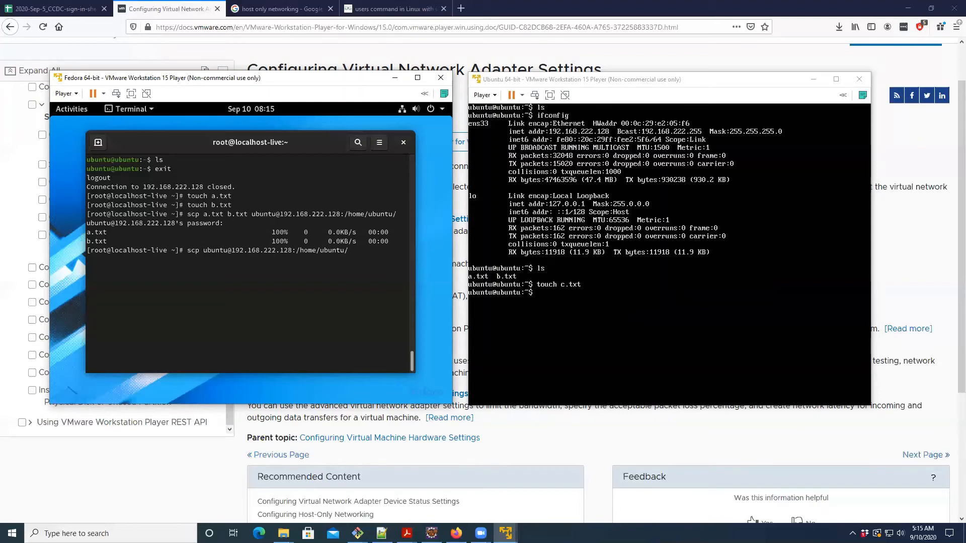
{"action": "type", "text": "c.txt ."}
{"action": "key", "text": "Return"}
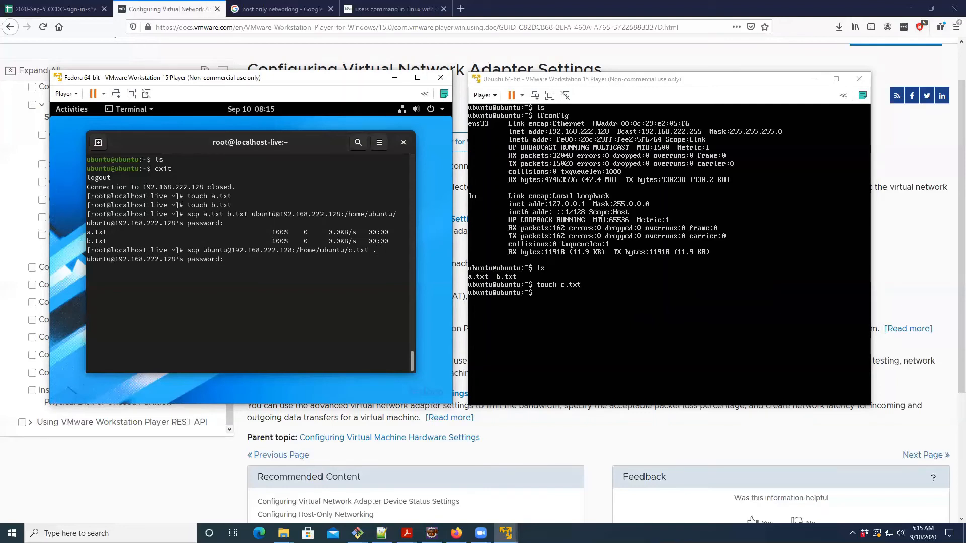
{"action": "key", "text": "Return"}
{"action": "type", "text": "ls"}
{"action": "key", "text": "Return"}
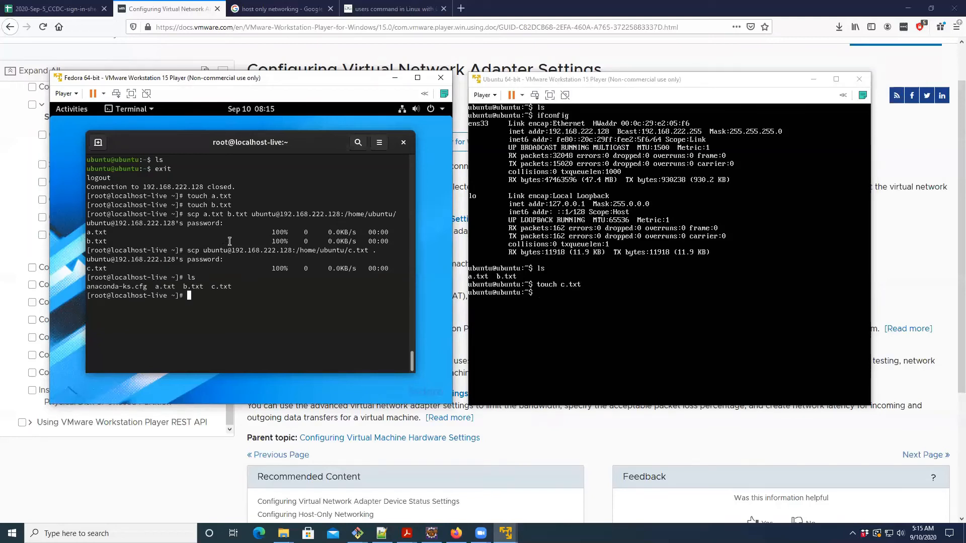
- Begin a vim command in the Ubuntu terminal
{"action": "left_click", "coordinate": [671, 210]}
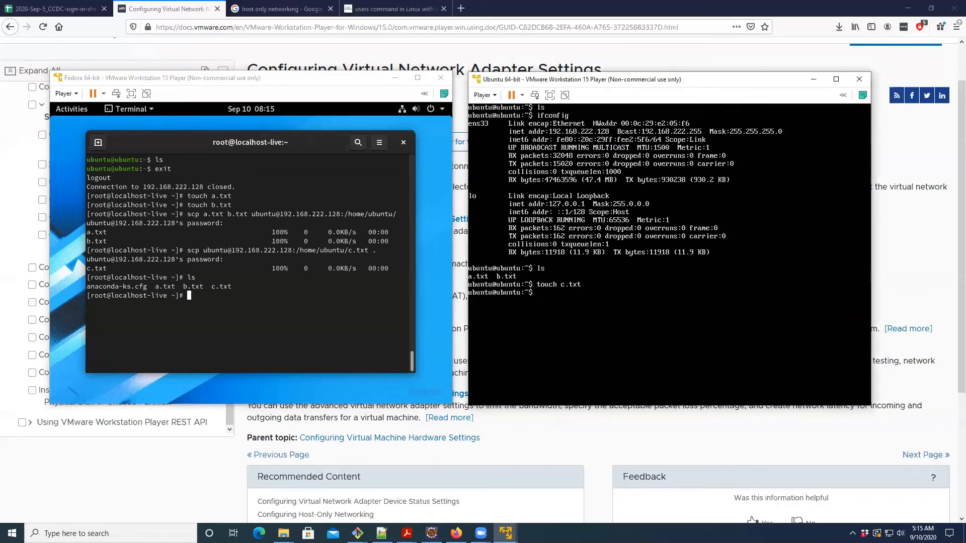
{"action": "key", "text": "BackSpace"}
{"action": "key", "text": "BackSpace"}
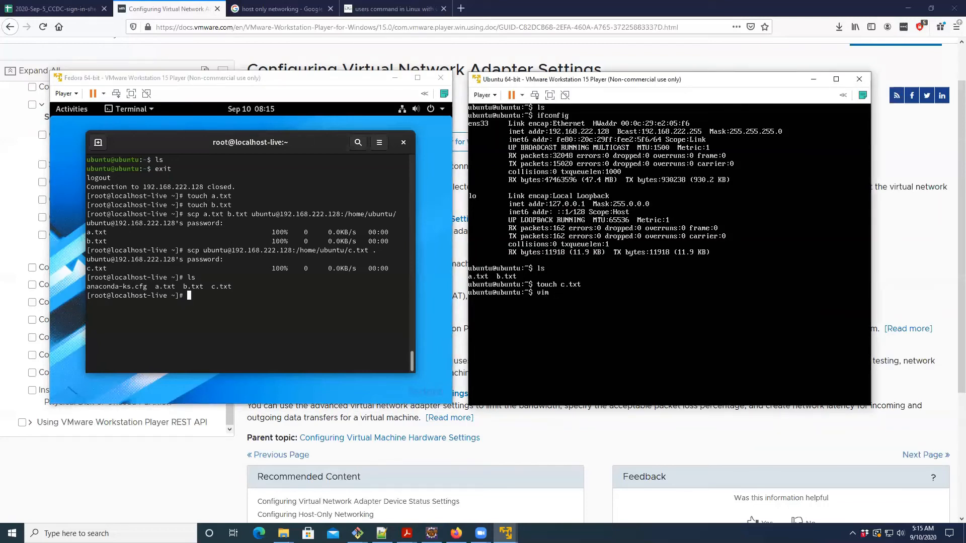
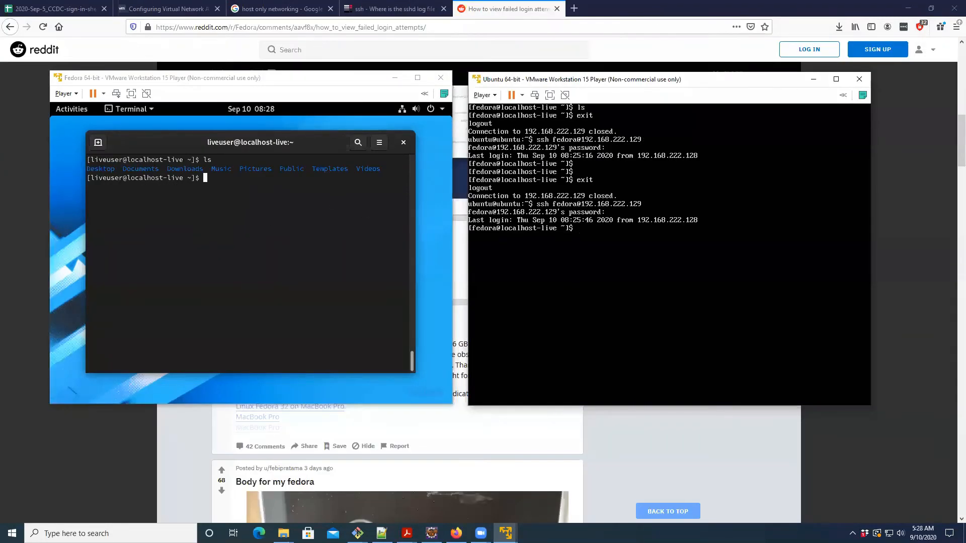
- Exit the SSH session to Fedora and clear the Ubuntu terminal
{"action": "key", "text": "Return"}
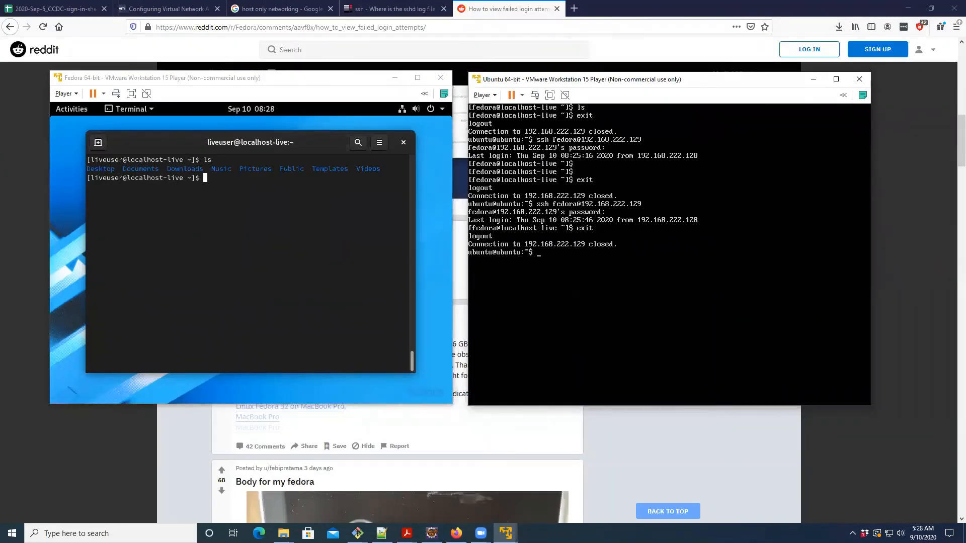
{"action": "key", "text": "ctrl+l"}
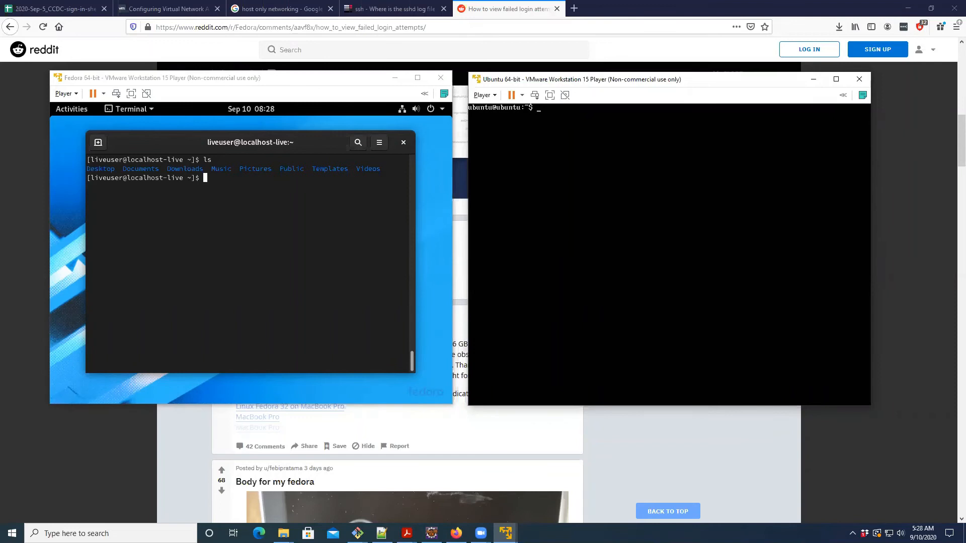
- Start a root shell in the Fedora terminal with sudo -i
{"action": "left_click", "coordinate": [186, 222]}
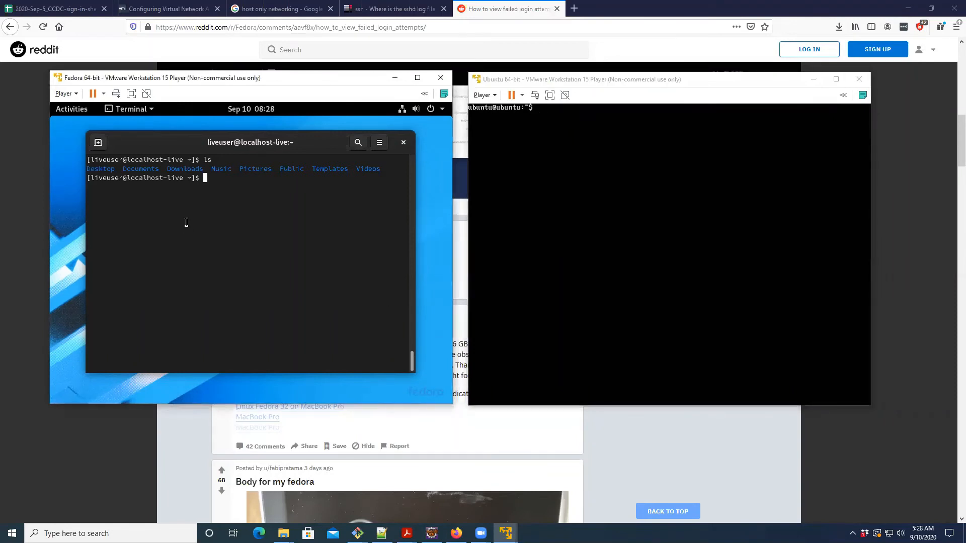
{"action": "type", "text": "sudo"}
{"action": "type", "text": " passwd user"}
{"action": "key", "text": "BackSpace"}
{"action": "key", "text": "BackSpace"}
{"action": "key", "text": "BackSpace"}
{"action": "key", "text": "BackSpace"}
{"action": "key", "text": "BackSpace"}
{"action": "key", "text": "BackSpace"}
{"action": "key", "text": "BackSpace"}
{"action": "key", "text": "BackSpace"}
{"action": "key", "text": "BackSpace"}
{"action": "key", "text": "BackSpace"}
{"action": "key", "text": "BackSpace"}
{"action": "type", "text": "-i"}
{"action": "key", "text": "Return"}
- Try to open /etc/ssh/ssh_config with vim in the Fedora root shell
{"action": "type", "text": "vi"}
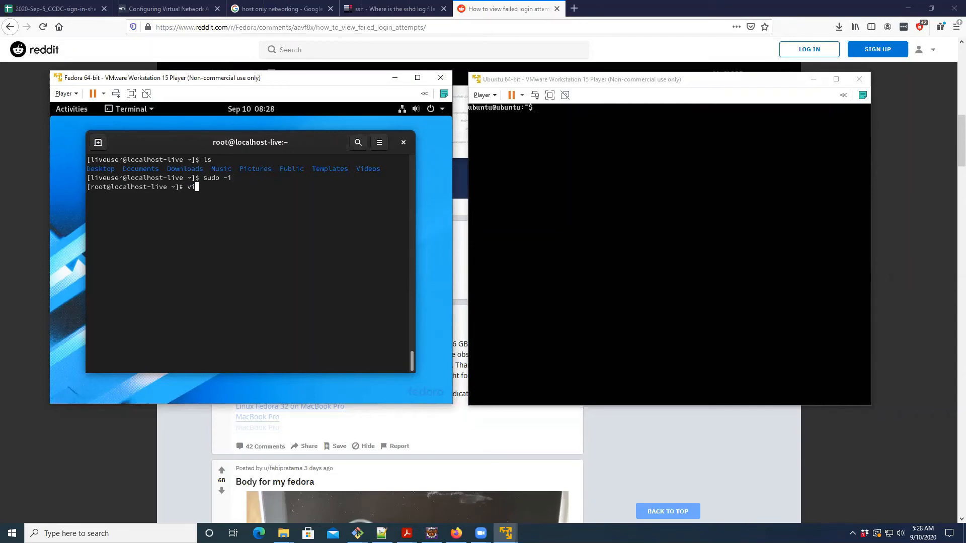
{"action": "type", "text": "m /etc/ss"}
{"action": "key", "text": "Tab"}
{"action": "key", "text": "Tab"}
{"action": "type", "text": "h"}
{"action": "key", "text": "Tab"}
{"action": "type", "text": "ssh"}
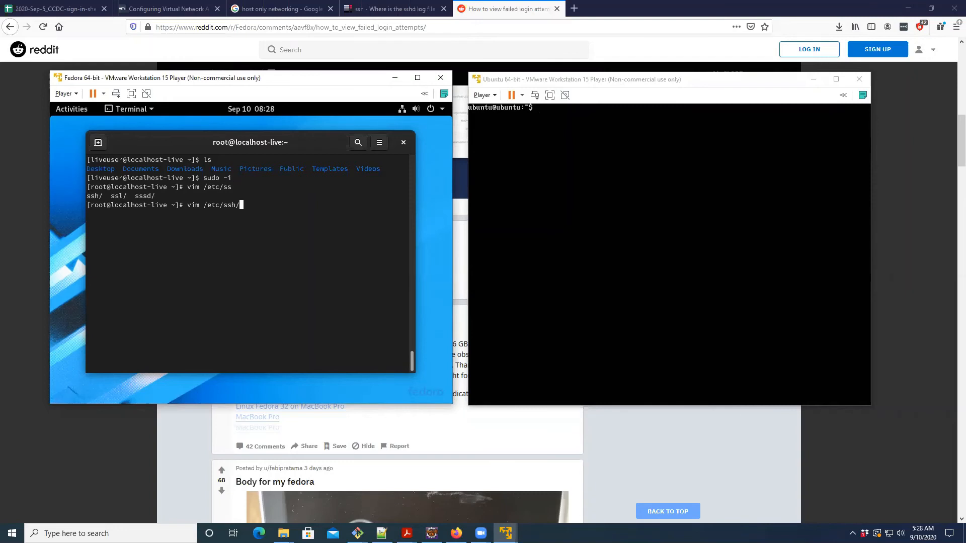
{"action": "type", "text": "_config"}
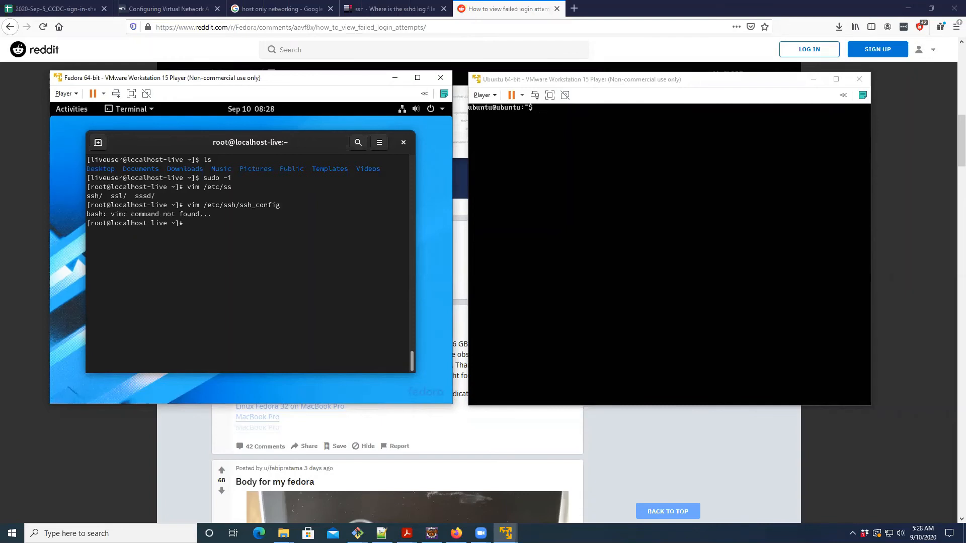
- Try to open /etc/ssh/sshd_config with vim by correcting the previous command's file name
{"action": "key", "text": "Up"}
{"action": "key", "text": "Left"}
{"action": "key", "text": "Left"}
{"action": "key", "text": "Left"}
{"action": "key", "text": "Left"}
{"action": "key", "text": "Left"}
{"action": "key", "text": "Left"}
{"action": "key", "text": "Left"}
{"action": "type", "text": "d_config"}
{"action": "key", "text": "Right"}
{"action": "key", "text": "Right"}
{"action": "key", "text": "Right"}
{"action": "key", "text": "Right"}
{"action": "key", "text": "Right"}
{"action": "key", "text": "Right"}
{"action": "key", "text": "Right"}
{"action": "key", "text": "BackSpace"}
{"action": "key", "text": "BackSpace"}
{"action": "key", "text": "BackSpace"}
{"action": "key", "text": "BackSpace"}
{"action": "key", "text": "BackSpace"}
{"action": "key", "text": "BackSpace"}
{"action": "key", "text": "BackSpace"}
{"action": "key", "text": "Return"}
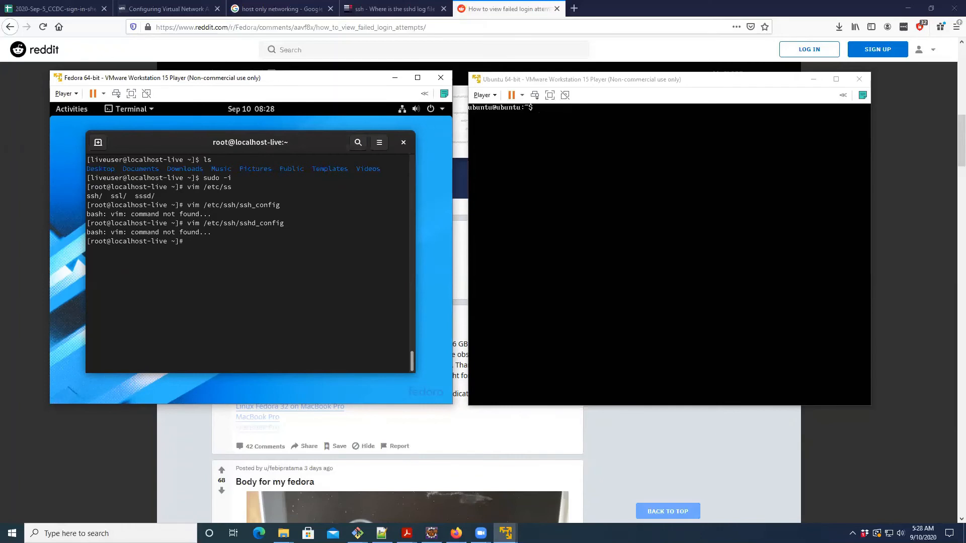
- Open /etc/ssh/sshd_config with vi by changing the editor in the previous command
{"action": "key", "text": "Up"}
{"action": "key", "text": "Left"}
{"action": "key", "text": "Left"}
{"action": "key", "text": "Left"}
{"action": "key", "text": "Left"}
{"action": "key", "text": "Left"}
{"action": "key", "text": "Left"}
{"action": "key", "text": "Left"}
{"action": "key", "text": "Left"}
{"action": "key", "text": "Left"}
{"action": "key", "text": "Left"}
{"action": "key", "text": "Left"}
{"action": "key", "text": "Left"}
{"action": "key", "text": "Left"}
{"action": "key", "text": "Left"}
{"action": "key", "text": "Left"}
{"action": "key", "text": "Left"}
{"action": "key", "text": "Left"}
{"action": "key", "text": "Left"}
{"action": "key", "text": "Left"}
{"action": "key", "text": "Left"}
{"action": "key", "text": "BackSpace"}
{"action": "key", "text": "Return"}
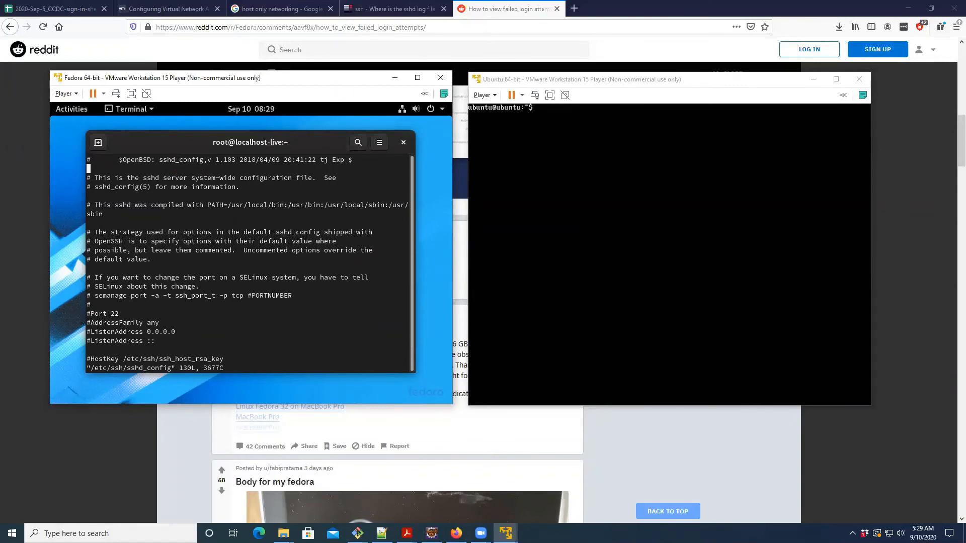
- Examine the port, listen address, host key and logging settings in sshd_config
{"action": "key", "text": "Down"}
{"action": "key", "text": "Down"}
{"action": "key", "text": "Down"}
{"action": "key", "text": "Down"}
{"action": "key", "text": "Down"}
{"action": "key", "text": "Down"}
{"action": "key", "text": "Down"}
{"action": "key", "text": "Down"}
{"action": "key", "text": "Down"}
{"action": "key", "text": "Down"}
{"action": "key", "text": "Down"}
{"action": "key", "text": "Down"}
{"action": "key", "text": "Down"}
{"action": "key", "text": "Down"}
{"action": "key", "text": "Down"}
{"action": "key", "text": "Down"}
{"action": "key", "text": "Up"}
{"action": "key", "text": "Up"}
{"action": "key", "text": "Right"}
{"action": "key", "text": "Up"}
{"action": "key", "text": "Down"}
{"action": "key", "text": "Down"}
{"action": "key", "text": "Down"}
{"action": "key", "text": "Down"}
{"action": "key", "text": "Down"}
{"action": "key", "text": "Down"}
{"action": "key", "text": "Down"}
{"action": "key", "text": "Down"}
{"action": "key", "text": "Down"}
{"action": "key", "text": "Down"}
{"action": "key", "text": "Down"}
{"action": "key", "text": "Down"}
{"action": "key", "text": "Down"}
{"action": "key", "text": "Down"}
{"action": "key", "text": "Down"}
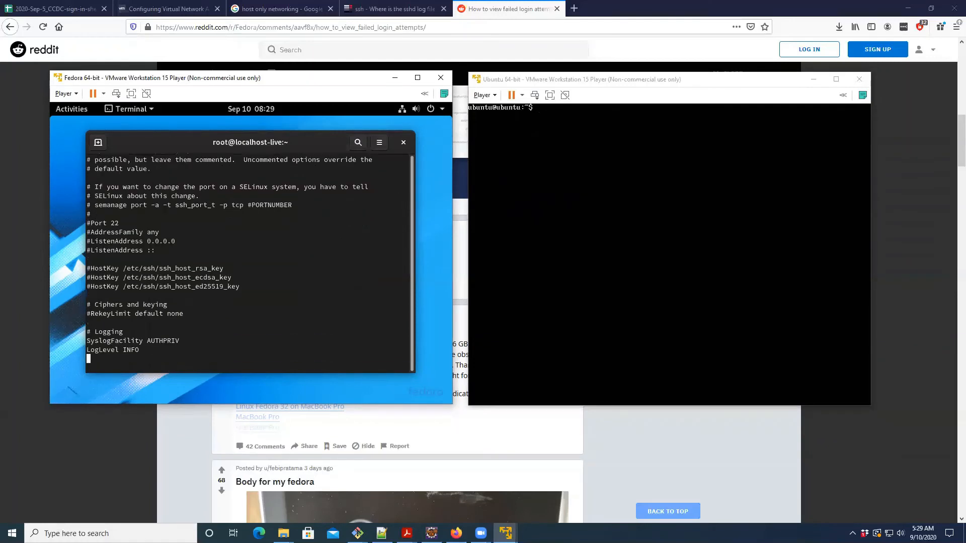
{"action": "key", "text": "Up"}
{"action": "key", "text": "Up"}
{"action": "key", "text": "Up"}
{"action": "key", "text": "Up"}
{"action": "key", "text": "Up"}
{"action": "key", "text": "Up"}
{"action": "key", "text": "Down"}
{"action": "key", "text": "Down"}
{"action": "key", "text": "Down"}
{"action": "key", "text": "Down"}
{"action": "key", "text": "Down"}
{"action": "key", "text": "Down"}
{"action": "key", "text": "Down"}
{"action": "key", "text": "Down"}
{"action": "key", "text": "Up"}
{"action": "key", "text": "Up"}
{"action": "key", "text": "Up"}
{"action": "key", "text": "Up"}
{"action": "key", "text": "Up"}
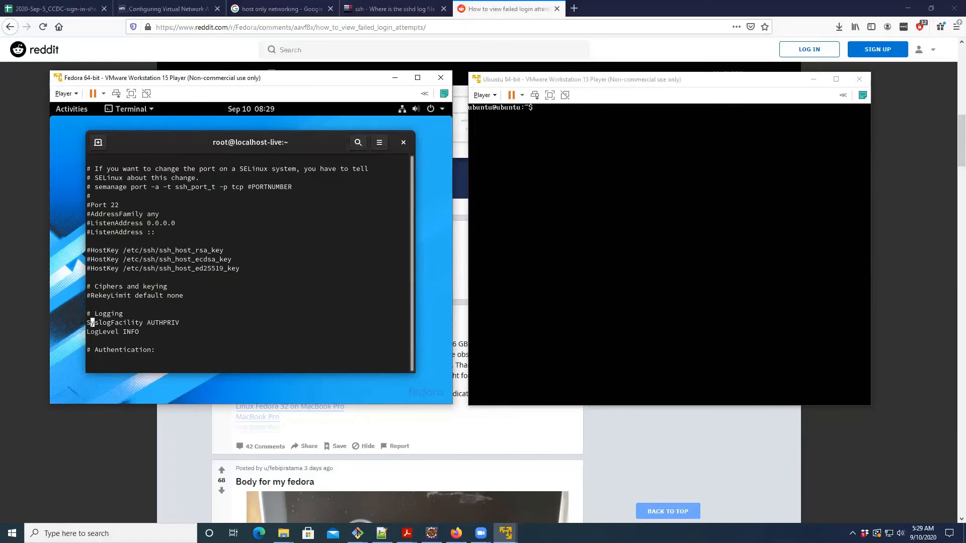
- Examine the authentication settings in sshd_config, from root login and login attempts through public keys to password authentication
{"action": "key", "text": "Down"}
{"action": "key", "text": "Down"}
{"action": "key", "text": "Down"}
{"action": "key", "text": "Down"}
{"action": "key", "text": "Down"}
{"action": "key", "text": "Down"}
{"action": "key", "text": "Down"}
{"action": "key", "text": "Down"}
{"action": "key", "text": "Down"}
{"action": "key", "text": "Down"}
{"action": "key", "text": "Up"}
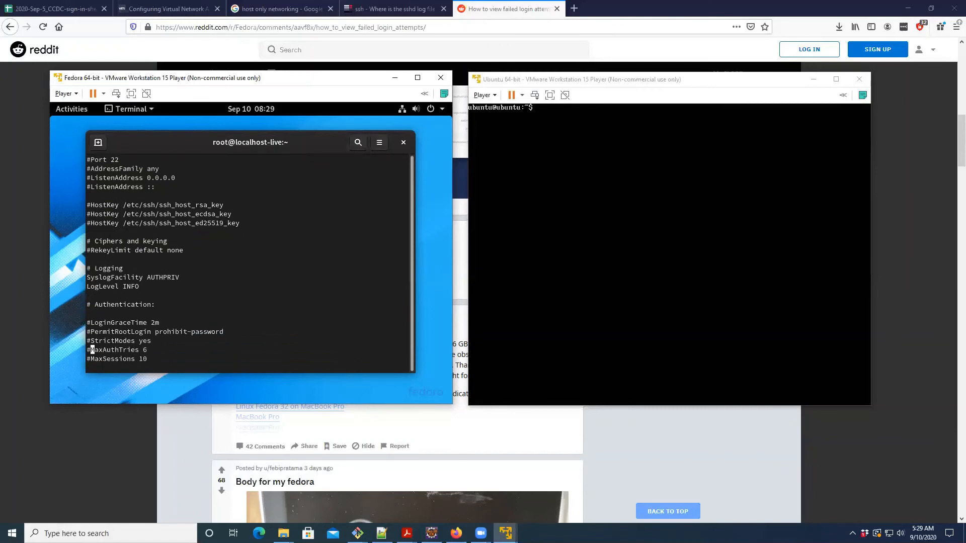
{"action": "key", "text": "Up"}
{"action": "key", "text": "Up"}
{"action": "key", "text": "Up"}
{"action": "key", "text": "Up"}
{"action": "key", "text": "Up"}
{"action": "key", "text": "Up"}
{"action": "key", "text": "Up"}
{"action": "key", "text": "Up"}
{"action": "key", "text": "Up"}
{"action": "key", "text": "Up"}
{"action": "key", "text": "Up"}
{"action": "key", "text": "Down"}
{"action": "key", "text": "Down"}
{"action": "key", "text": "Down"}
{"action": "key", "text": "Down"}
{"action": "key", "text": "Down"}
{"action": "key", "text": "Down"}
{"action": "key", "text": "Down"}
{"action": "key", "text": "Down"}
{"action": "key", "text": "Down"}
{"action": "key", "text": "Down"}
{"action": "key", "text": "Down"}
{"action": "key", "text": "Down"}
{"action": "key", "text": "Down"}
{"action": "key", "text": "Down"}
{"action": "key", "text": "Down"}
{"action": "key", "text": "Down"}
{"action": "key", "text": "Down"}
{"action": "key", "text": "Down"}
{"action": "key", "text": "Down"}
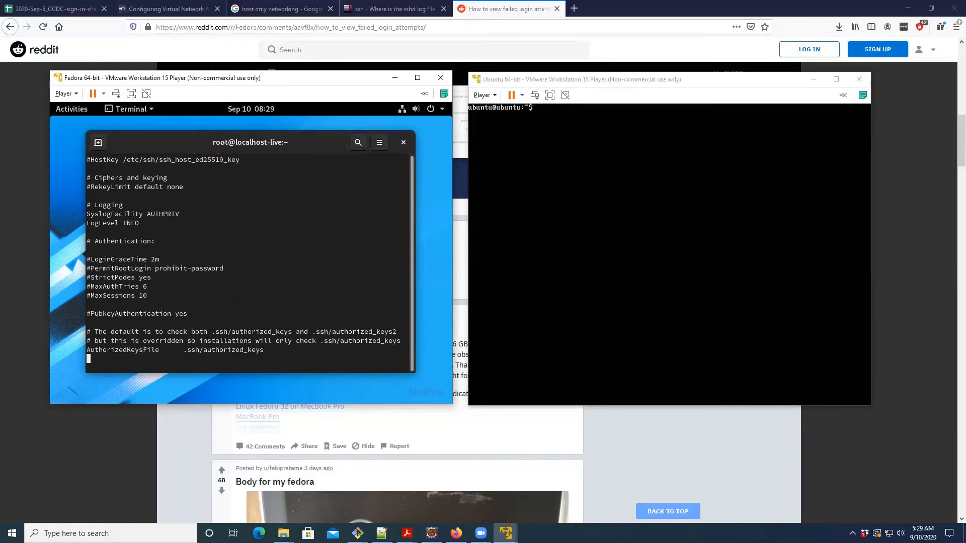
{"action": "key", "text": "Up"}
{"action": "key", "text": "Right"}
{"action": "key", "text": "Up"}
{"action": "key", "text": "Up"}
{"action": "key", "text": "Up"}
{"action": "key", "text": "Up"}
{"action": "key", "text": "Up"}
{"action": "key", "text": "Up"}
{"action": "key", "text": "Up"}
{"action": "key", "text": "Down"}
{"action": "key", "text": "Down"}
{"action": "key", "text": "Down"}
{"action": "key", "text": "Down"}
{"action": "key", "text": "Down"}
{"action": "key", "text": "Down"}
{"action": "key", "text": "Down"}
{"action": "key", "text": "Down"}
{"action": "key", "text": "Down"}
{"action": "key", "text": "Down"}
{"action": "key", "text": "Down"}
{"action": "key", "text": "Down"}
{"action": "key", "text": "Down"}
{"action": "key", "text": "Down"}
{"action": "key", "text": "Down"}
{"action": "key", "text": "Down"}
{"action": "key", "text": "Down"}
{"action": "key", "text": "Down"}
{"action": "key", "text": "Down"}
{"action": "key", "text": "Down"}
{"action": "key", "text": "Down"}
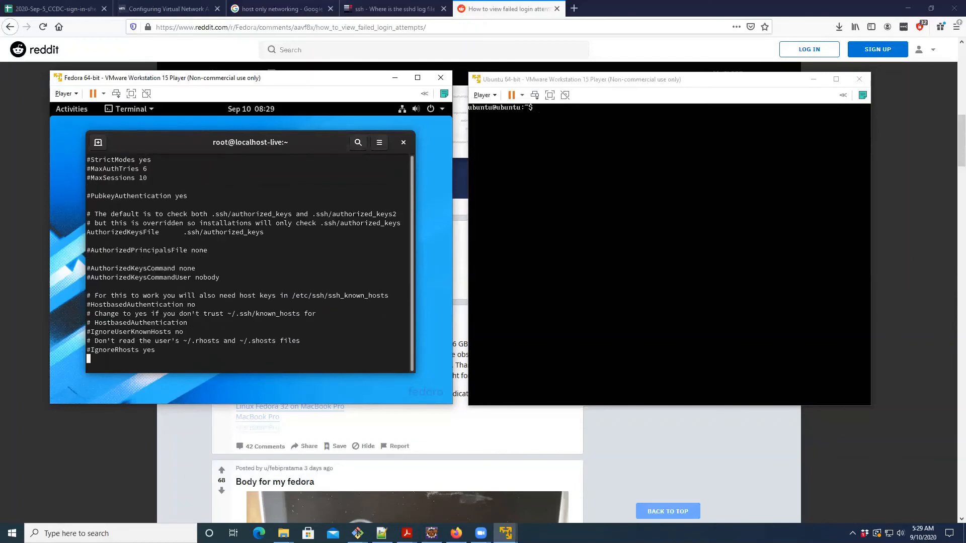
{"action": "key", "text": "Down"}
{"action": "key", "text": "Down"}
{"action": "key", "text": "Down"}
{"action": "key", "text": "Down"}
{"action": "key", "text": "Down"}
{"action": "key", "text": "Down"}
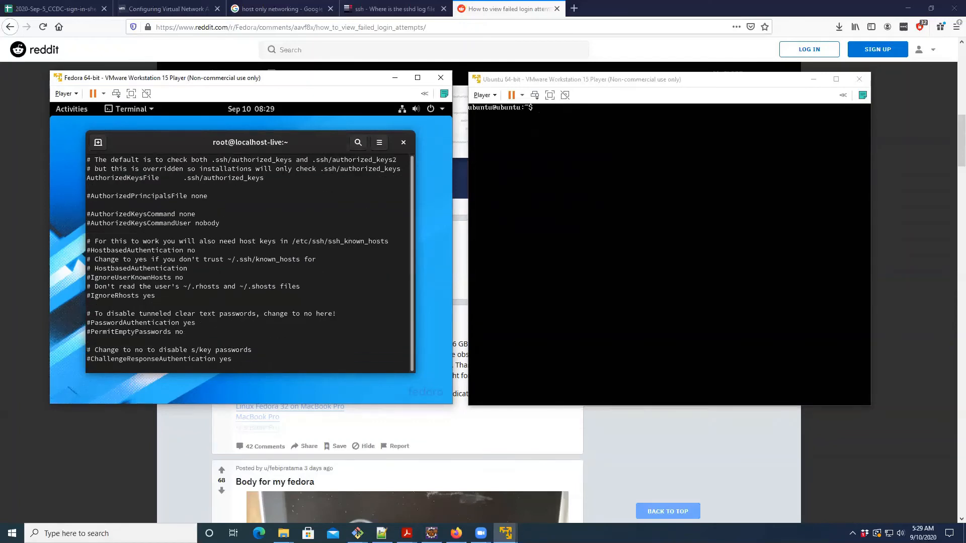
- Uncomment the PasswordAuthentication yes line in sshd_config, then save the file and quit vi with :wq!
{"action": "key", "text": "Up"}
{"action": "key", "text": "Up"}
{"action": "key", "text": "Up"}
{"action": "key", "text": "Right"}
{"action": "key", "text": "i"}
{"action": "key", "text": "BackSpace"}
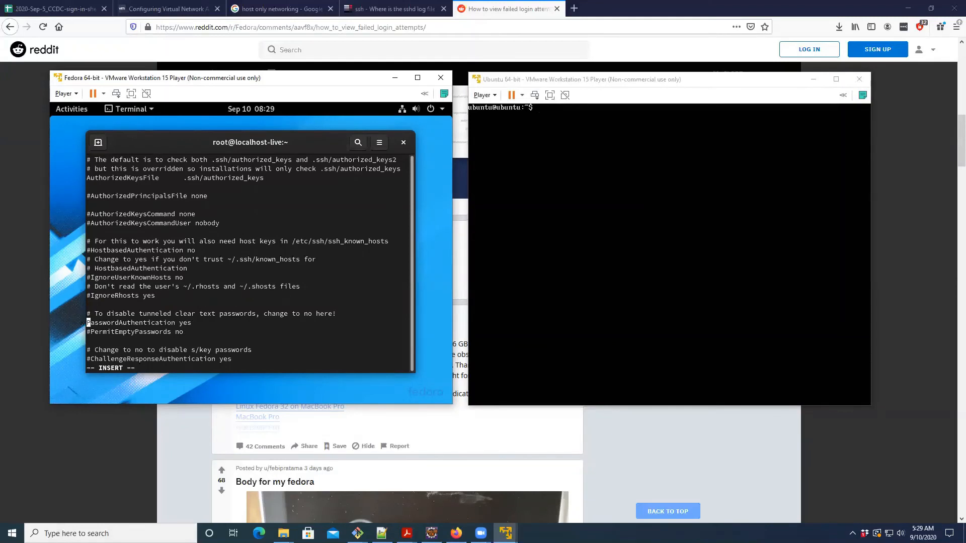
{"action": "key", "text": "Escape"}
{"action": "type", "text": ":wq!"}
{"action": "key", "text": "Return"}
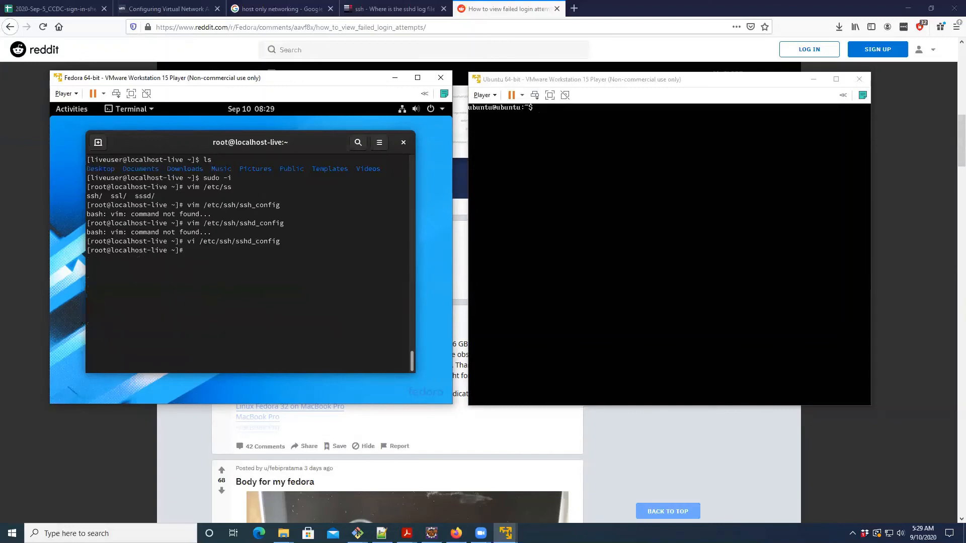
- Restart Fedora's SSH server with sudo service sshd restart
{"action": "type", "text": "sudo"}
{"action": "type", "text": "service sshd restart"}
{"action": "key", "text": "Left"}
{"action": "key", "text": "Left"}
{"action": "key", "text": "Left"}
{"action": "key", "text": "Left"}
{"action": "key", "text": "Left"}
{"action": "key", "text": "Left"}
{"action": "key", "text": "Left"}
{"action": "key", "text": "Left"}
{"action": "key", "text": "Left"}
{"action": "key", "text": "Right"}
{"action": "key", "text": "Right"}
{"action": "key", "text": "Right"}
{"action": "key", "text": "Right"}
{"action": "key", "text": "Right"}
{"action": "key", "text": "Right"}
{"action": "key", "text": "Right"}
{"action": "key", "text": "Right"}
{"action": "key", "text": "Right"}
{"action": "key", "text": "Right"}
{"action": "key", "text": "Return"}
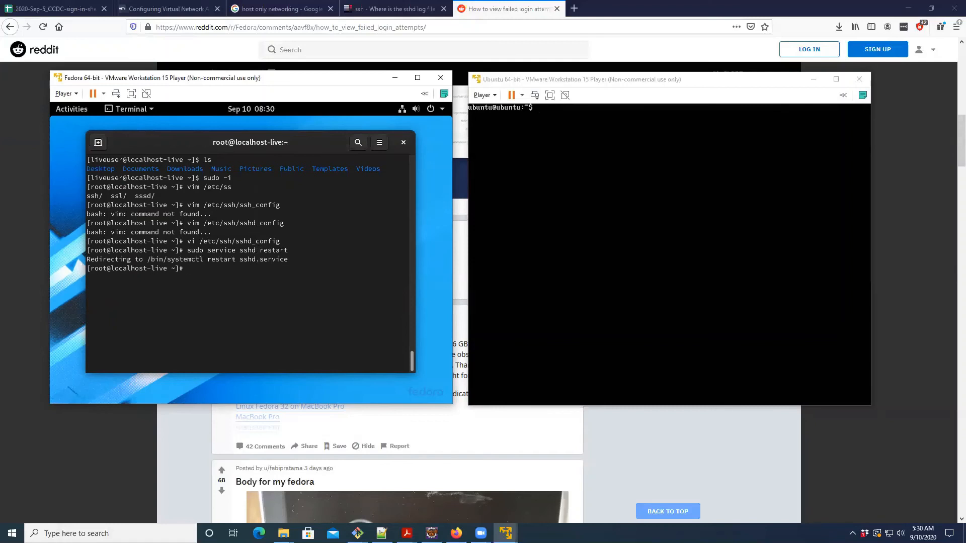
- Check the SSH server with sudo service sshd status, then clear the Fedora terminal
{"action": "key", "text": "Up"}
{"action": "key", "text": "BackSpace"}
{"action": "key", "text": "BackSpace"}
{"action": "key", "text": "BackSpace"}
{"action": "key", "text": "BackSpace"}
{"action": "key", "text": "BackSpace"}
{"action": "key", "text": "BackSpace"}
{"action": "key", "text": "BackSpace"}
{"action": "type", "text": "status"}
{"action": "key", "text": "Return"}
{"action": "key", "text": "q"}
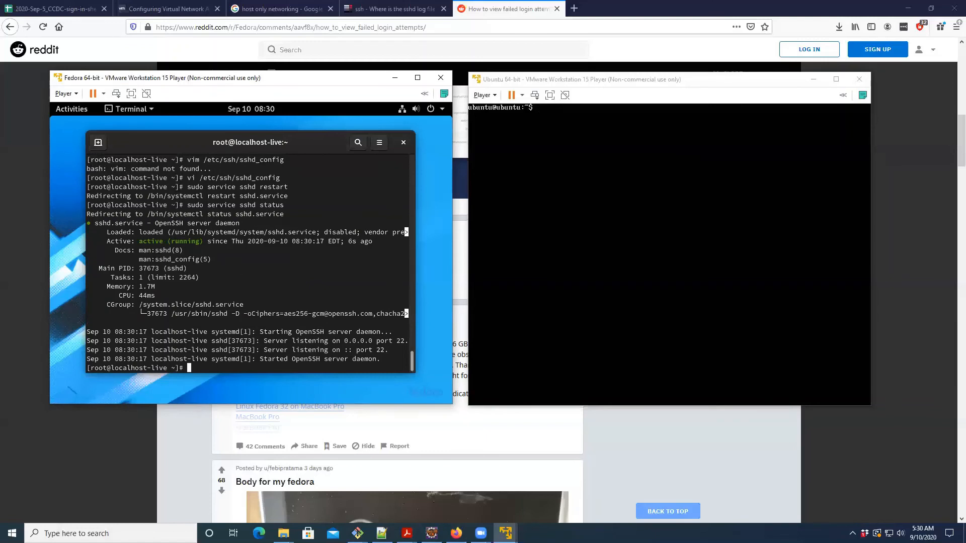
{"action": "key", "text": "ctrl+l"}
{"action": "left_click", "coordinate": [699, 148]}
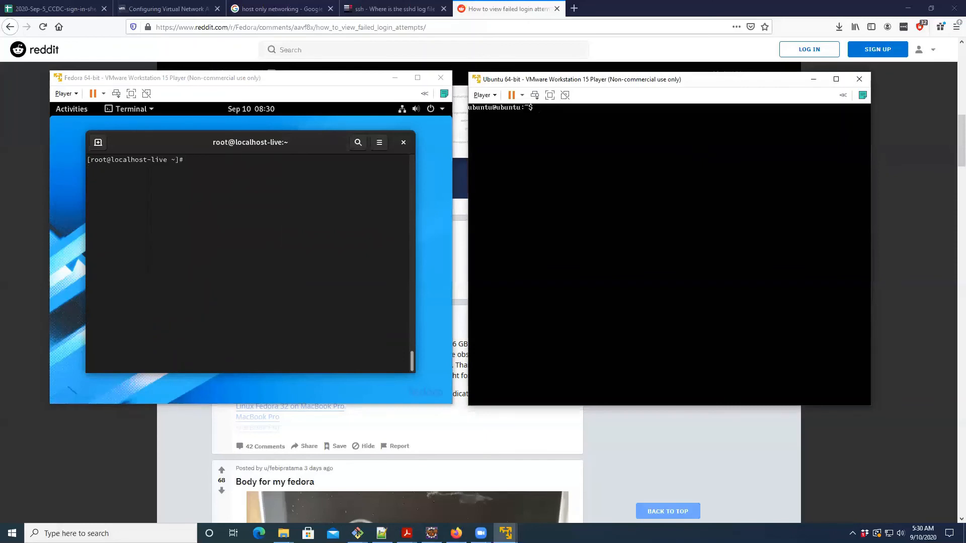
{"action": "type", "text": "ssh fedora@192.168.222.129"}
{"action": "key", "text": "Return"}
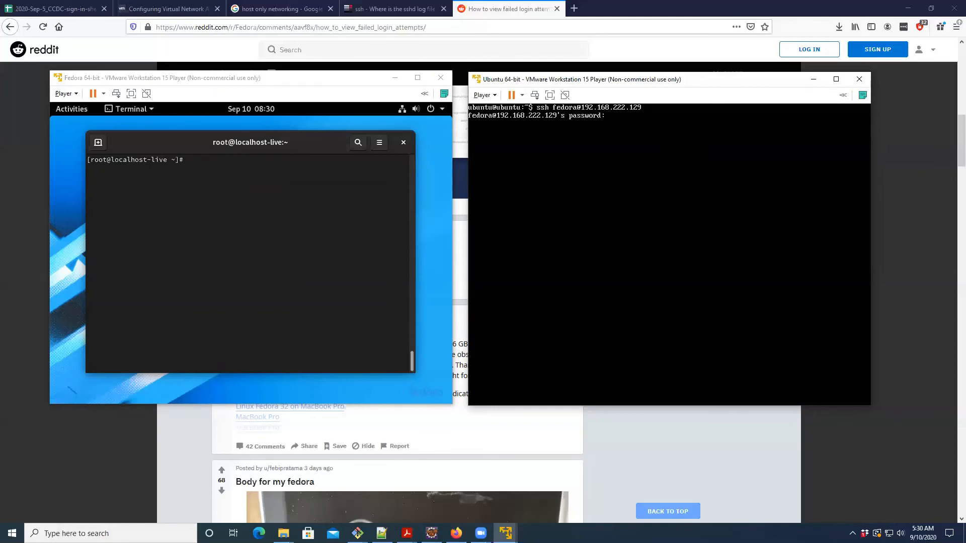
{"action": "key", "text": "Return"}
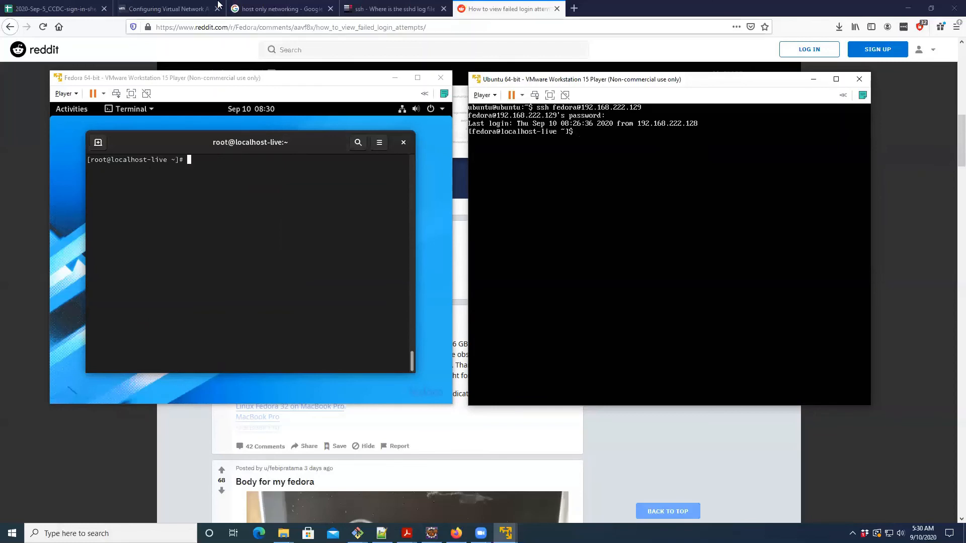
- Log out of the Fedora SSH session in the Ubuntu terminal with exit
{"action": "left_click", "coordinate": [204, 211]}
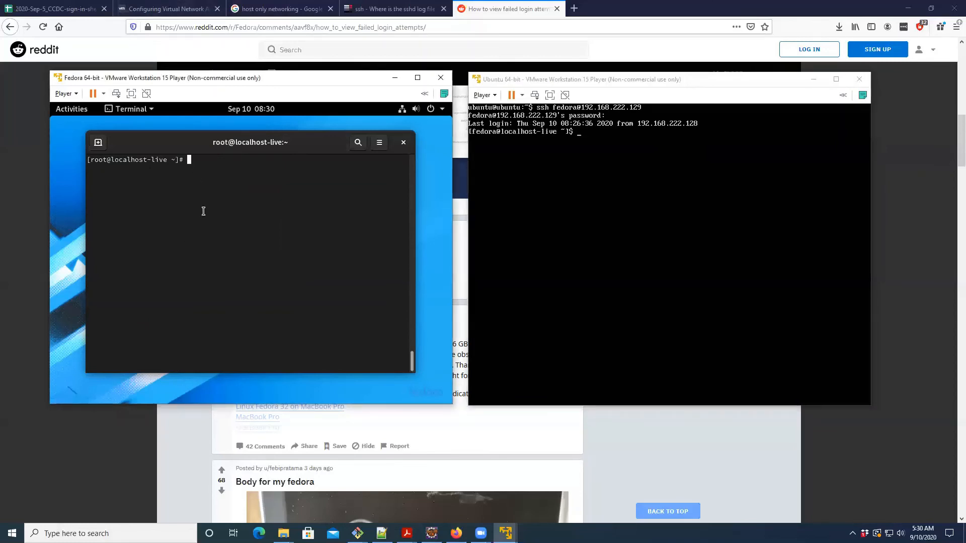
{"action": "left_click", "coordinate": [619, 212]}
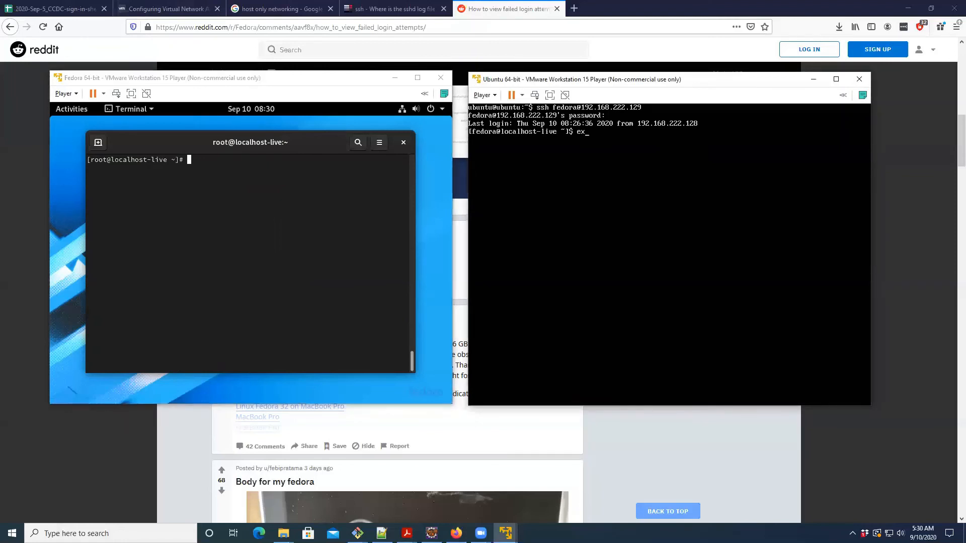
{"action": "key", "text": "Return"}
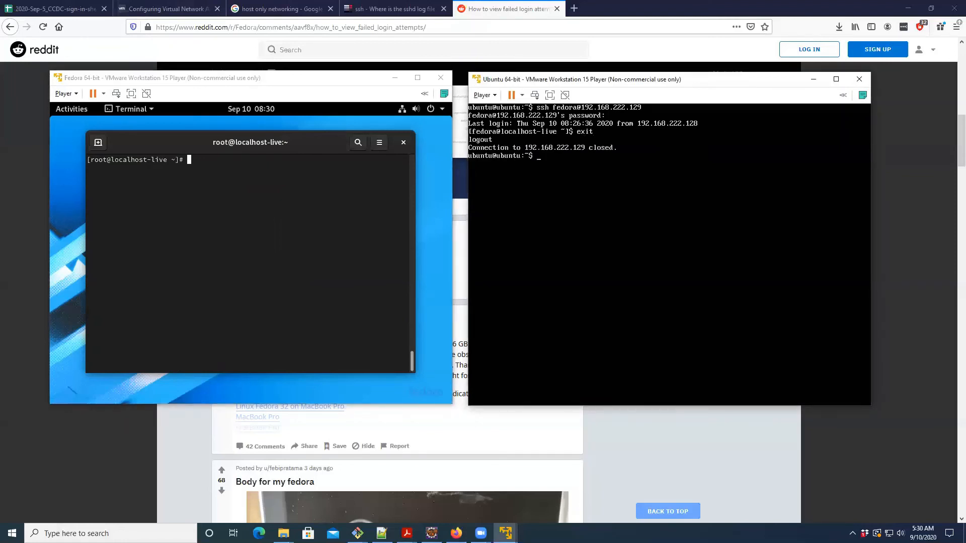
- Change to /var/log in the Fedora root shell and list its files
{"action": "left_click", "coordinate": [192, 188]}
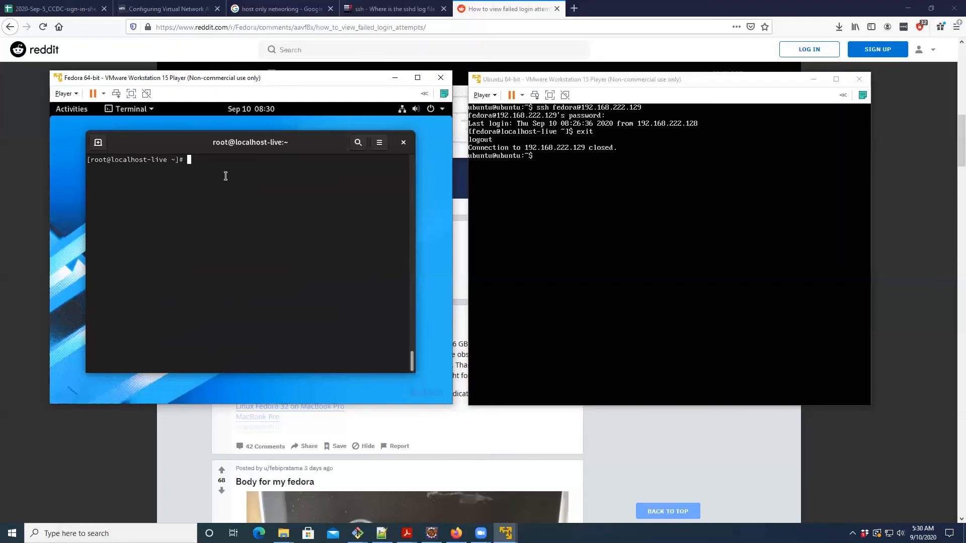
{"action": "type", "text": "cd /var/log"}
{"action": "key", "text": "Return"}
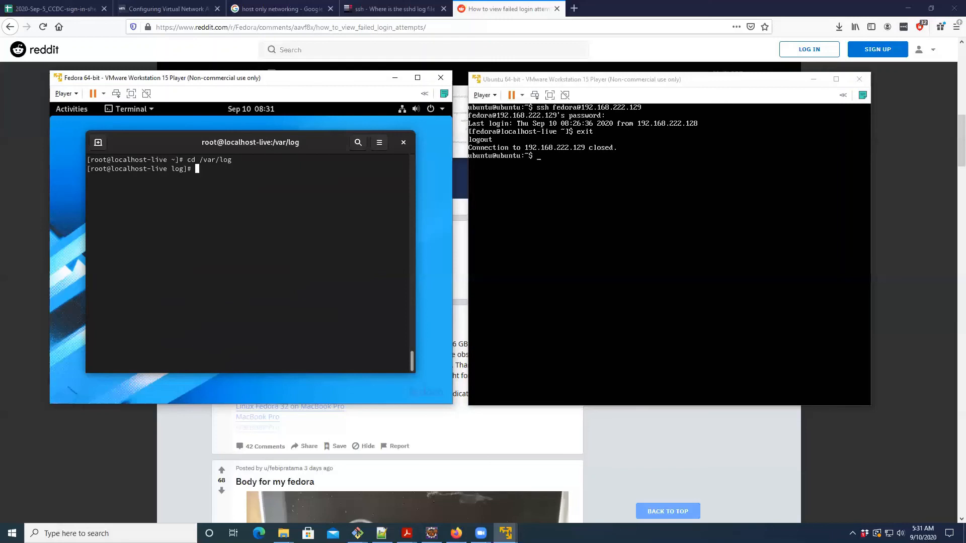
{"action": "type", "text": "ls"}
{"action": "key", "text": "Return"}
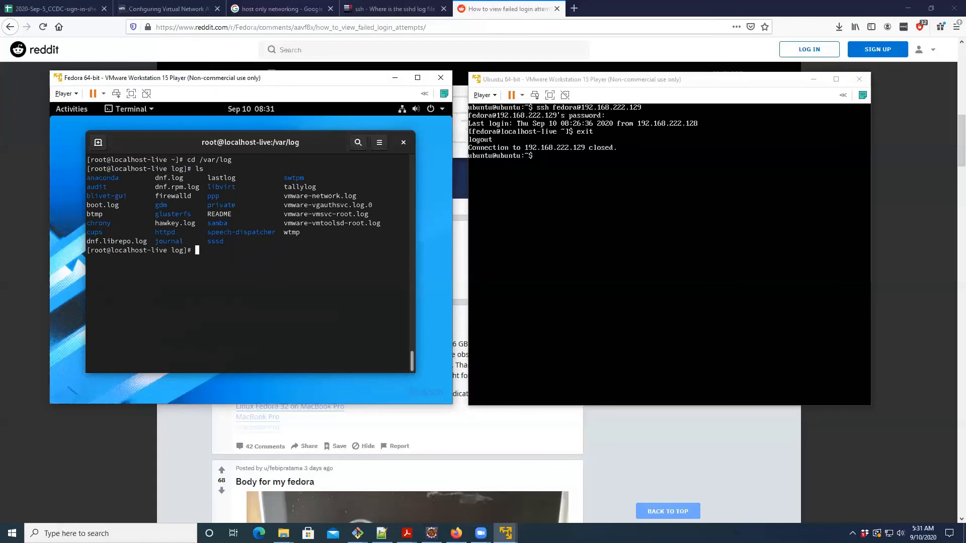
- Run lastlog on Fedora and examine the fedora account's last login and its source address
{"action": "type", "text": "lastlog"}
{"action": "key", "text": "Return"}
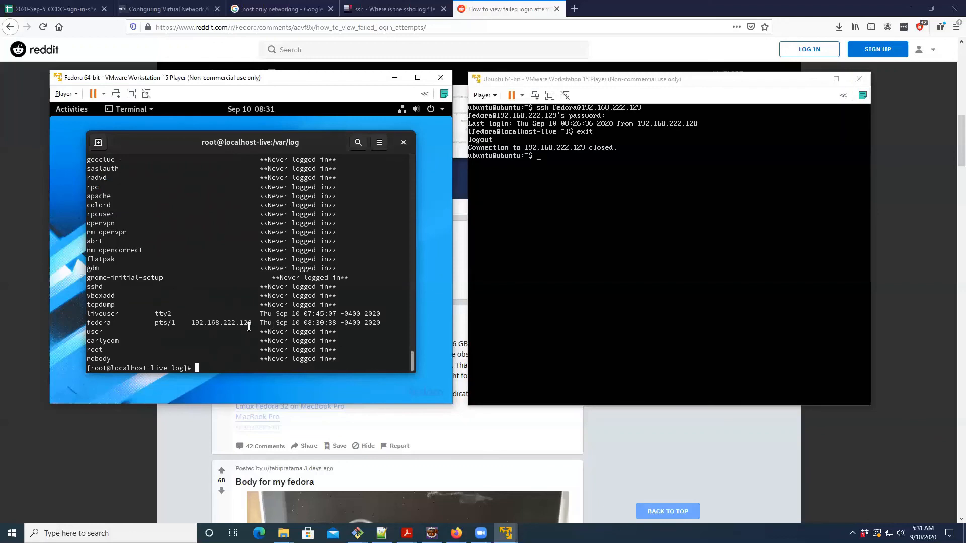
{"action": "double_click", "coordinate": [100, 323]}
{"action": "left_click_drag", "start_coordinate": [191, 323], "coordinate": [251, 323]}
{"action": "scroll", "coordinate": [251, 319], "scroll_direction": "up", "scroll_amount": 3}
{"action": "scroll", "coordinate": [250, 313], "scroll_direction": "down", "scroll_amount": 3}
- Change to /var/log in the Ubuntu terminal, clear the screen and list the directory's files
{"action": "left_click", "coordinate": [626, 171]}
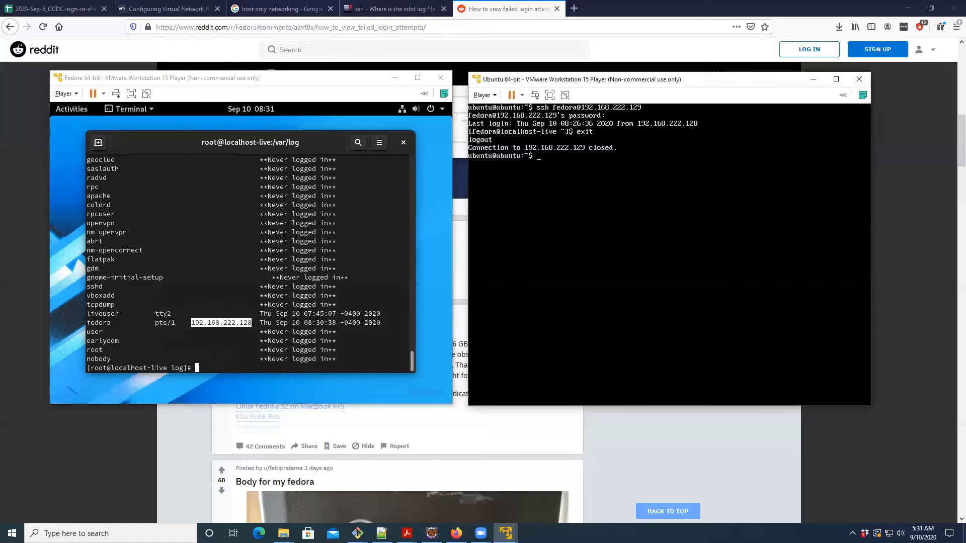
{"action": "type", "text": "cd /var/log"}
{"action": "key", "text": "Return"}
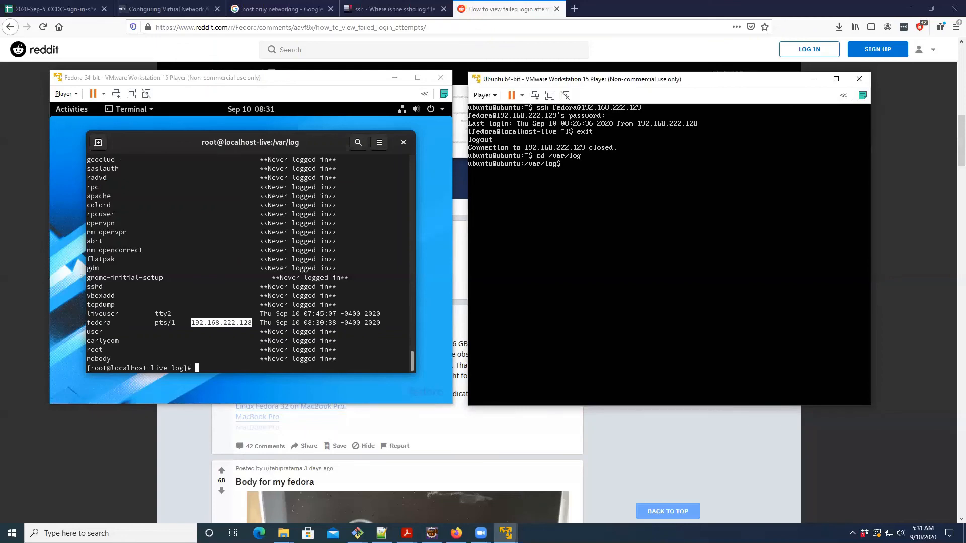
{"action": "key", "text": "ctrl+l"}
{"action": "type", "text": "ls"}
{"action": "key", "text": "Return"}
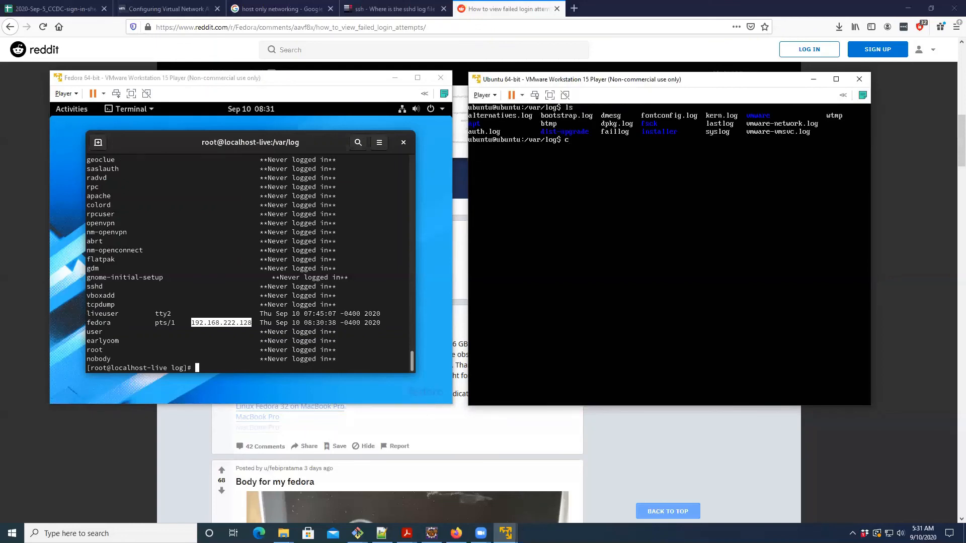
- Run lastlog on Ubuntu to view each account's last login
{"action": "key", "text": "BackSpace"}
{"action": "key", "text": "BackSpace"}
{"action": "type", "text": "lastlog"}
{"action": "key", "text": "Return"}
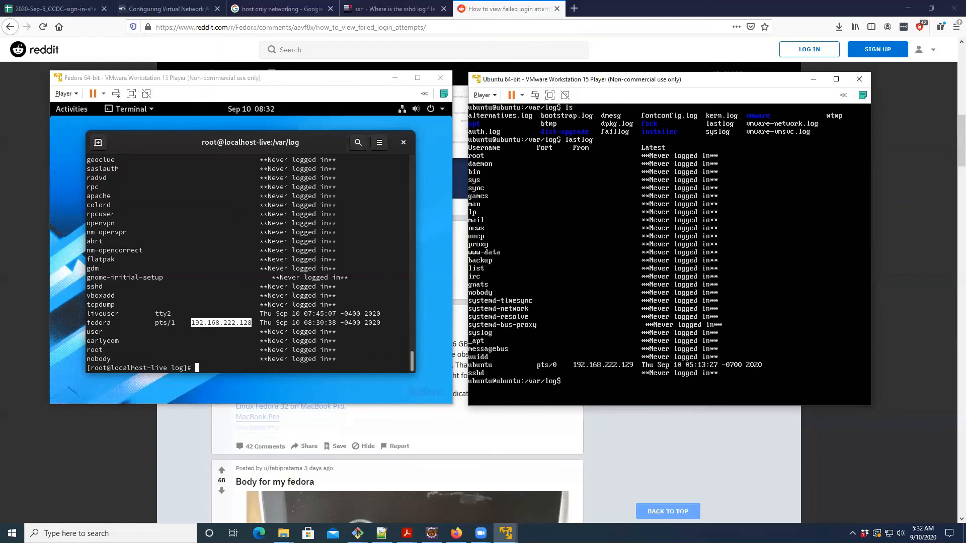
- Display Fedora's network interface addresses with ifconfig
{"action": "left_click", "coordinate": [179, 267]}
{"action": "type", "text": "ifconfig"}
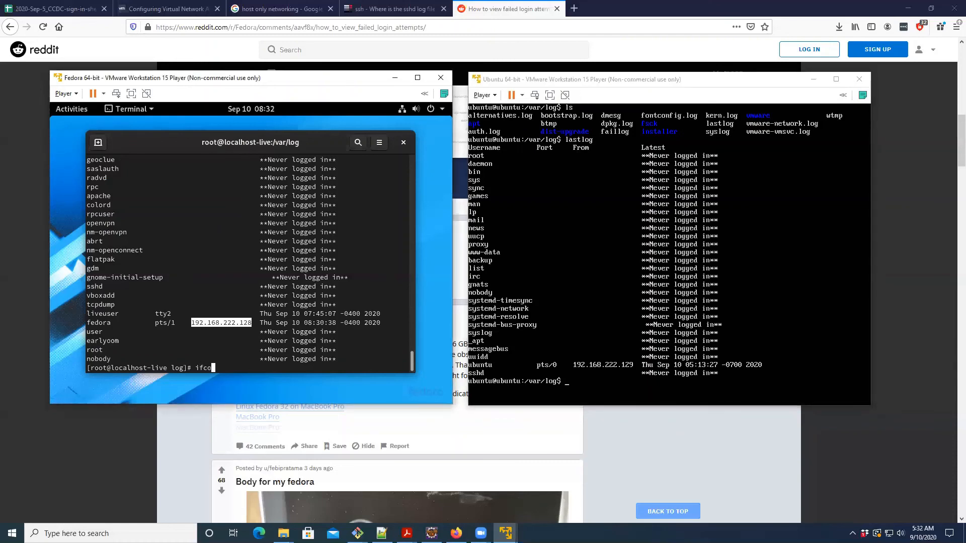
{"action": "key", "text": "Return"}
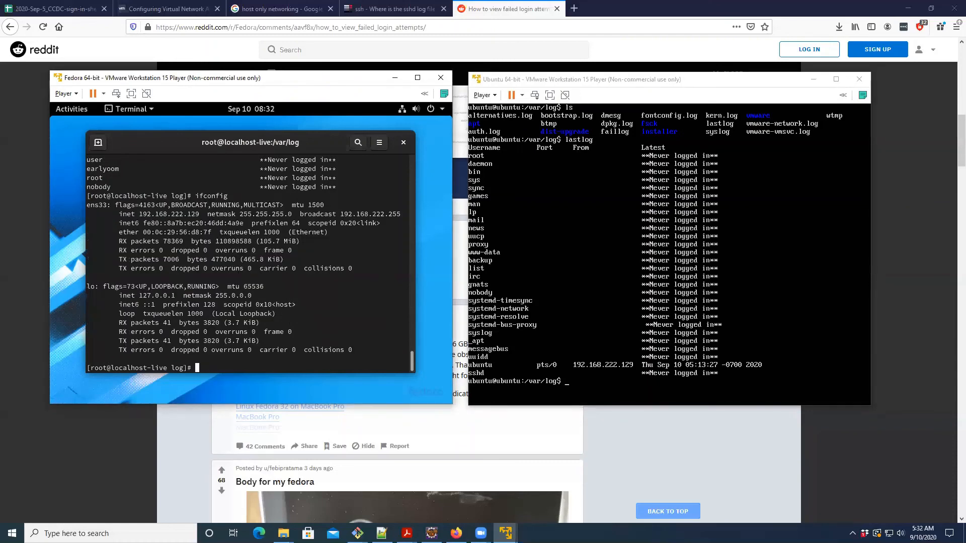
- Highlight Fedora's ens33 inet address for comparison, and list Ubuntu's /var/log files to print auth.log with cat
{"action": "double_click", "coordinate": [164, 212]}
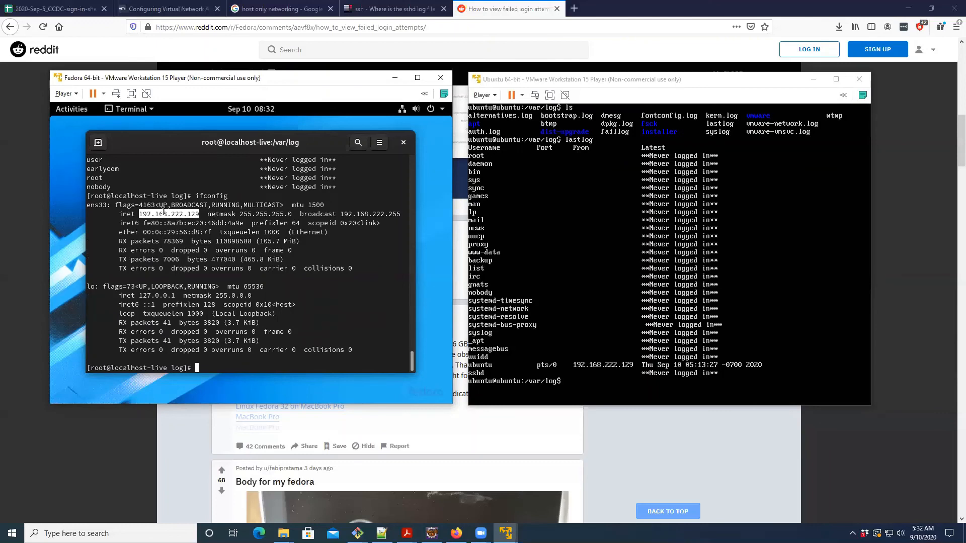
{"action": "left_click", "coordinate": [604, 232]}
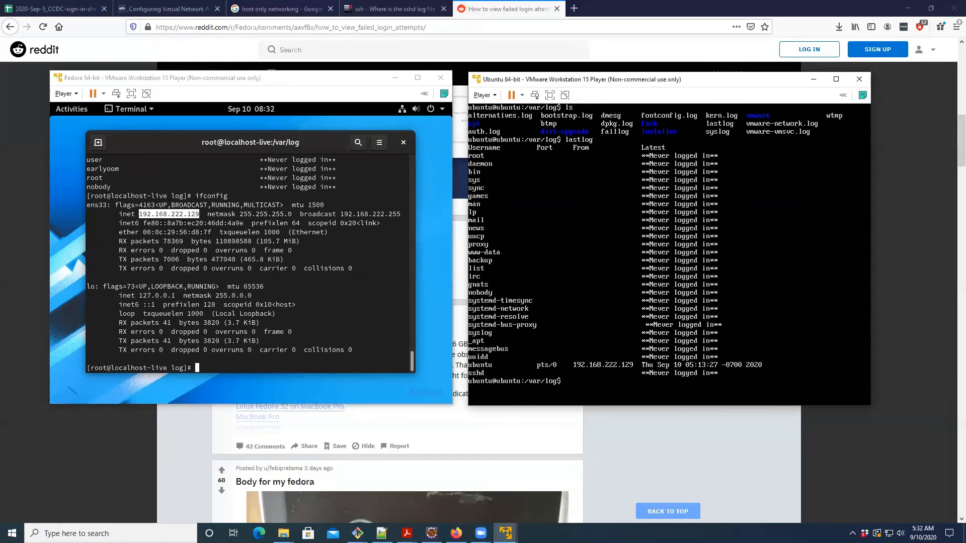
{"action": "type", "text": "ls"}
{"action": "key", "text": "Return"}
{"action": "type", "text": "cat aut"}
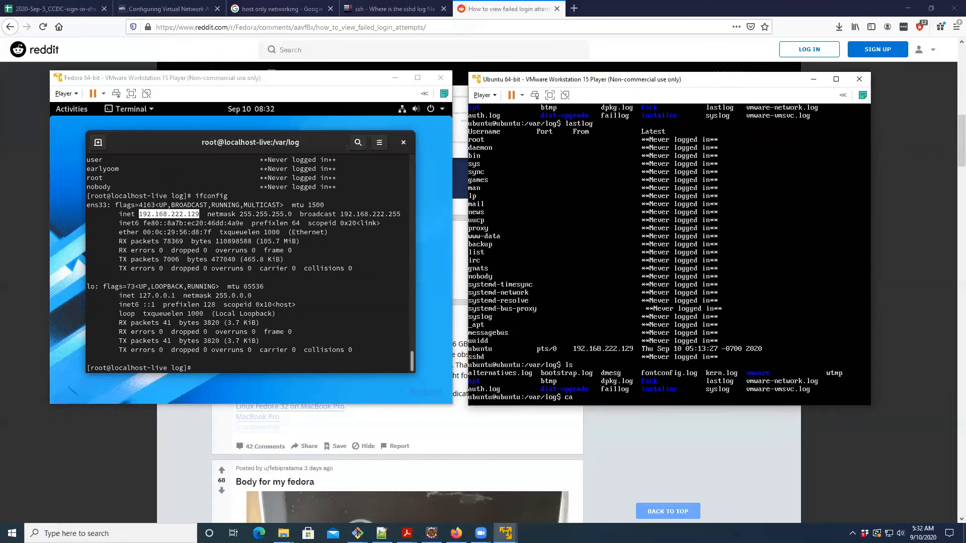
{"action": "type", "text": "h.log"}
{"action": "key", "text": "Return"}
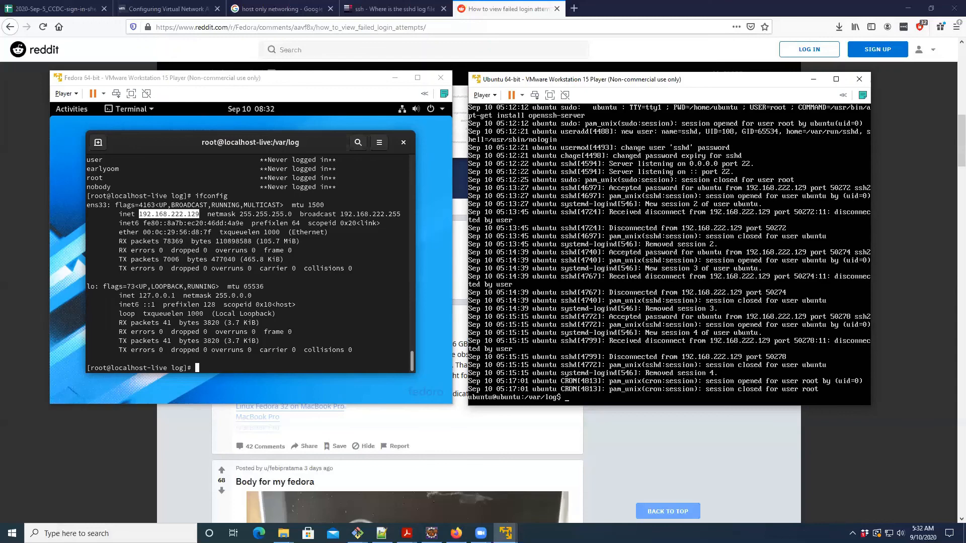
- Filter Ubuntu's auth.log for lines containing ssh using grep, and return to the Fedora machine
{"action": "type", "text": "cat auth.log | grep ssh"}
{"action": "key", "text": "Return"}
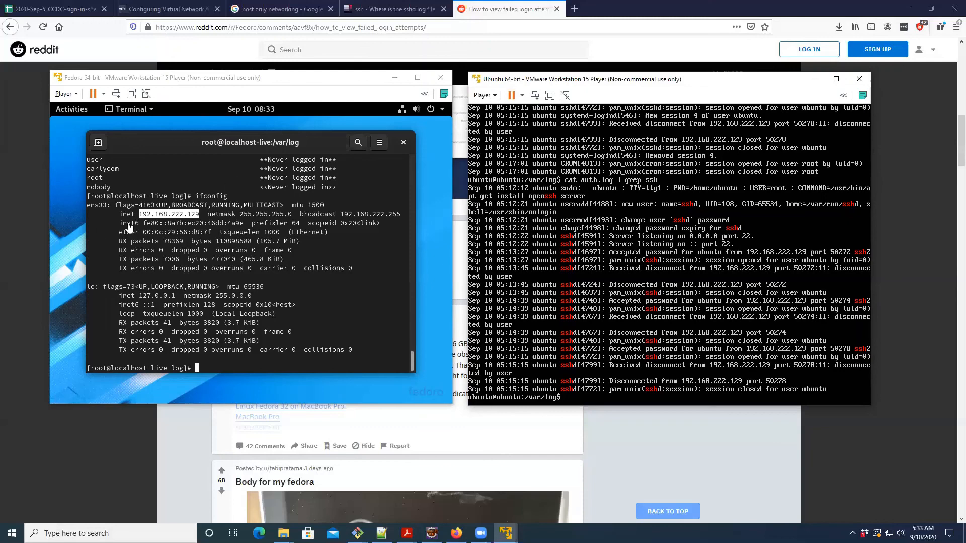
{"action": "left_click", "coordinate": [283, 218]}
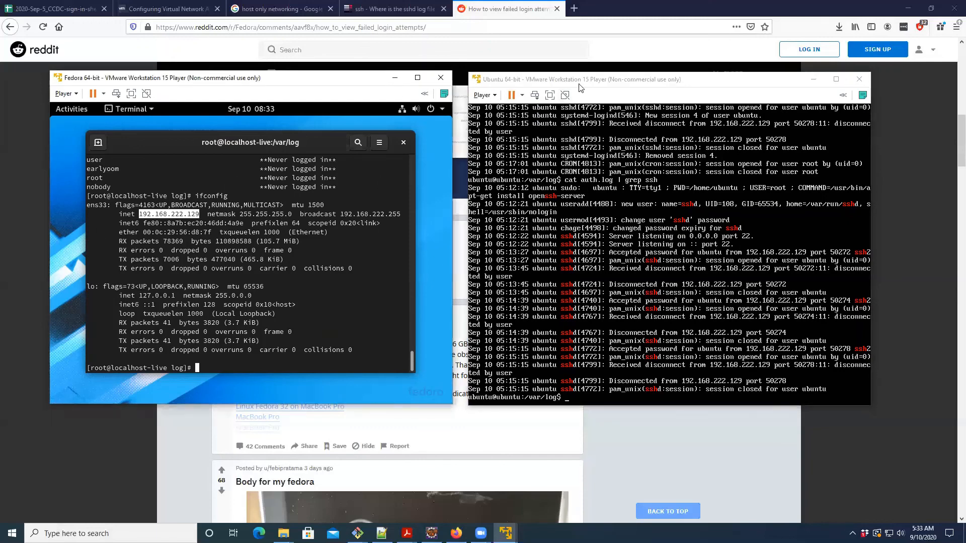